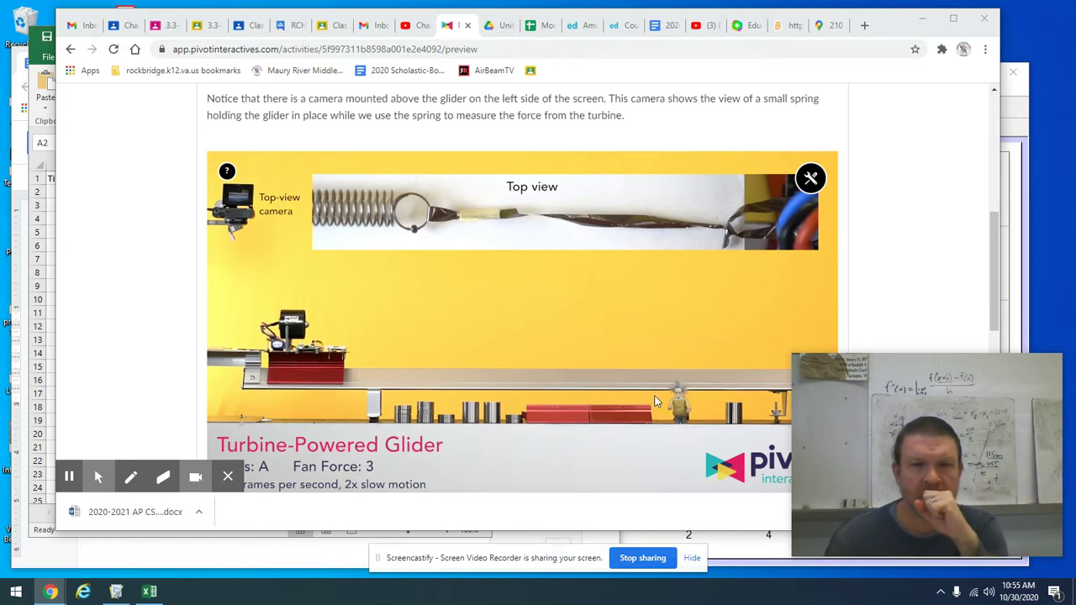
# - Start playing the glider video on the air track
pyautogui.scroll(2, 443, 320)
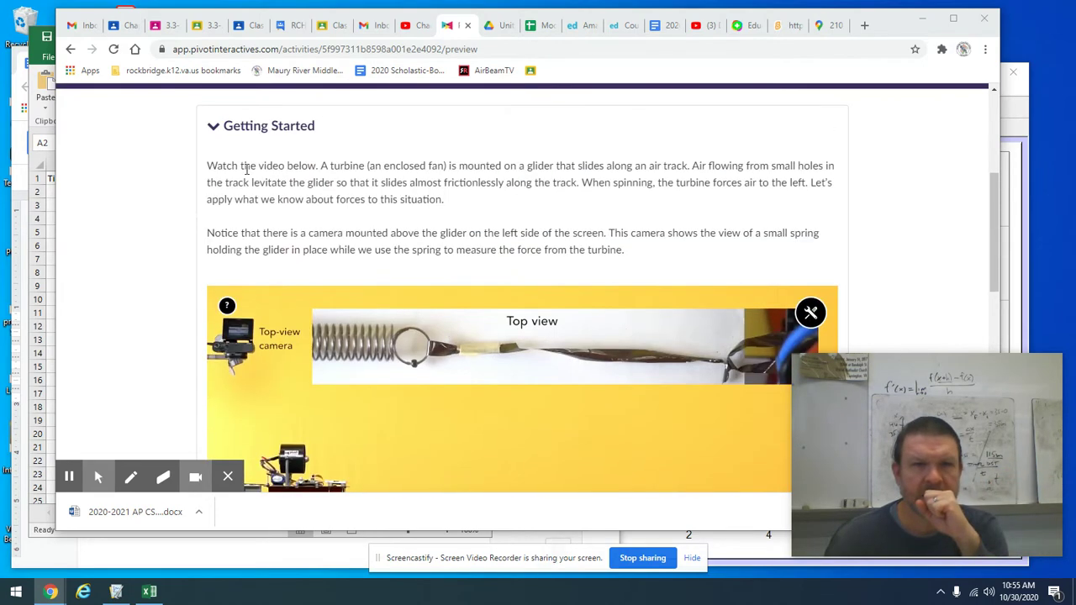
pyautogui.scroll(4, 245, 163)
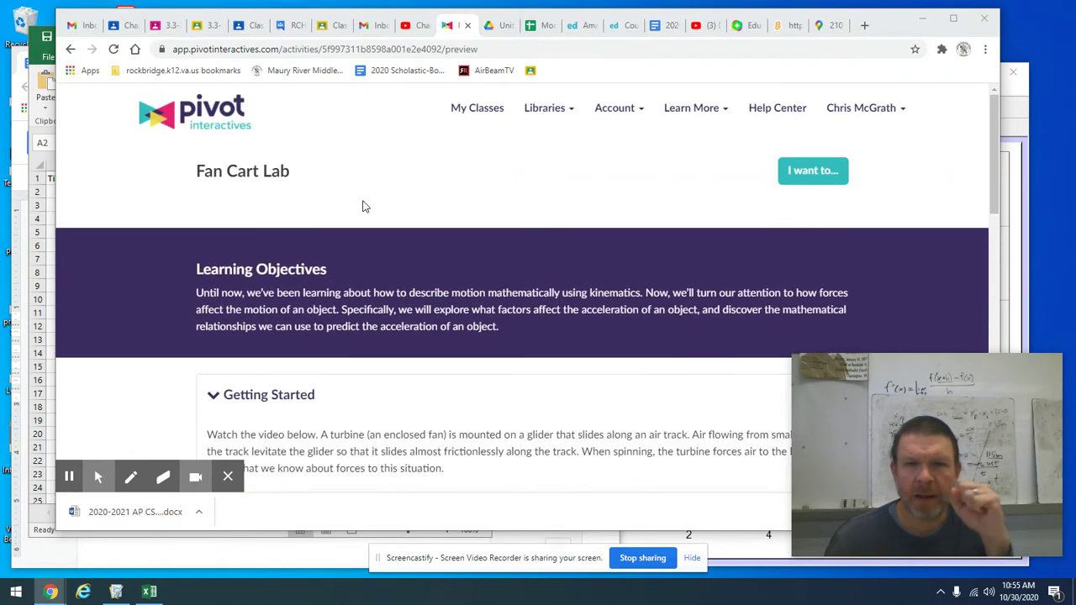
pyautogui.scroll(-5, 364, 201)
pyautogui.scroll(-1, 376, 233)
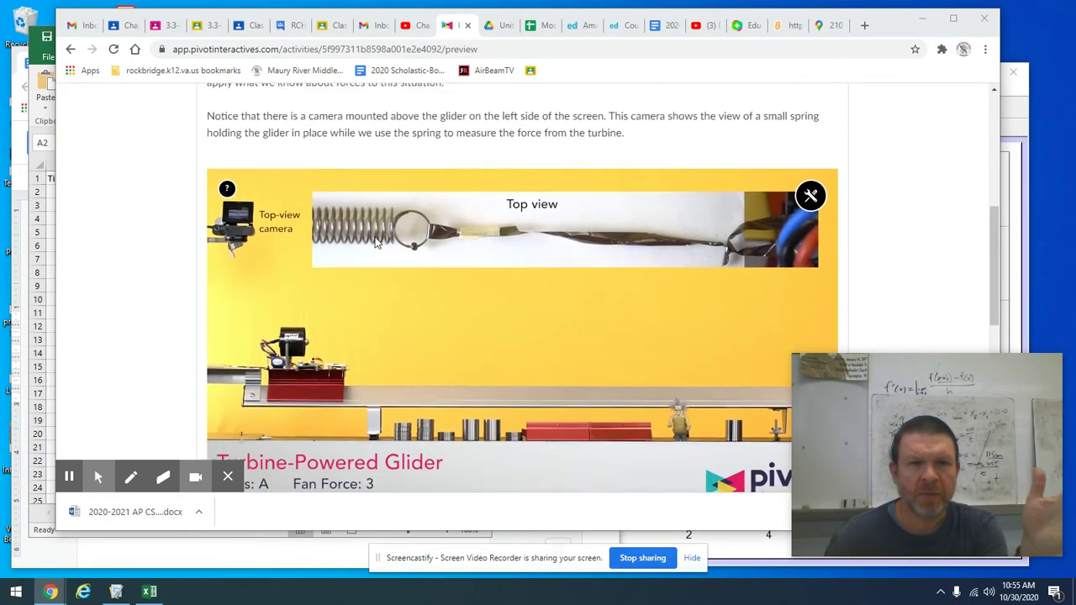
pyautogui.scroll(-1, 554, 249)
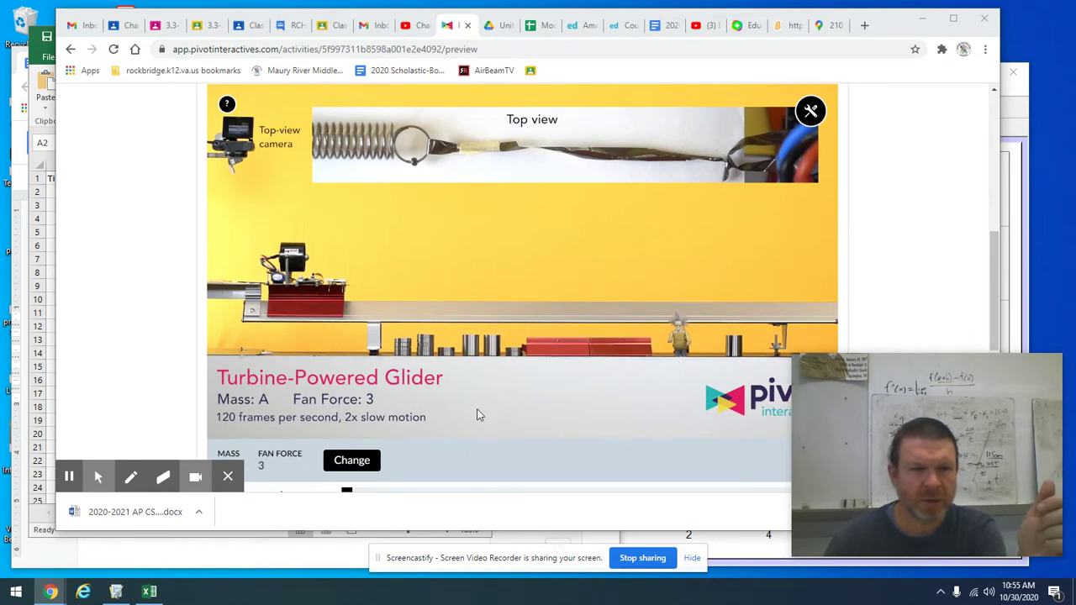
pyautogui.scroll(-1, 466, 403)
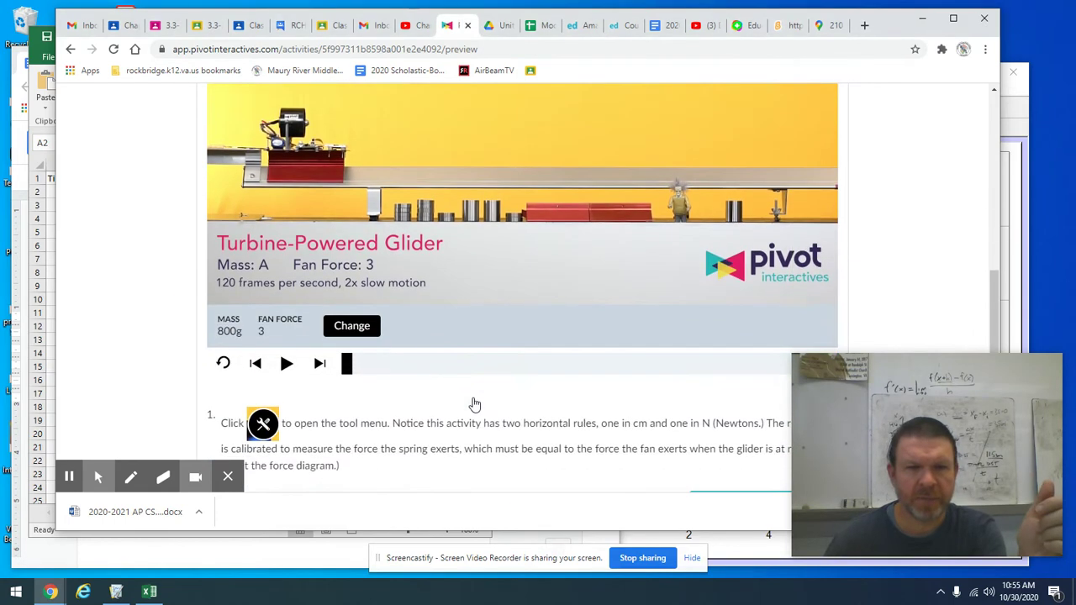
pyautogui.scroll(1, 473, 404)
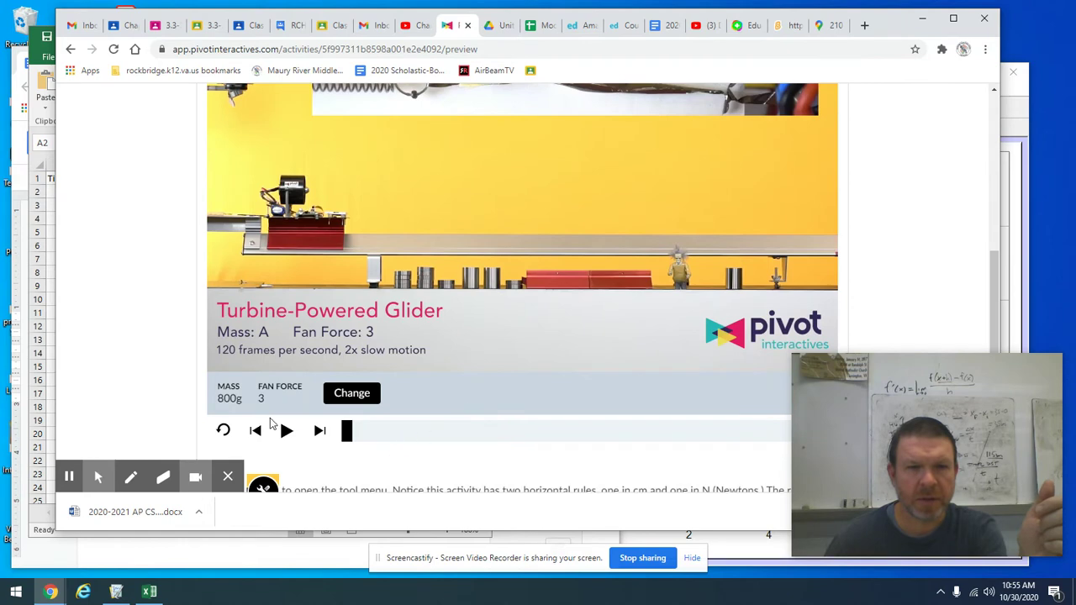
pyautogui.scroll(1, 361, 402)
pyautogui.scroll(-1, 301, 458)
pyautogui.click(283, 432)
# - Pause the video once the glider reaches the far right end of the track
pyautogui.scroll(1, 131, 301)
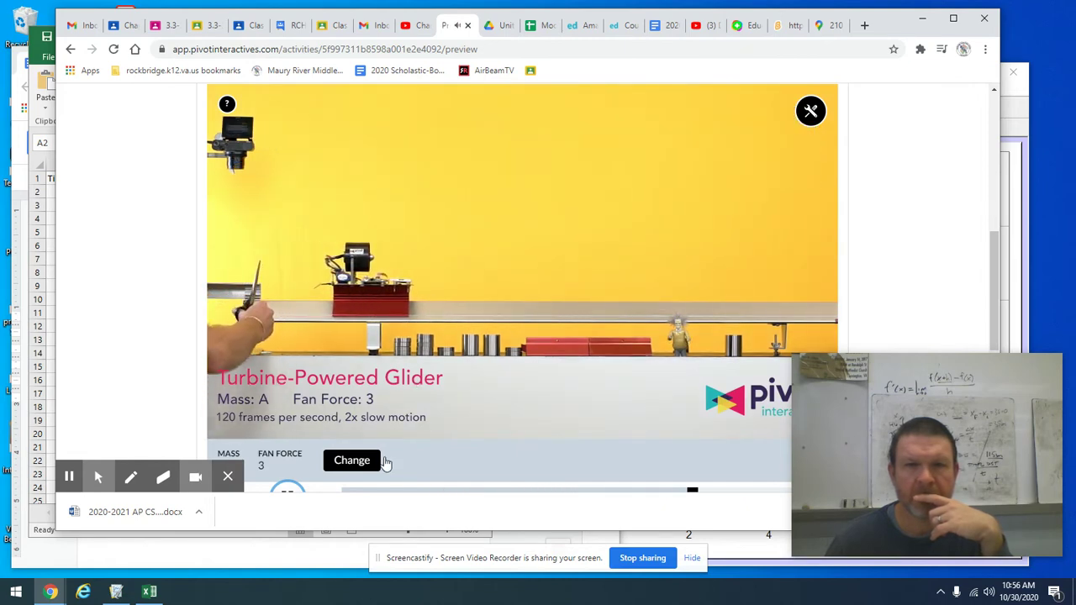
pyautogui.scroll(-2, 396, 438)
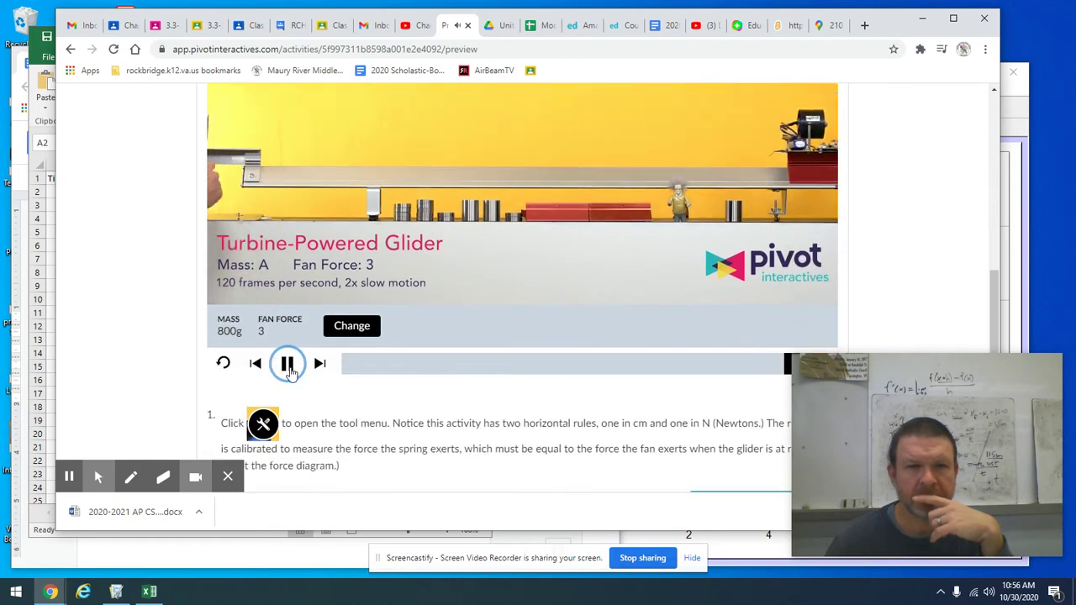
pyautogui.click(287, 363)
pyautogui.scroll(2, 463, 341)
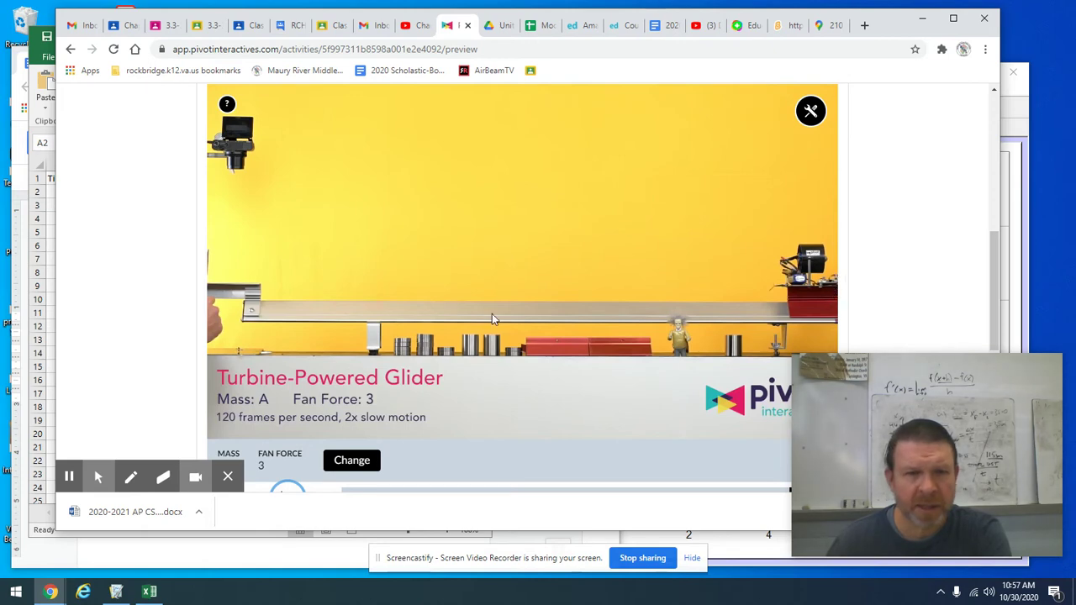
pyautogui.scroll(-2, 492, 314)
# - Replay the glider video and pause it while the spring still holds the glider at the left
pyautogui.click(224, 367)
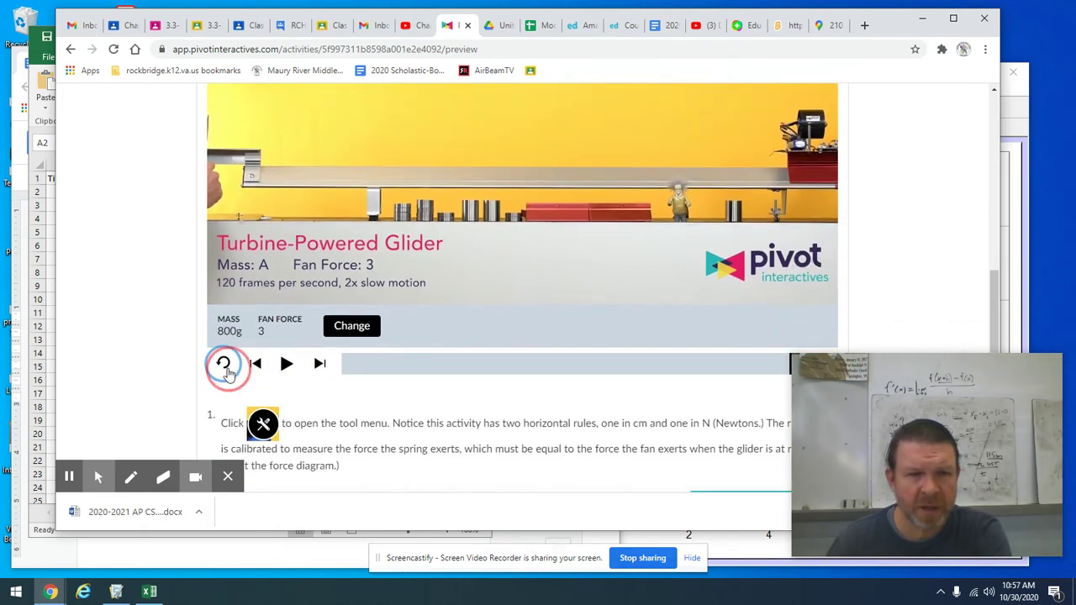
pyautogui.click(286, 366)
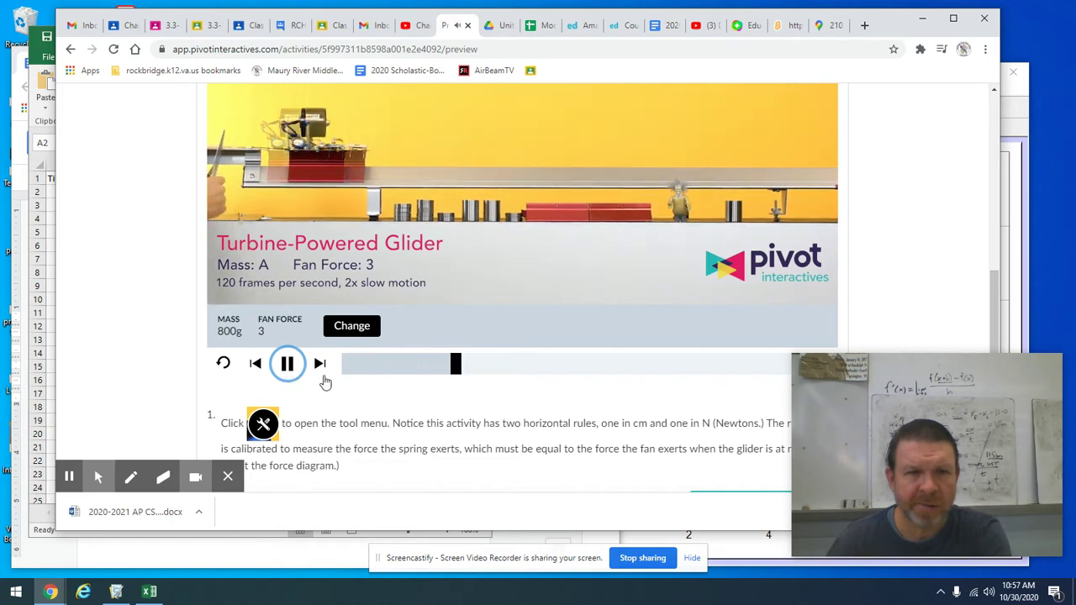
pyautogui.click(286, 363)
pyautogui.scroll(2, 568, 349)
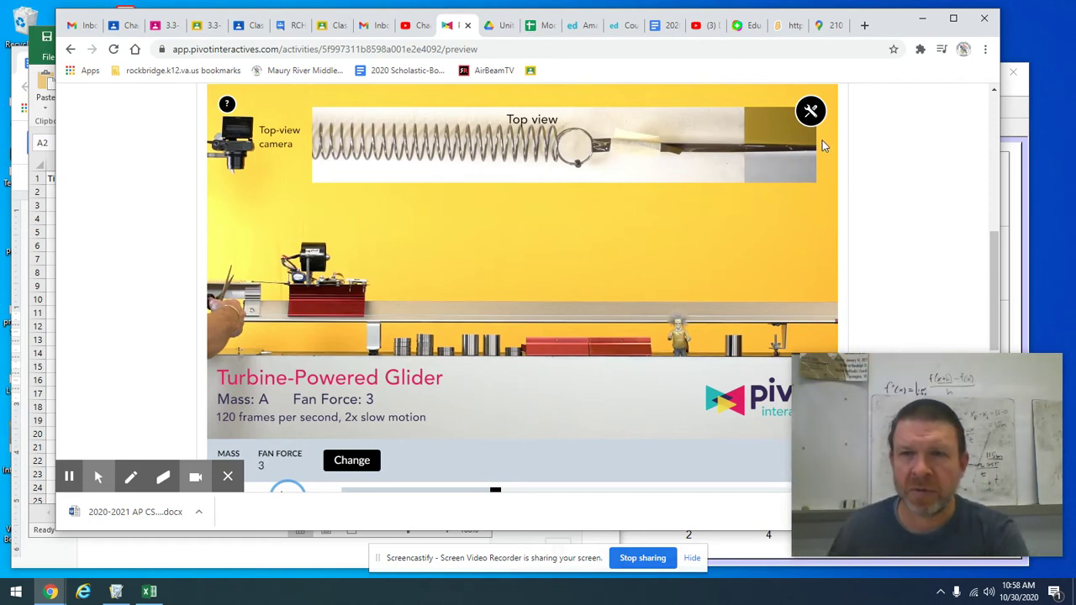
# - Add the 0–3 N force ruler and place it just below the top-view spring
pyautogui.click(811, 110)
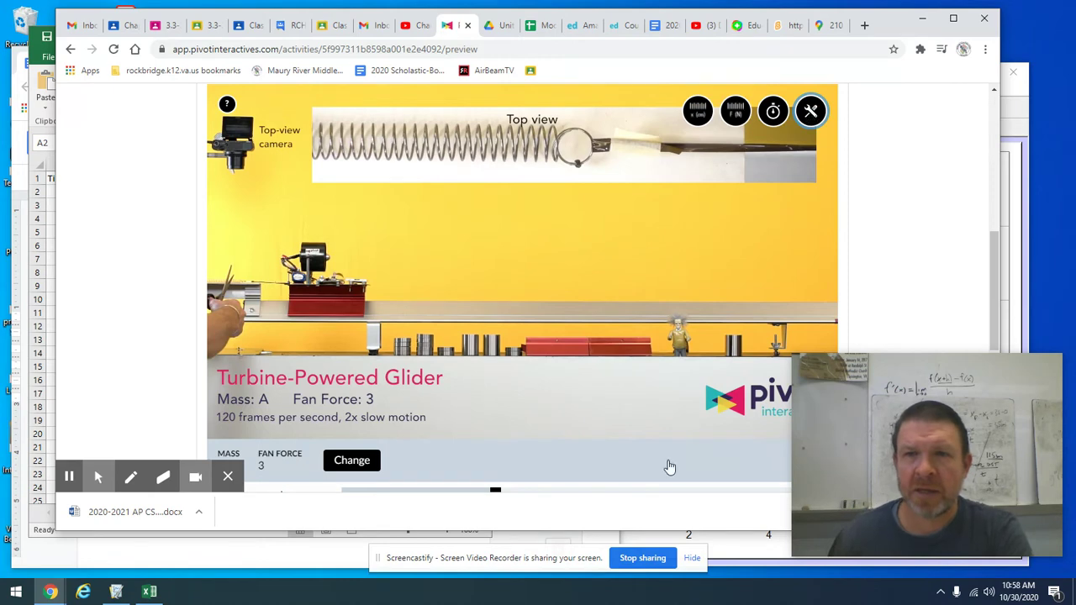
pyautogui.click(736, 116)
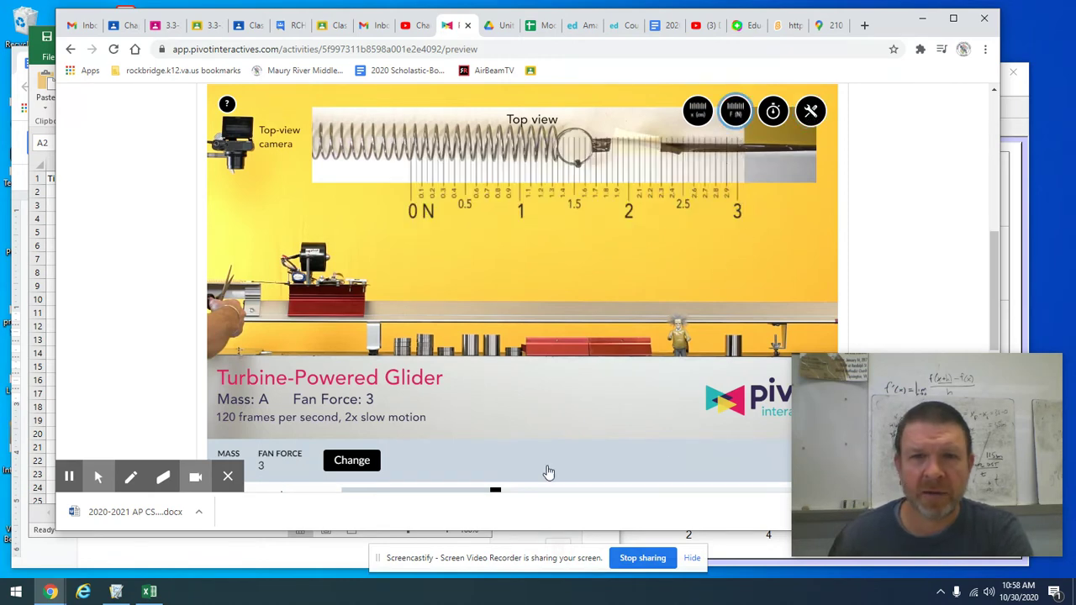
pyautogui.moveTo(552, 206); pyautogui.dragTo(500, 221)
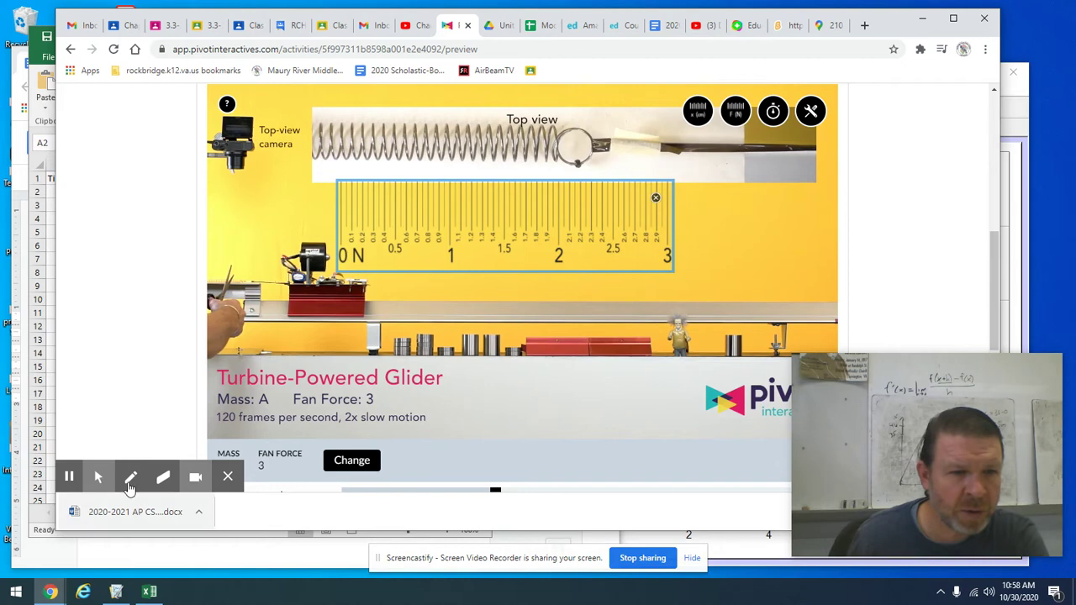
pyautogui.click(99, 477)
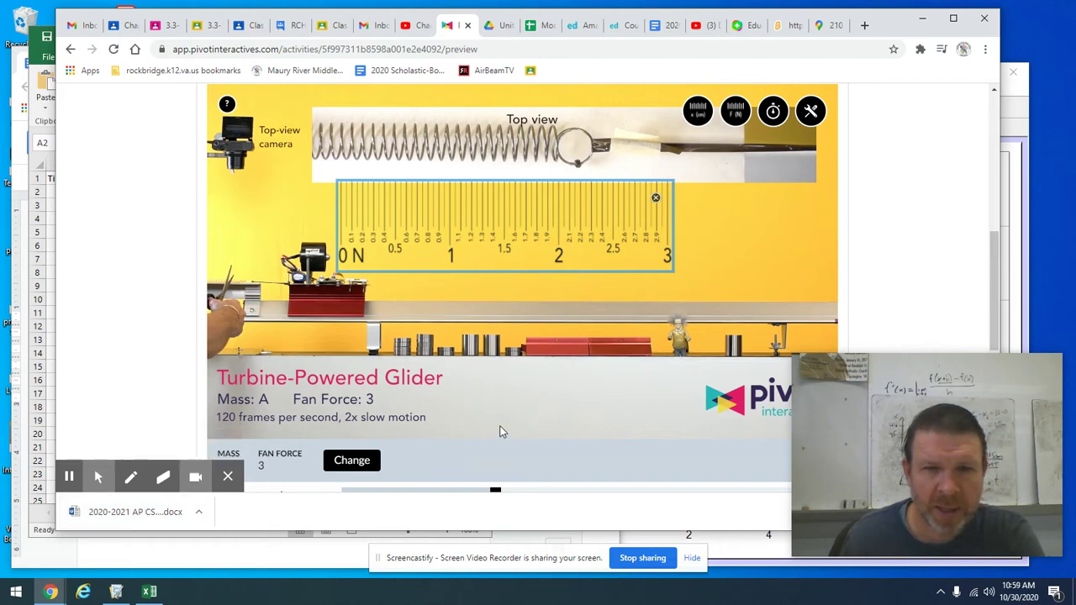
pyautogui.click(505, 383)
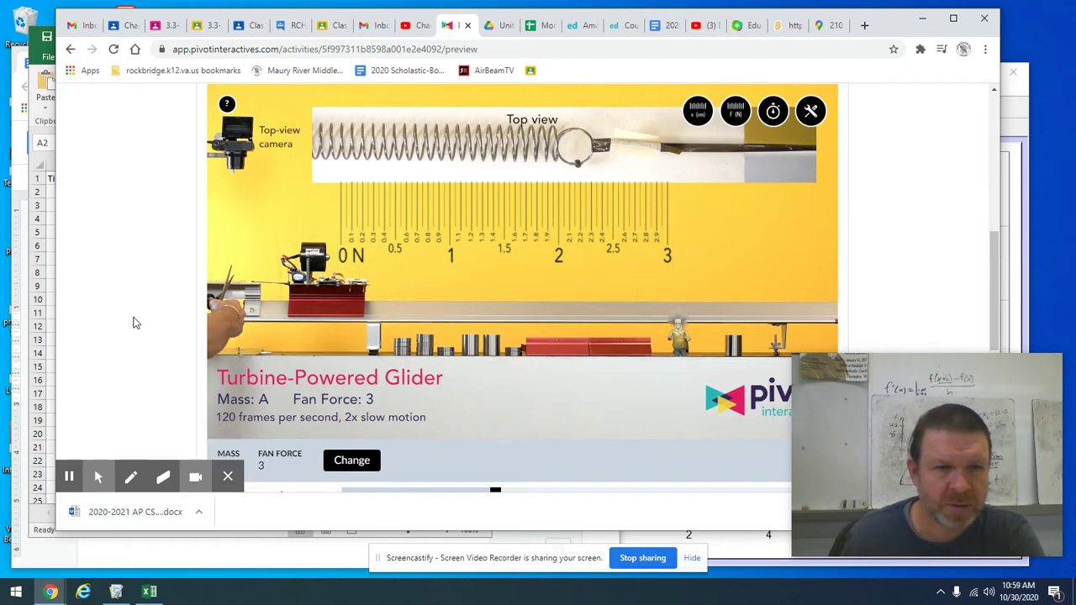
pyautogui.scroll(-1, 135, 323)
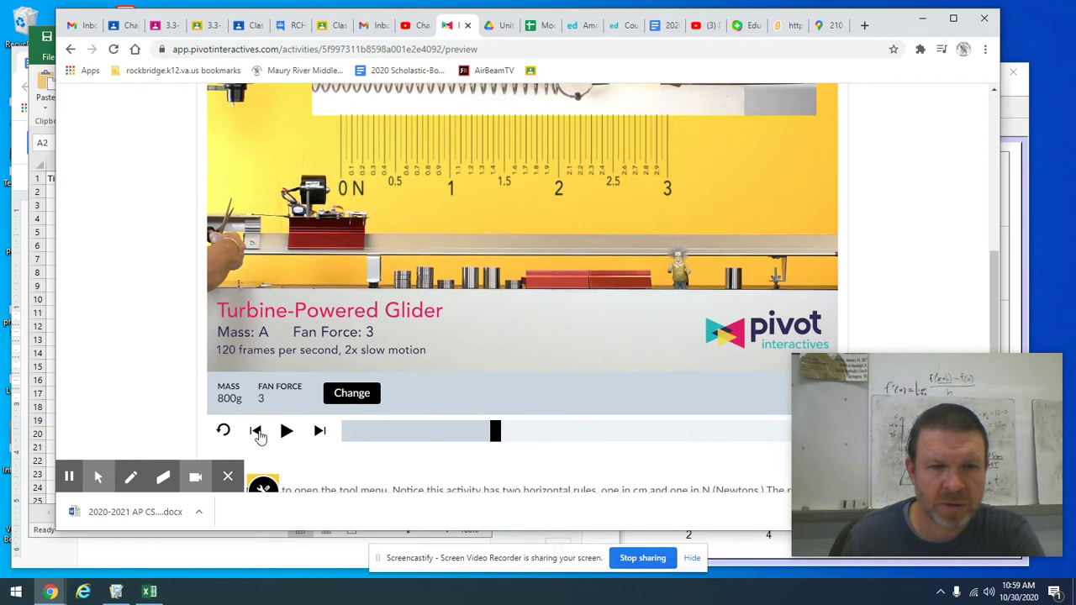
# - Rewind the video slightly and lay the force ruler over the top-view spring
pyautogui.click(256, 431)
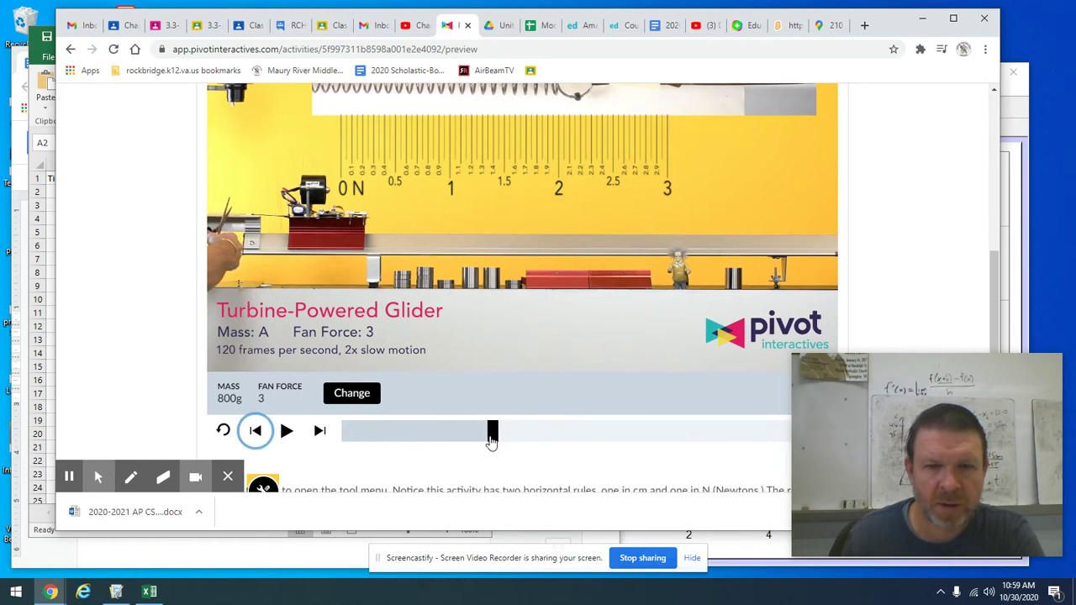
pyautogui.moveTo(492, 443); pyautogui.dragTo(416, 435)
pyautogui.scroll(3, 474, 355)
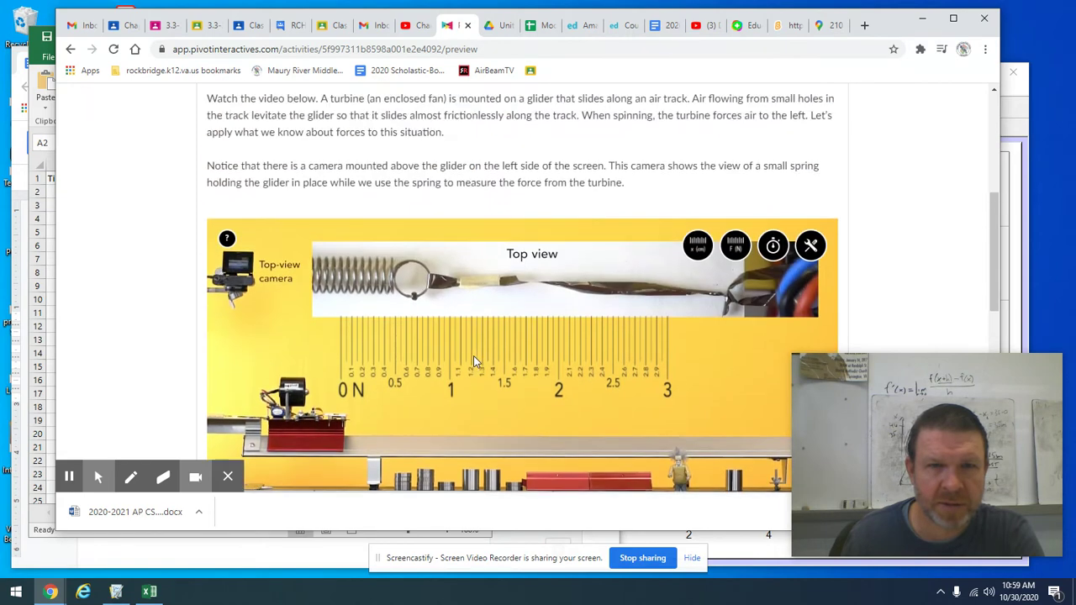
pyautogui.moveTo(509, 349); pyautogui.dragTo(547, 285)
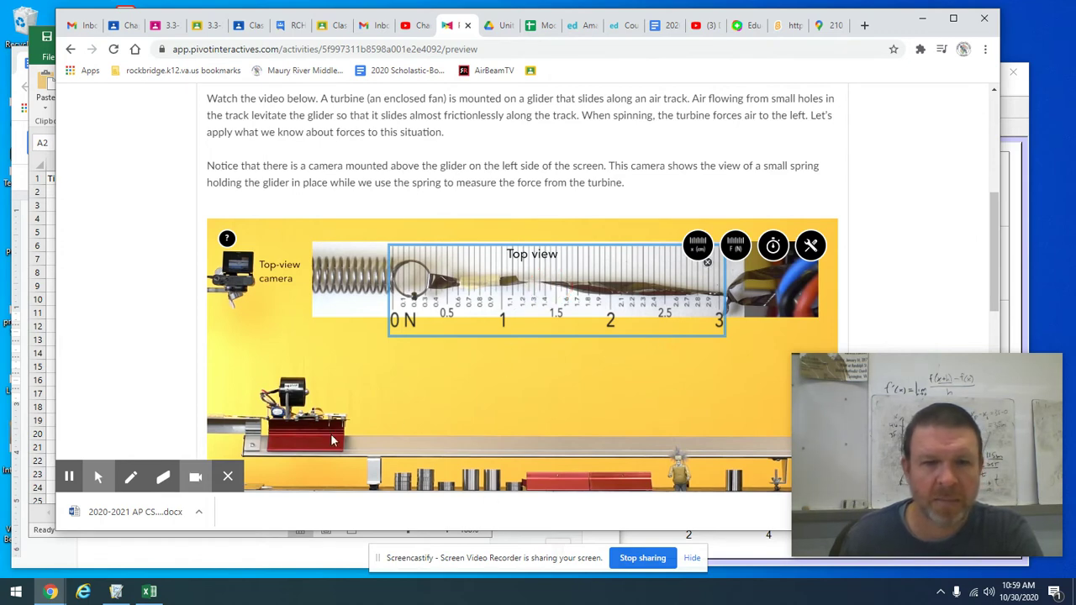
pyautogui.scroll(-2, 459, 365)
pyautogui.scroll(-1, 459, 365)
# - Play and pause the video where the spring reads about 1.5 N on the ruler
pyautogui.click(98, 477)
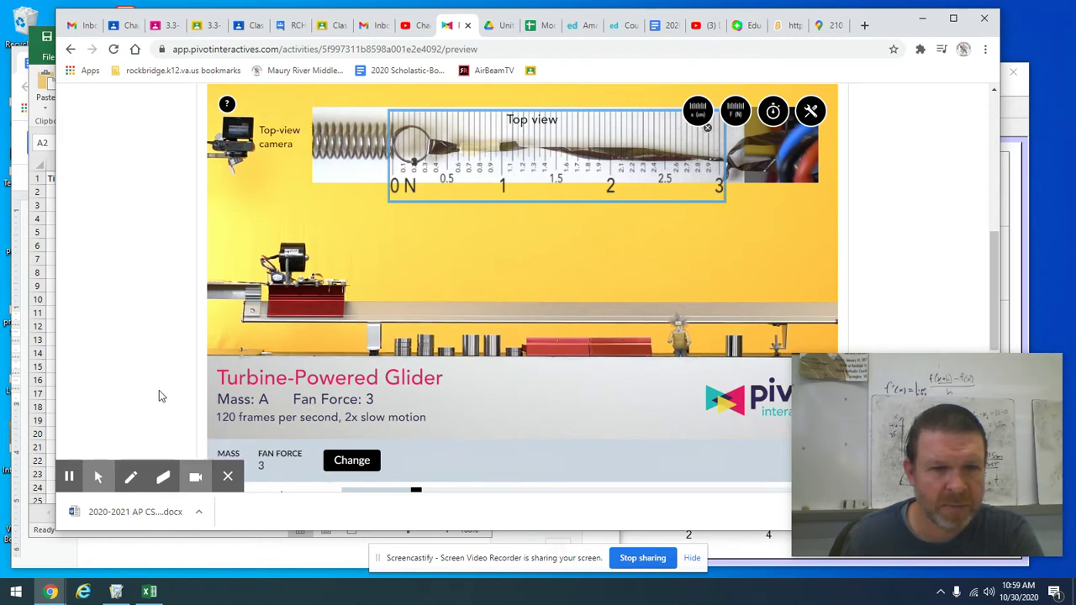
pyautogui.scroll(-1, 493, 359)
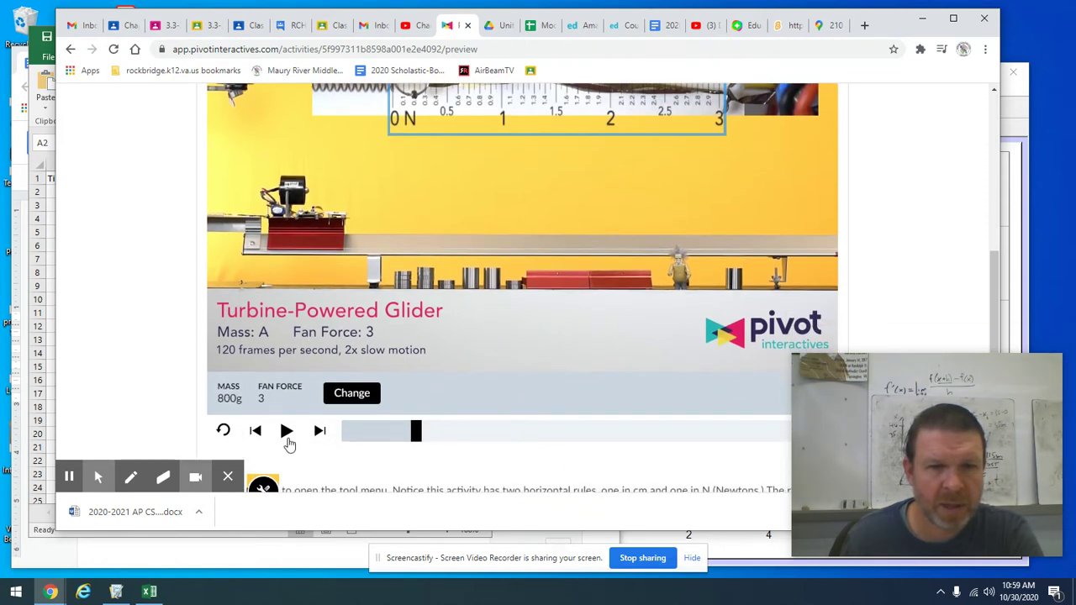
pyautogui.click(286, 433)
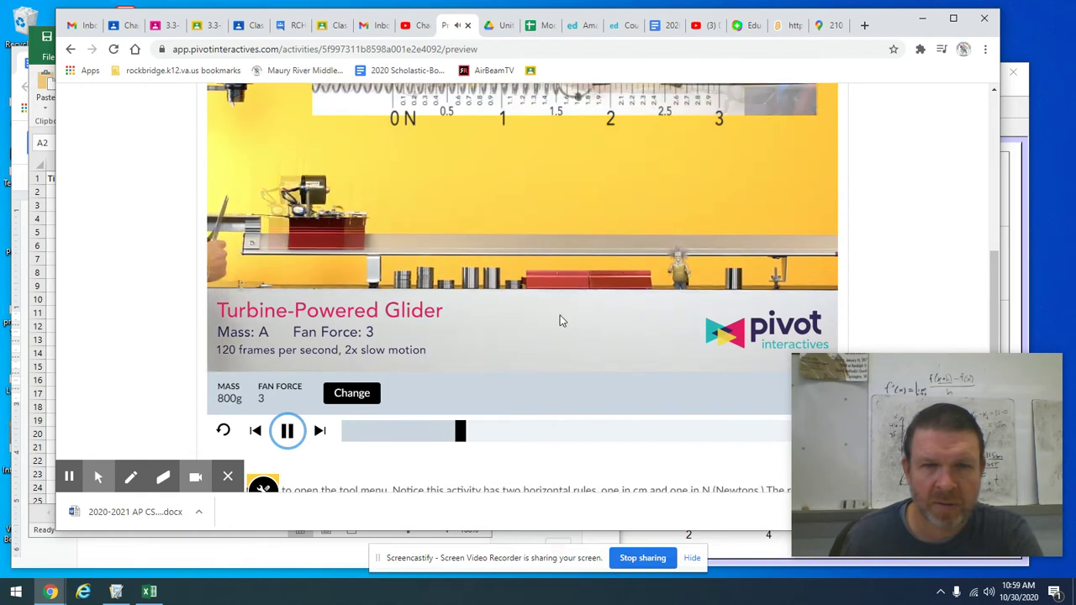
pyautogui.scroll(2, 560, 320)
pyautogui.scroll(-1, 533, 356)
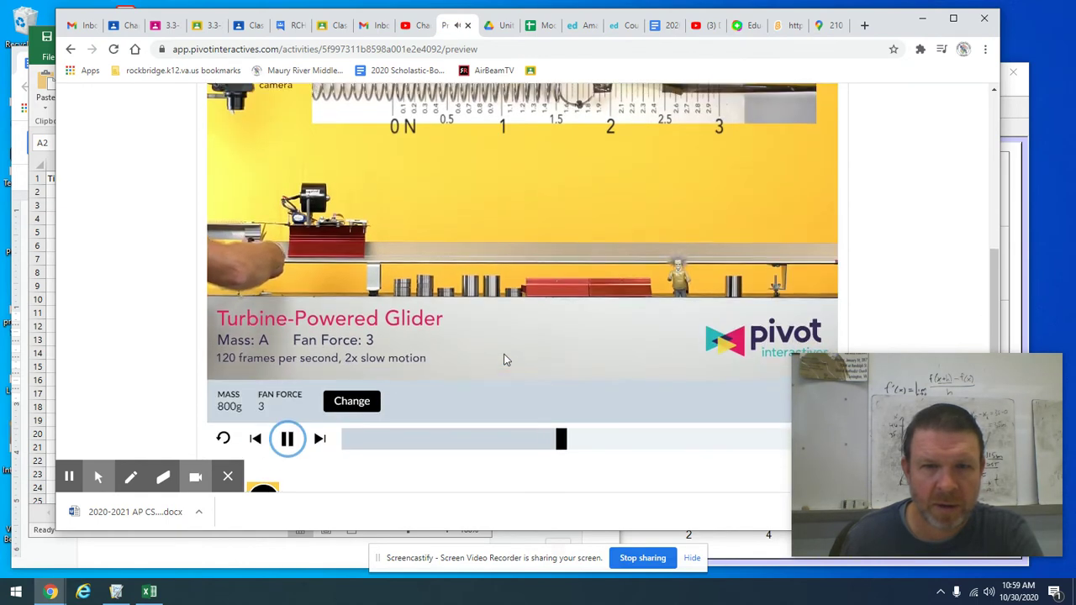
pyautogui.scroll(-1, 311, 454)
pyautogui.click(286, 429)
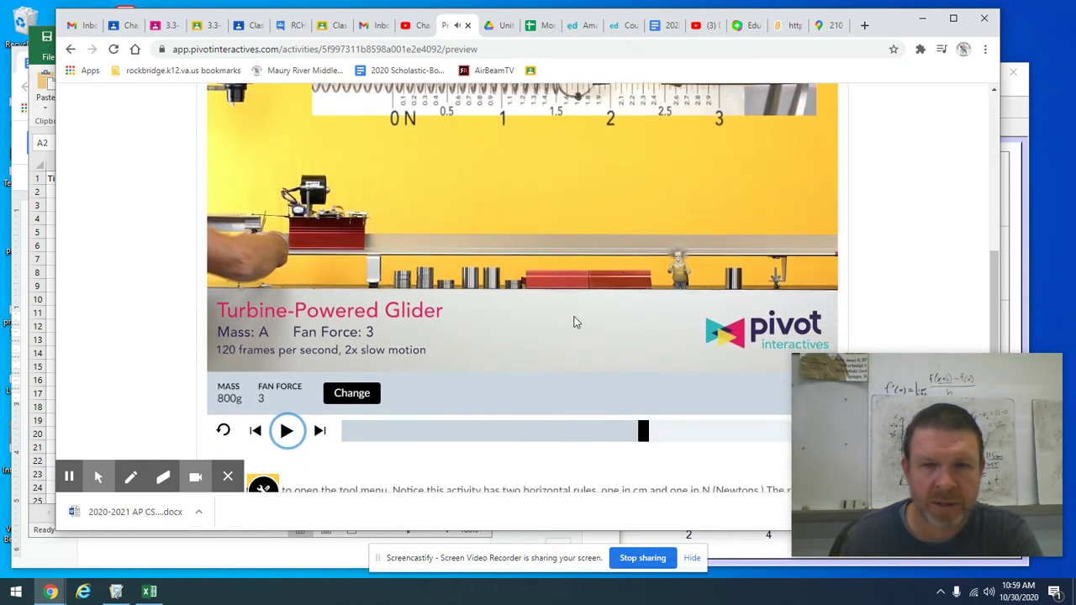
pyautogui.scroll(2, 584, 302)
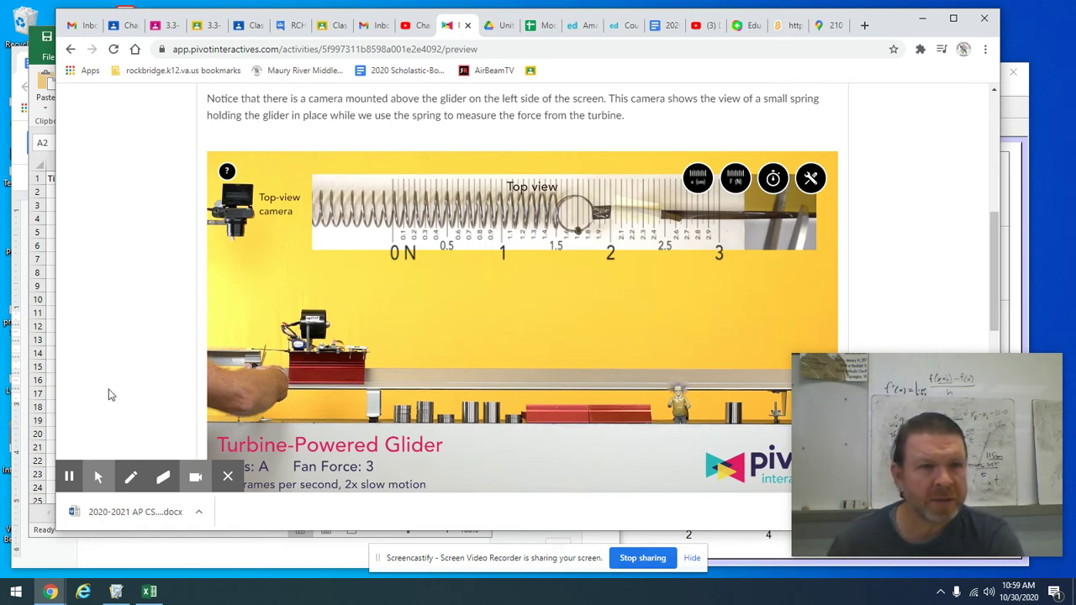
# - Enter 1.5 N as row 1's force in the widened Google Docs table
pyautogui.click(181, 557)
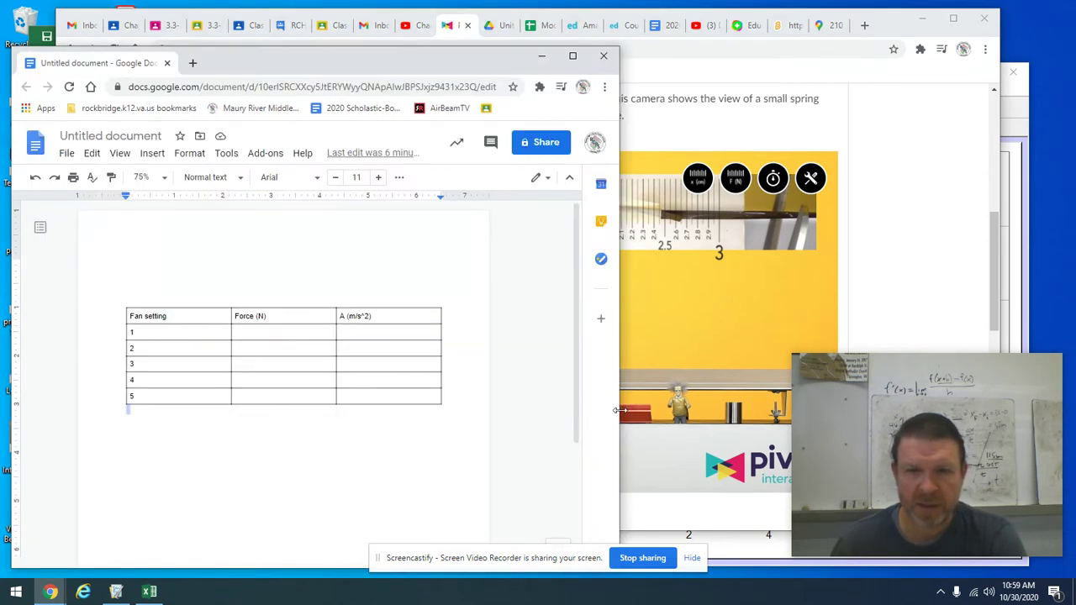
pyautogui.moveTo(618, 410); pyautogui.dragTo(747, 424)
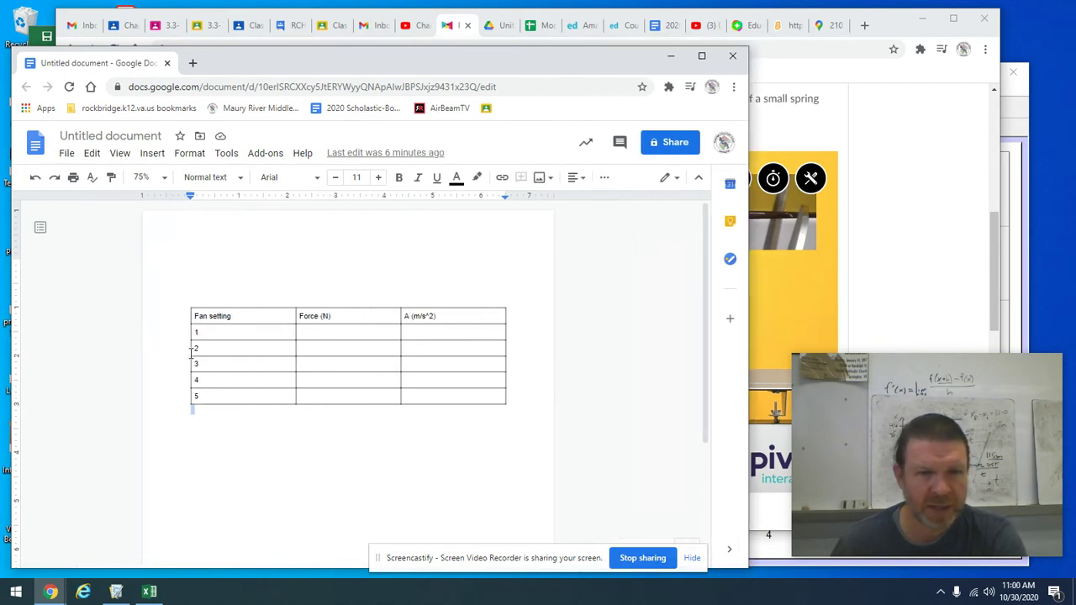
pyautogui.click(320, 335)
pyautogui.write('1.5')
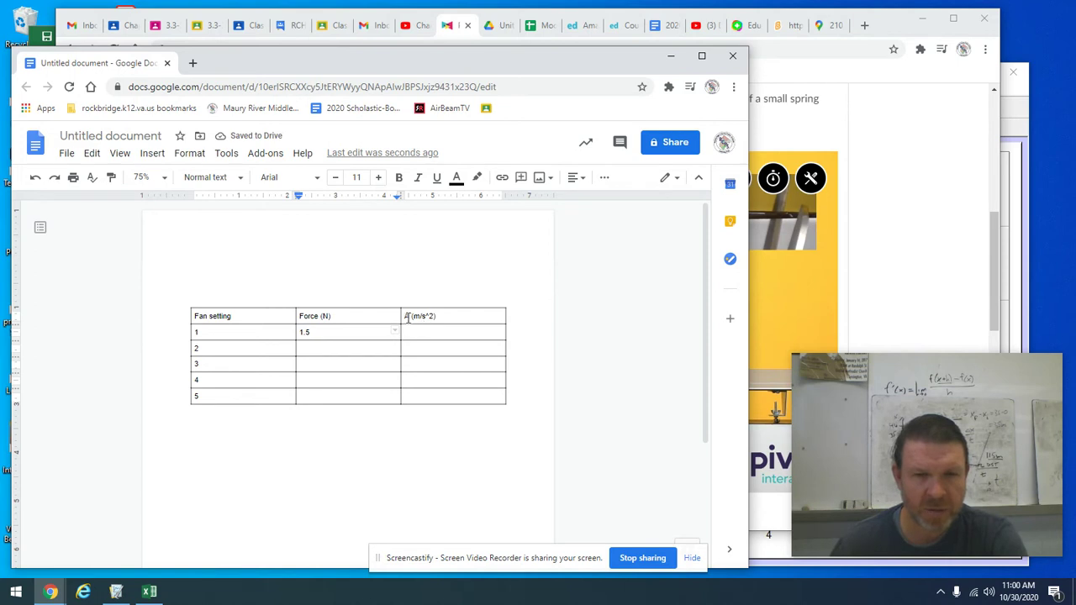
# - Label the acceleration column 'a' and add a 'mass of glider' line above the table
pyautogui.click(407, 317)
pyautogui.write('a')
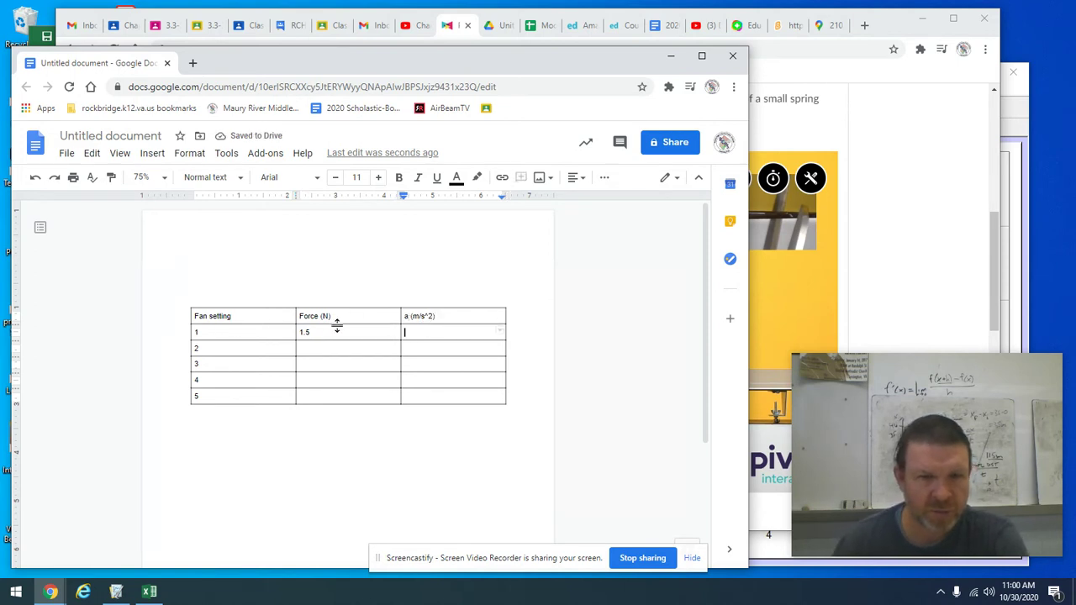
pyautogui.click(208, 295)
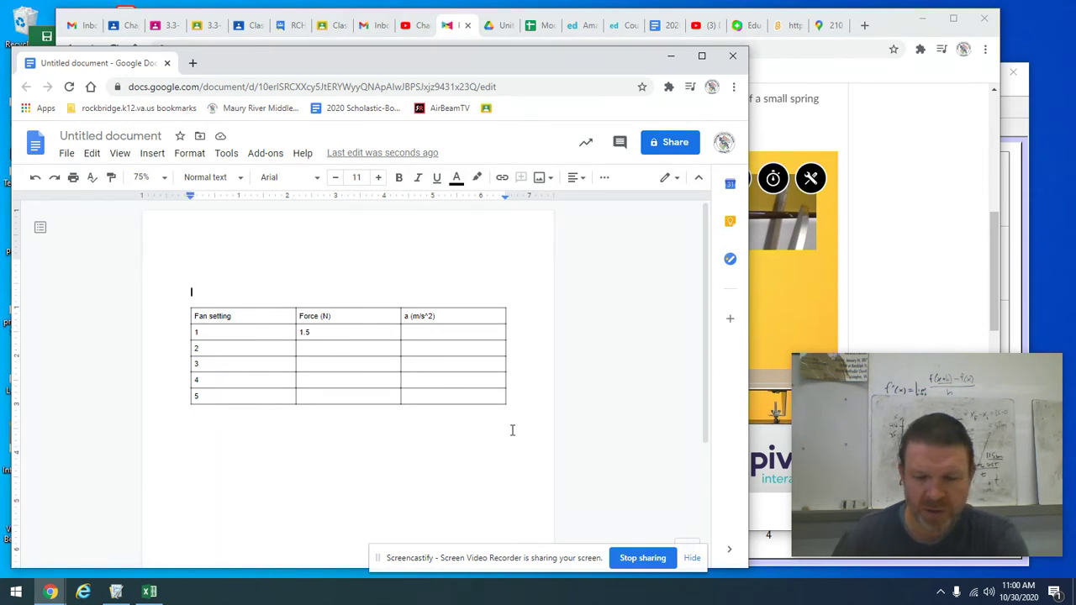
pyautogui.write('m')
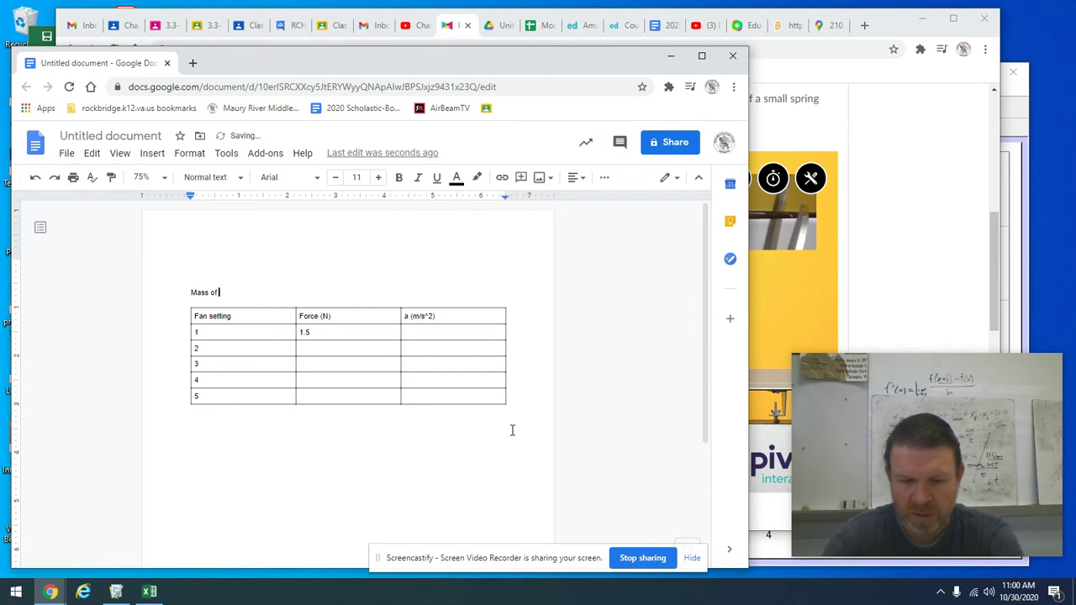
pyautogui.write('ass of glider')
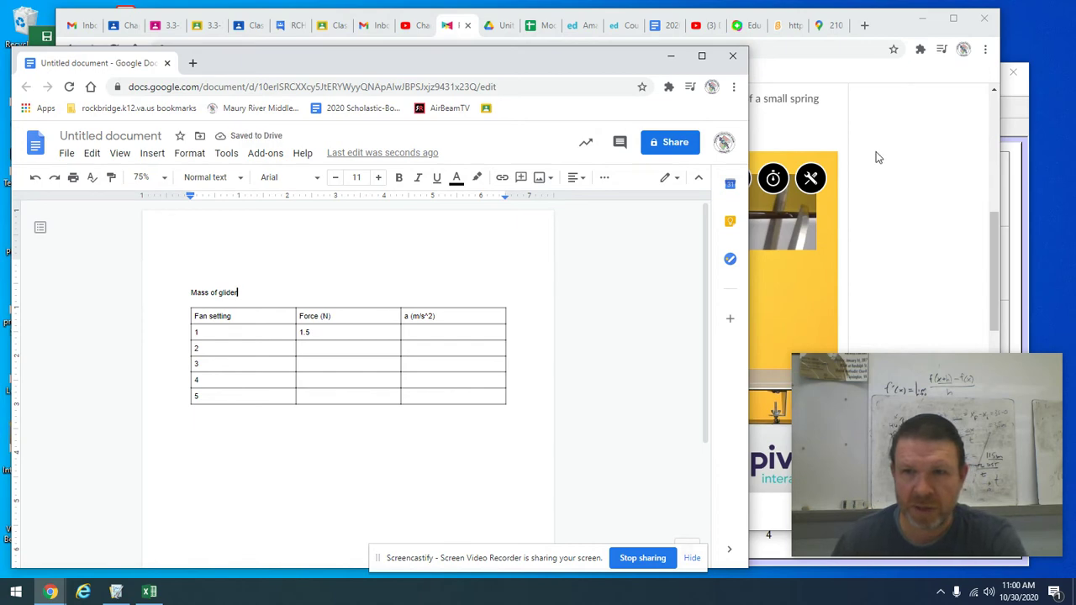
pyautogui.click(875, 157)
# - Open the glider video's mass/fan force selector, showing 800g and fan force 3
pyautogui.scroll(-3, 329, 359)
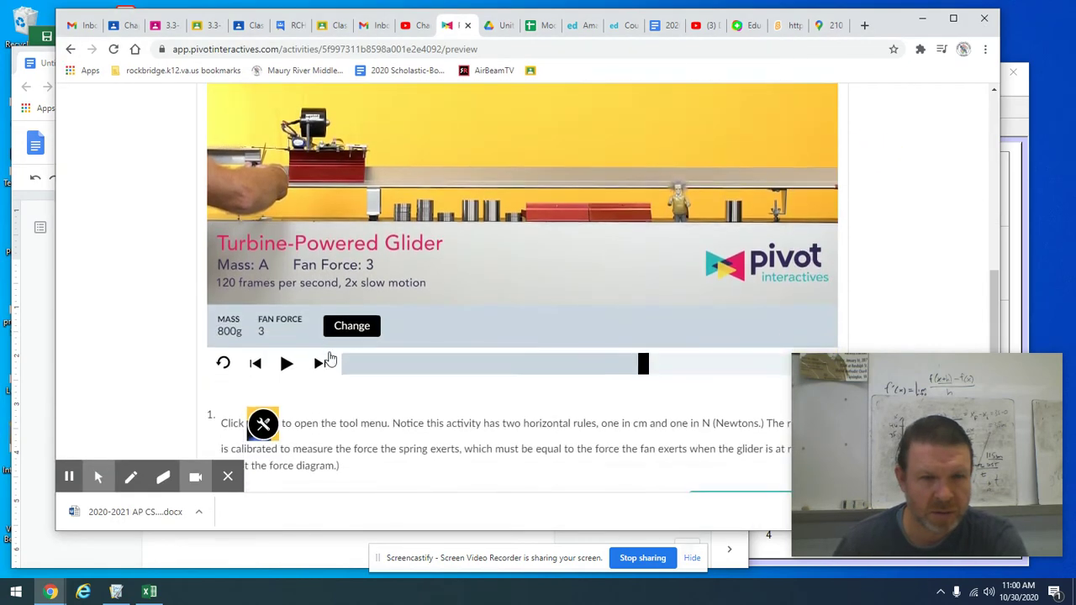
pyautogui.click(233, 336)
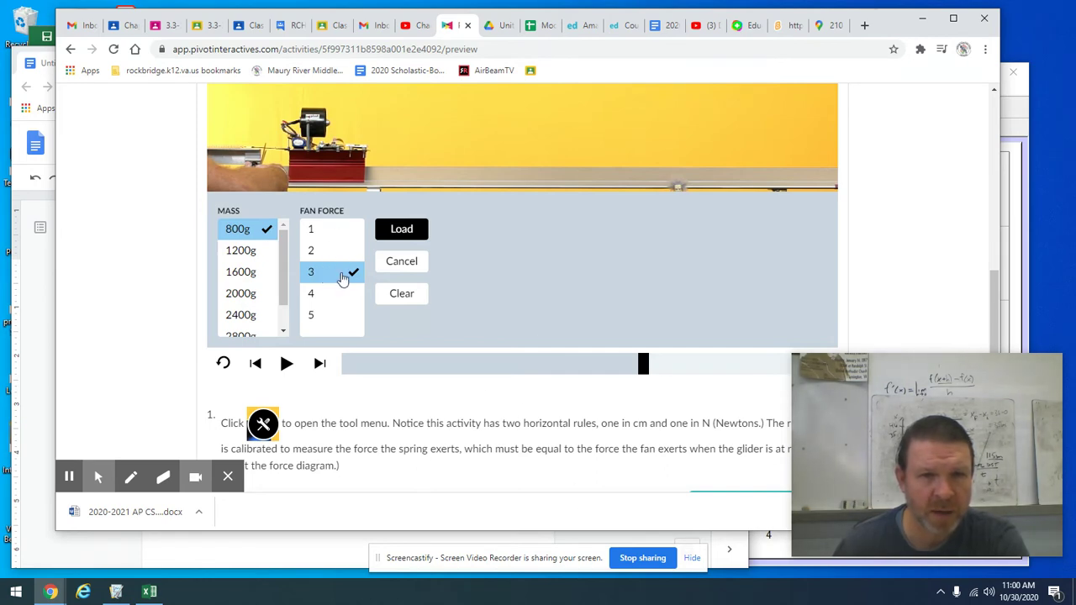
pyautogui.scroll(4, 557, 291)
pyautogui.scroll(3, 558, 291)
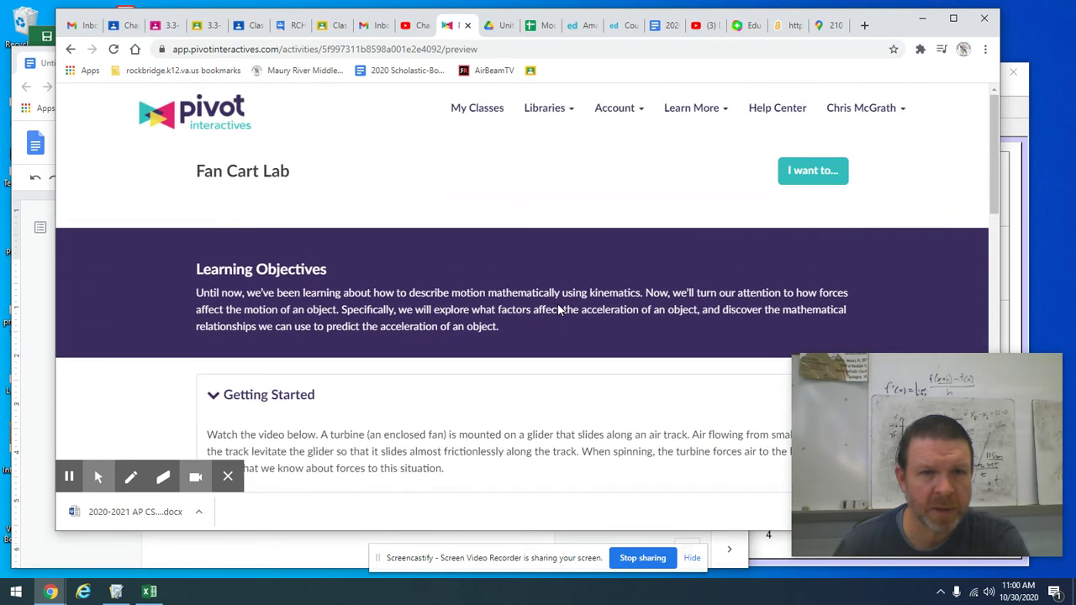
pyautogui.click(30, 339)
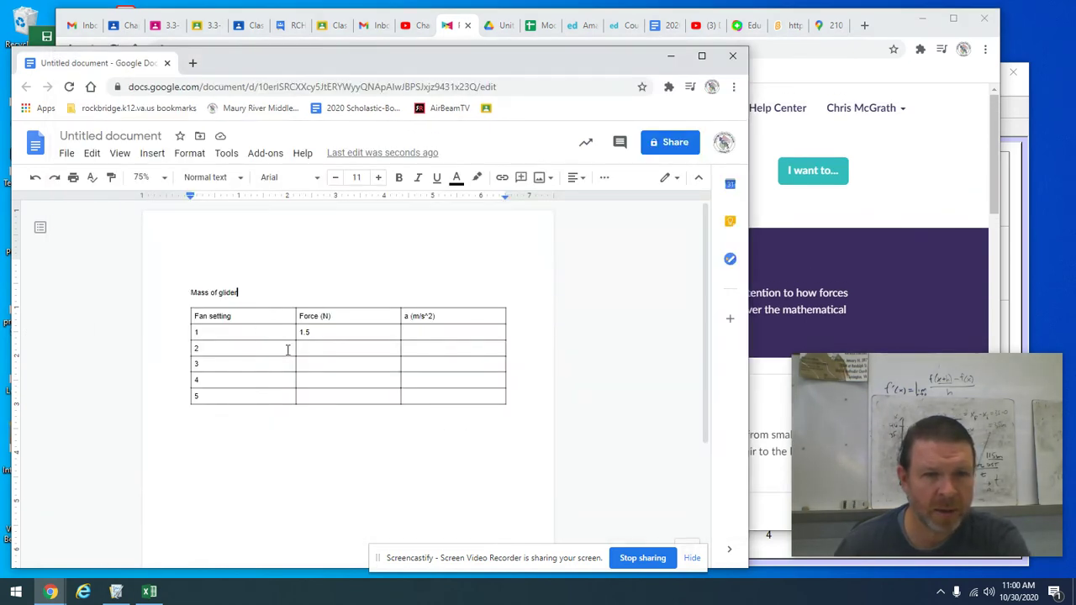
# - Move the 1.5 N force value from row 1 to the fan setting 3 row
pyautogui.moveTo(330, 334); pyautogui.dragTo(268, 334)
pyautogui.click(317, 332)
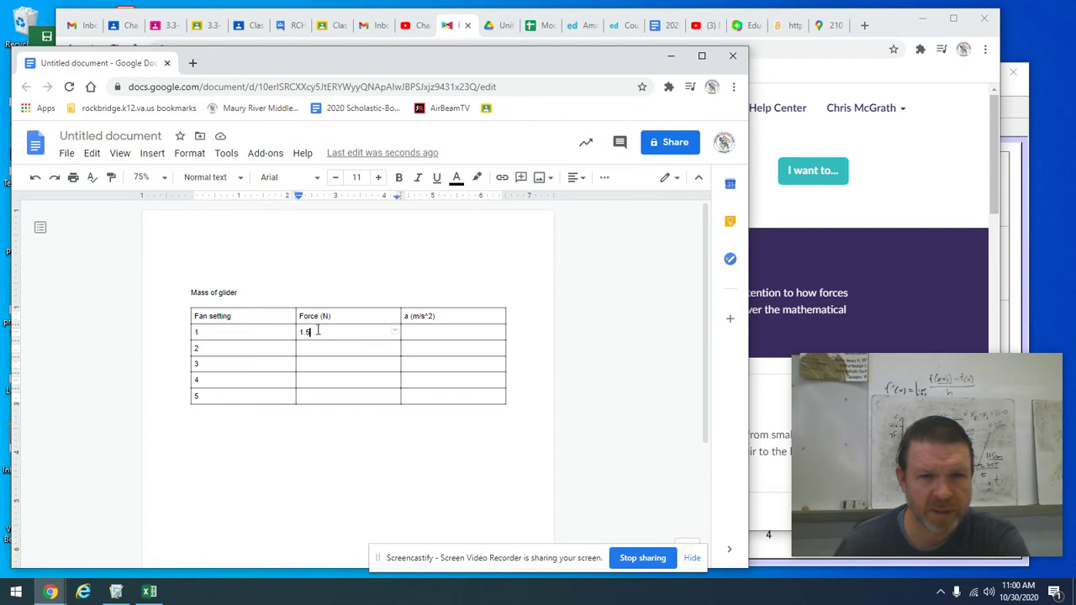
pyautogui.press('BackSpace')
pyautogui.press('BackSpace')
pyautogui.press('BackSpace')
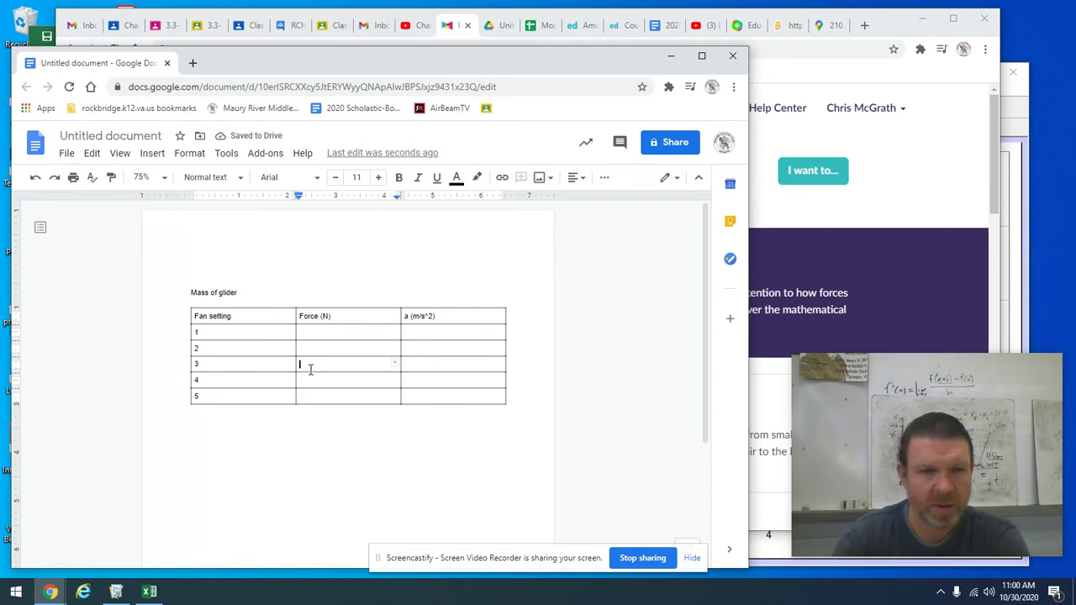
pyautogui.write('1.5')
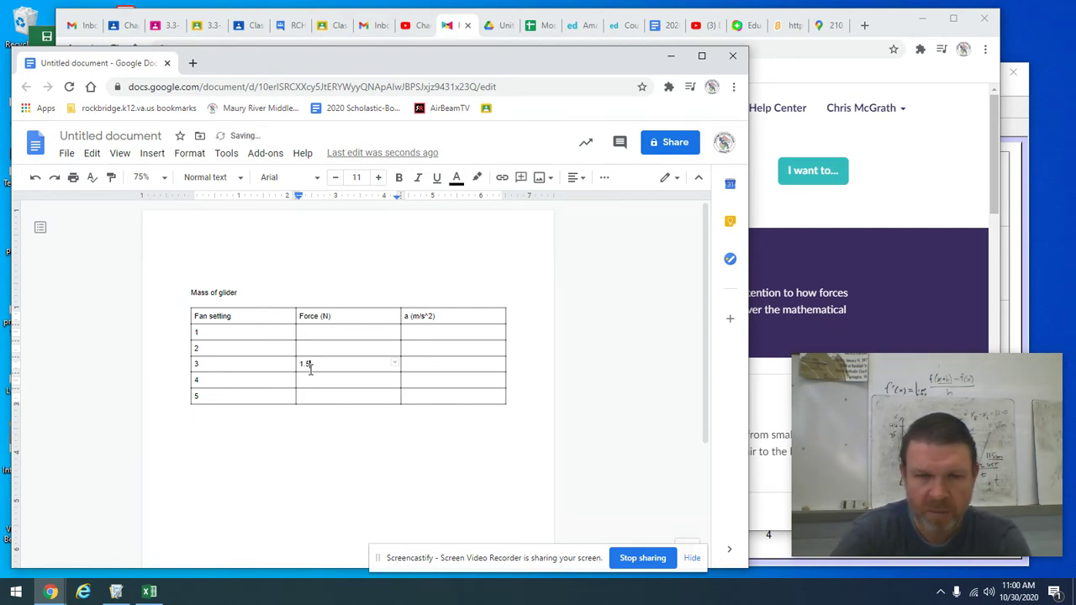
pyautogui.click(429, 367)
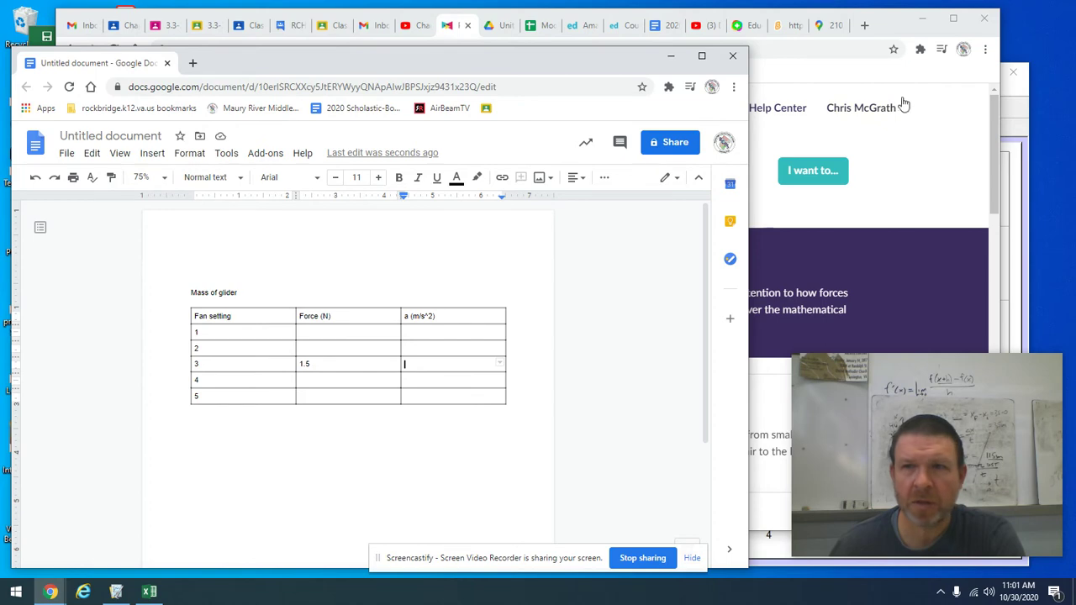
pyautogui.click(891, 17)
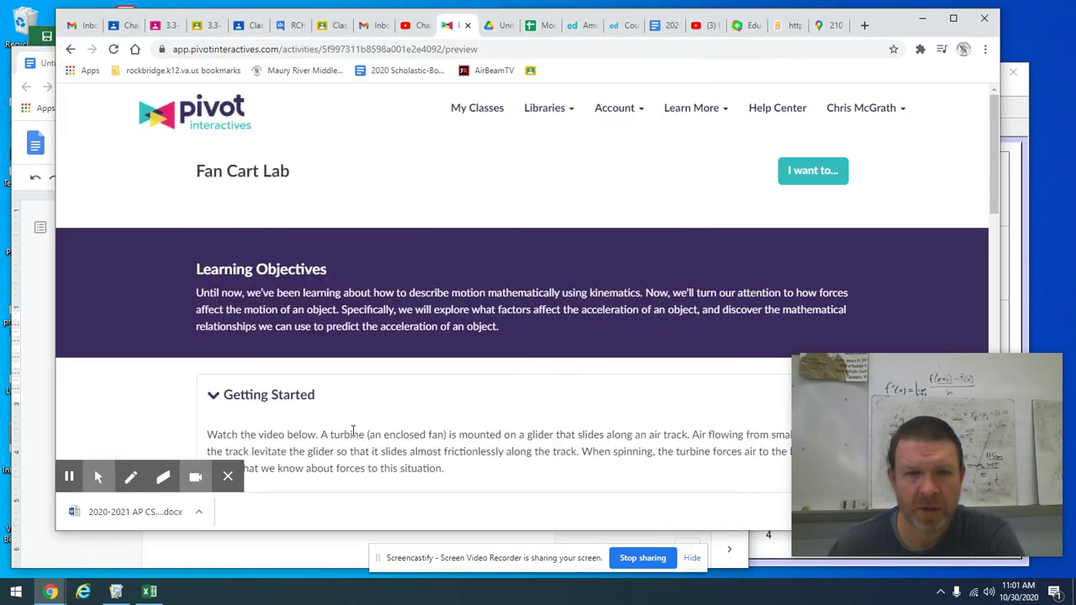
# - Step the glider video a few frames forward, adjusting back and forth
pyautogui.scroll(-4, 536, 351)
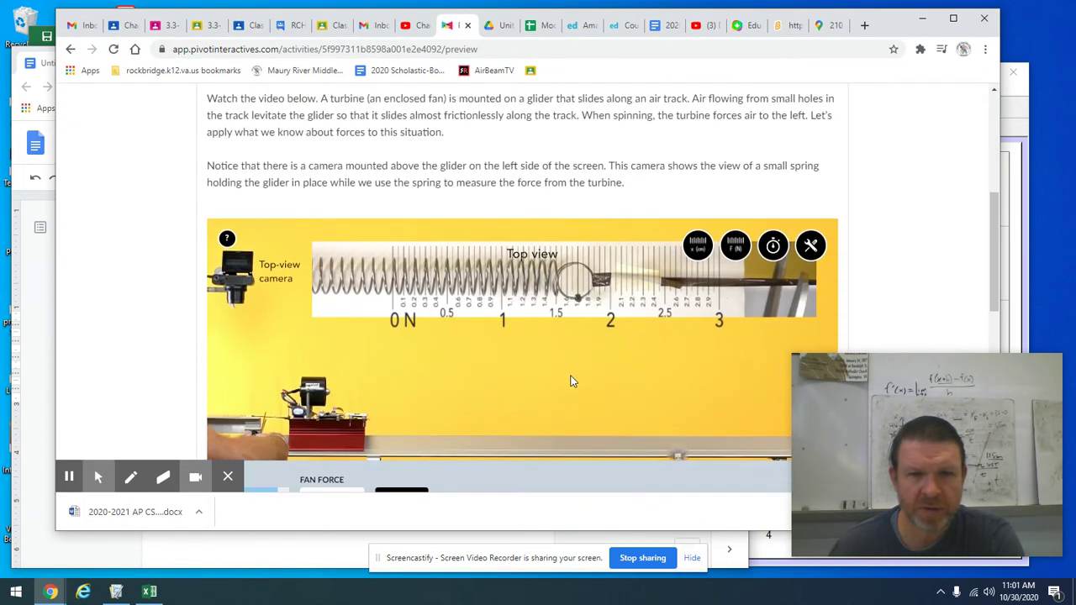
pyautogui.scroll(-1, 568, 363)
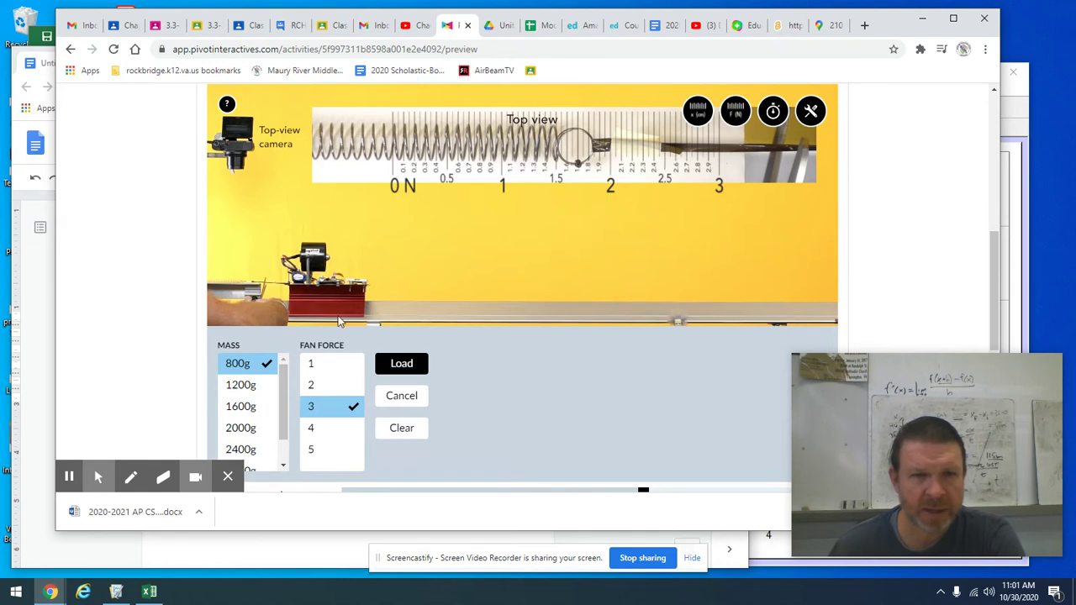
pyautogui.scroll(-2, 556, 329)
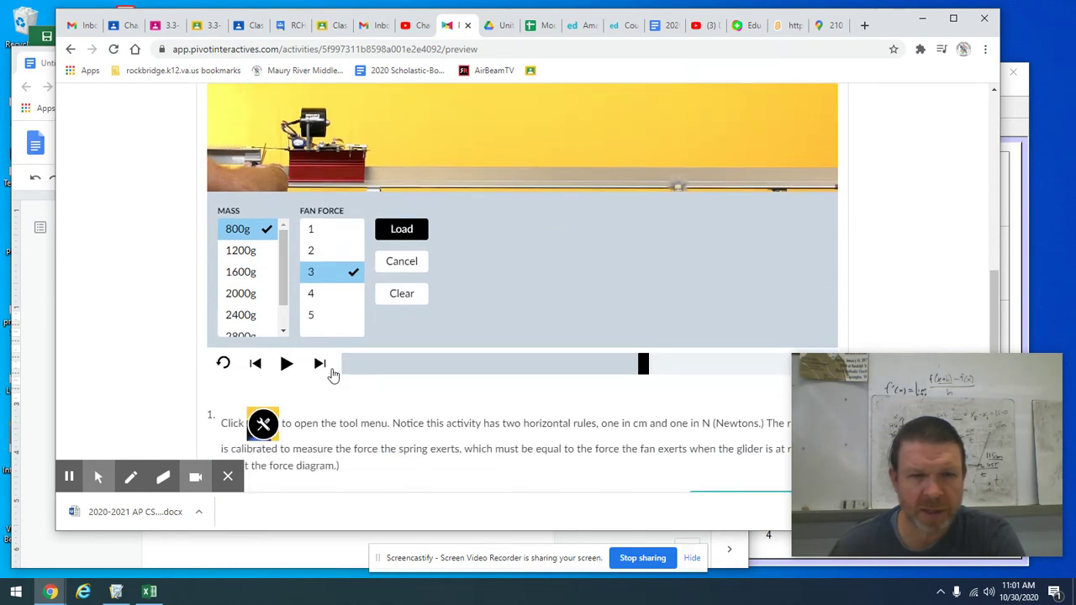
pyautogui.click(319, 368)
pyautogui.click(319, 368)
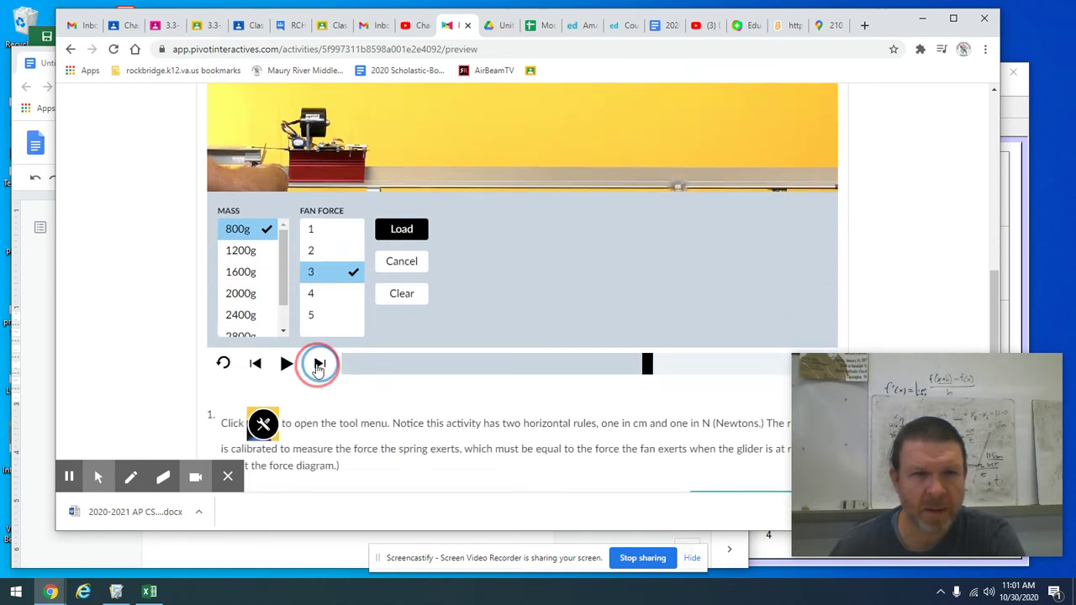
pyautogui.click(319, 368)
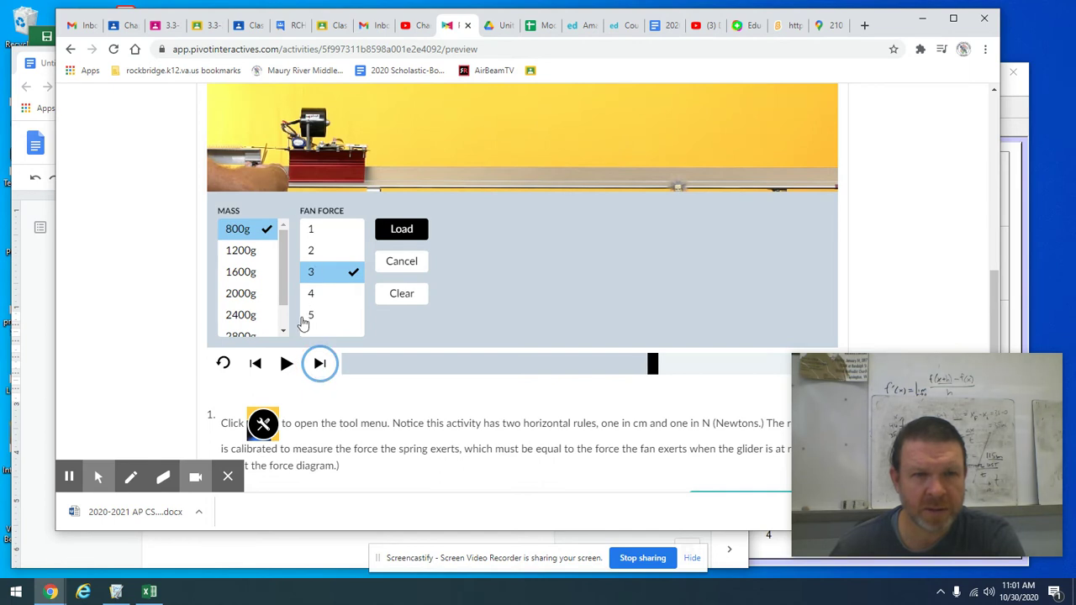
pyautogui.click(319, 363)
pyautogui.click(320, 363)
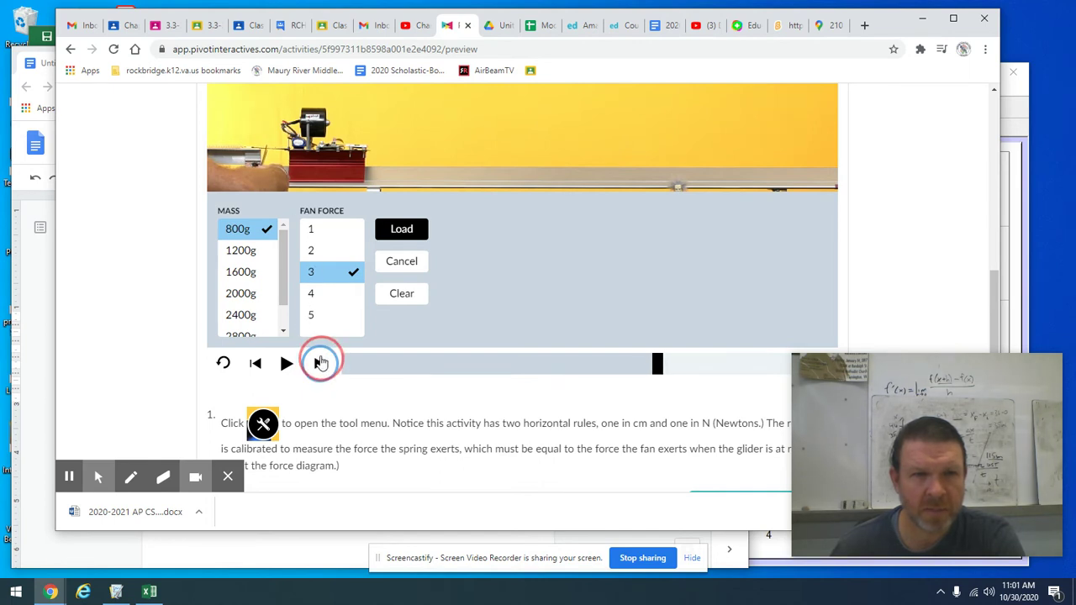
pyautogui.click(320, 363)
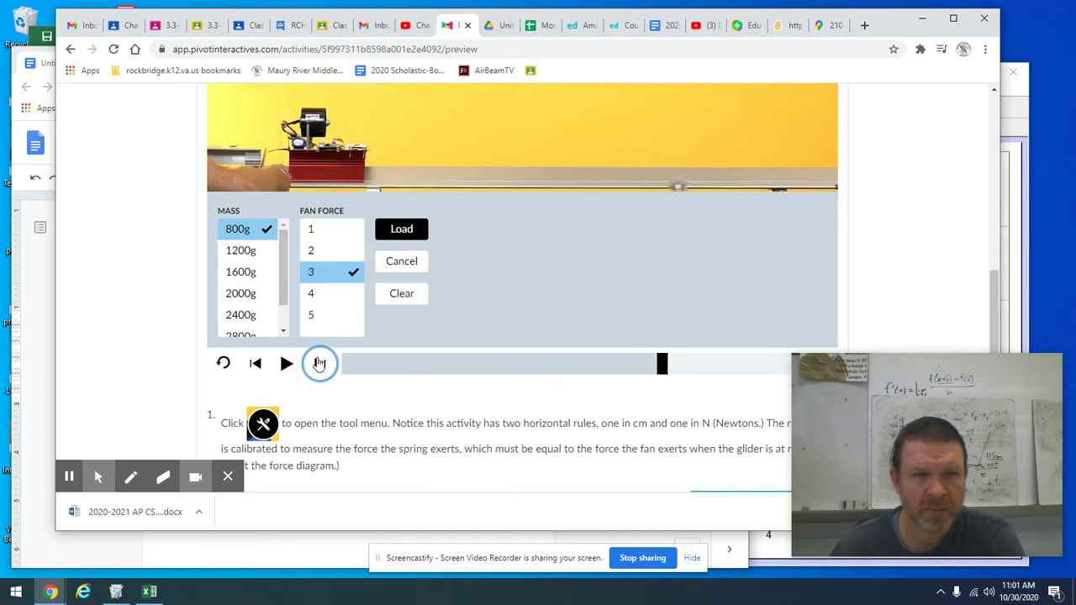
pyautogui.click(257, 367)
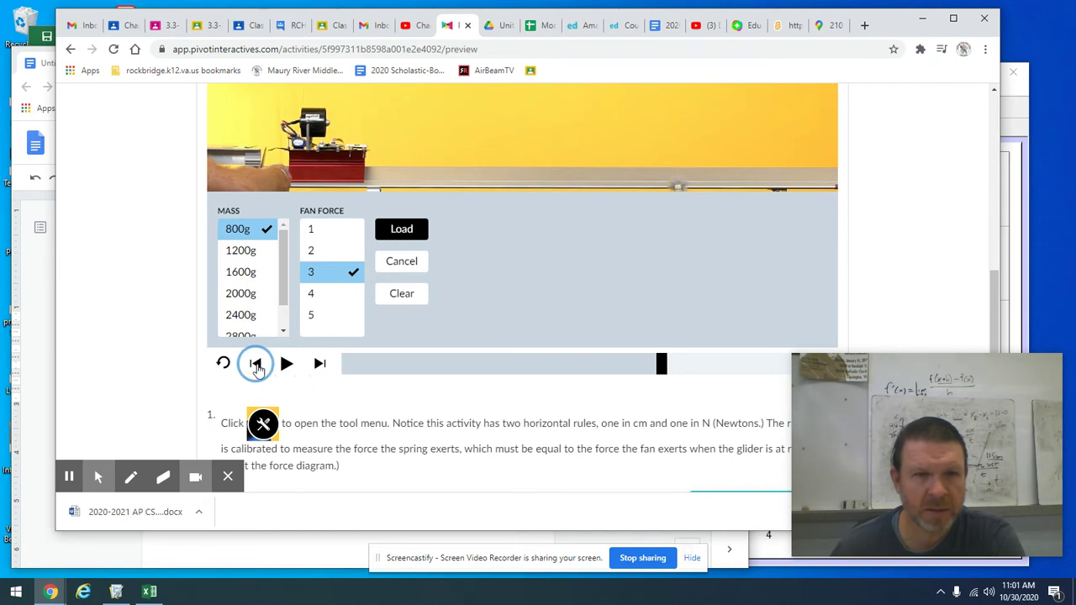
pyautogui.click(256, 367)
pyautogui.click(319, 365)
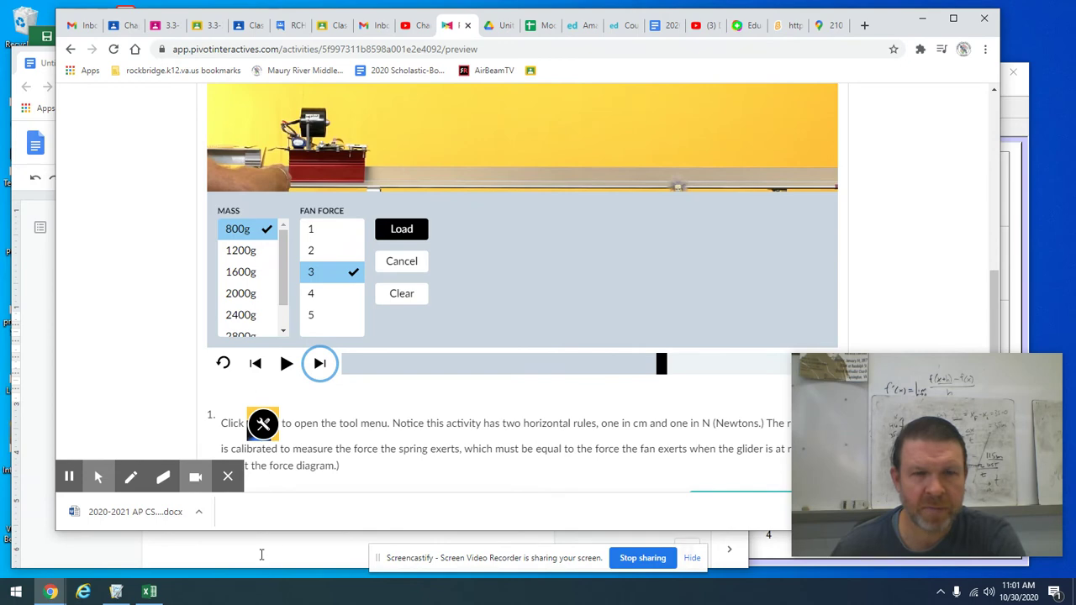
# - Place the 0–90 cm ruler along the glider's track in the video
pyautogui.scroll(2, 657, 306)
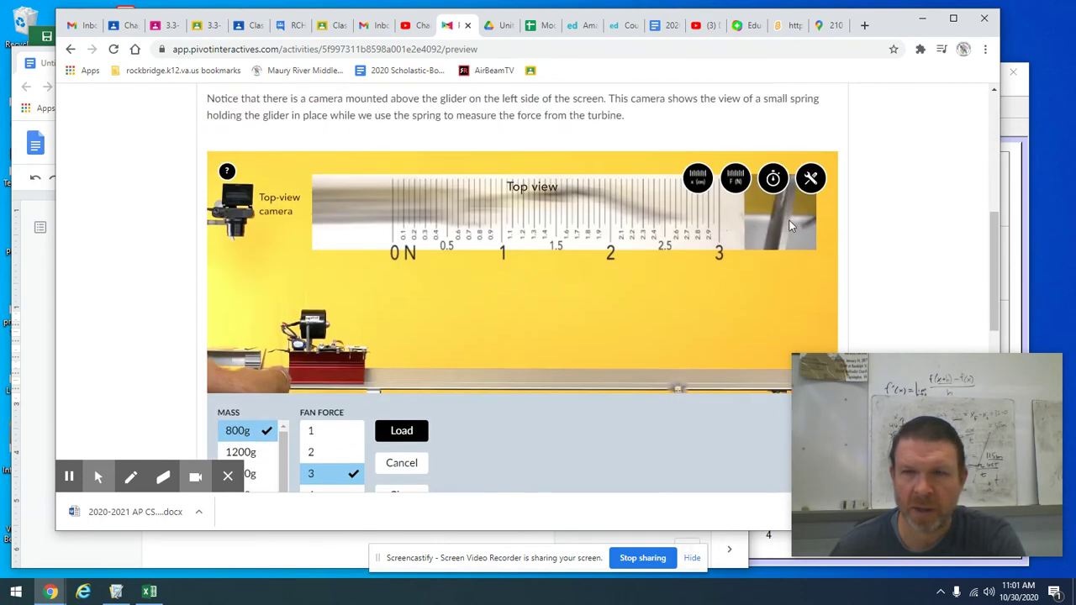
pyautogui.click(698, 178)
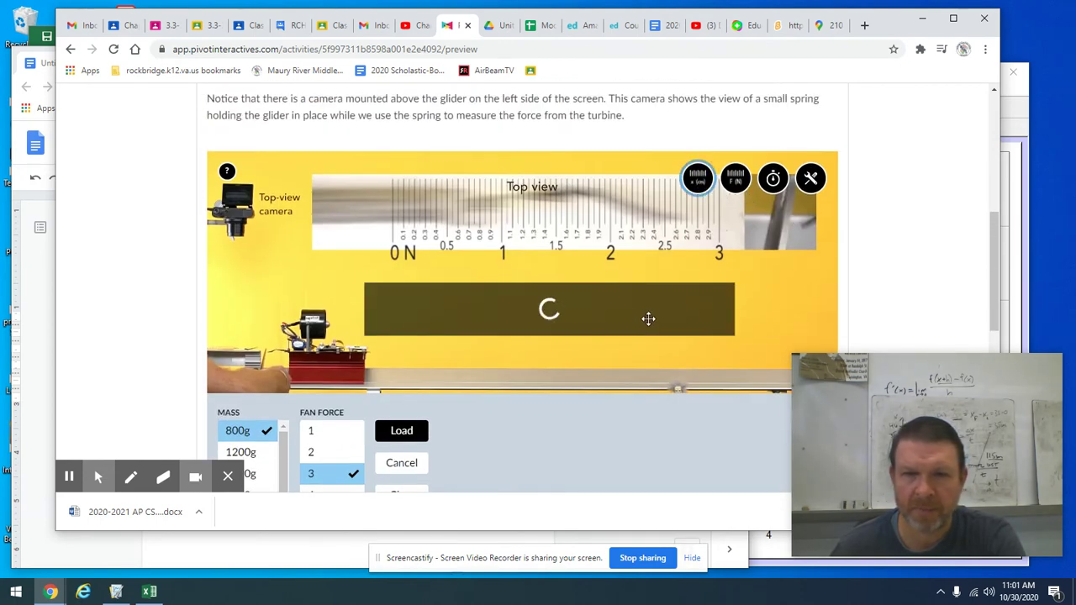
pyautogui.moveTo(573, 313); pyautogui.dragTo(571, 356)
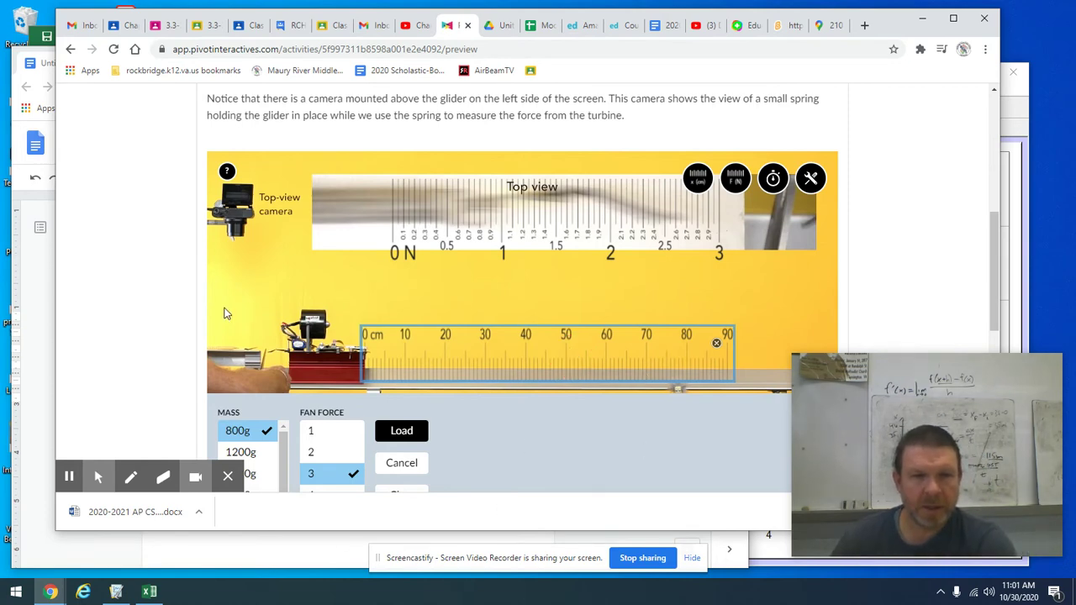
pyautogui.click(150, 592)
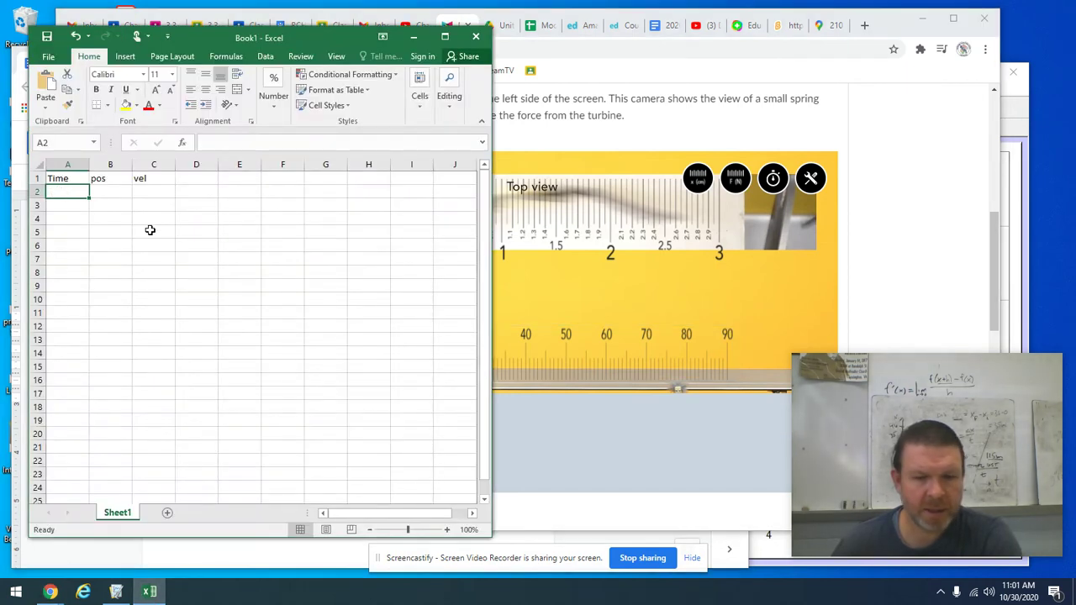
# - Enter 0 for time and 0 for position in the sheet's first data row
pyautogui.write('0')
pyautogui.click(113, 191)
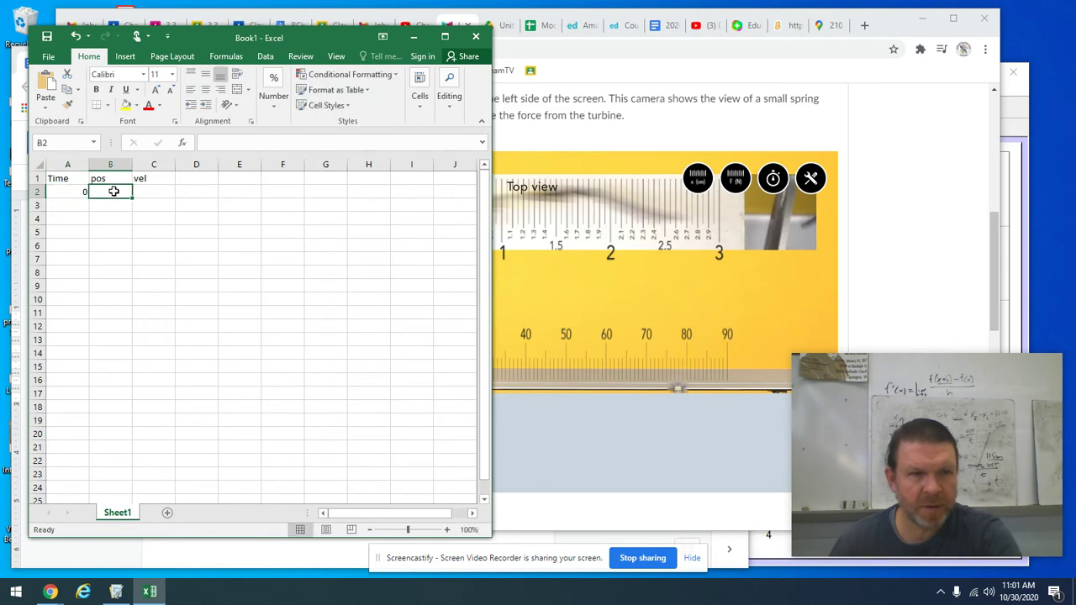
pyautogui.write('0')
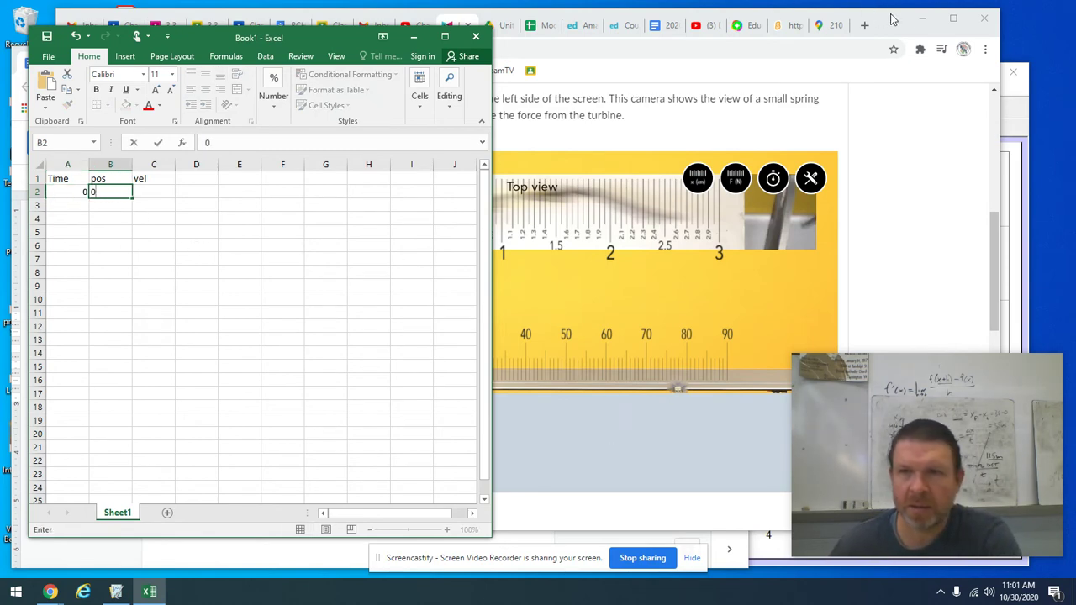
pyautogui.moveTo(893, 19); pyautogui.dragTo(927, 20)
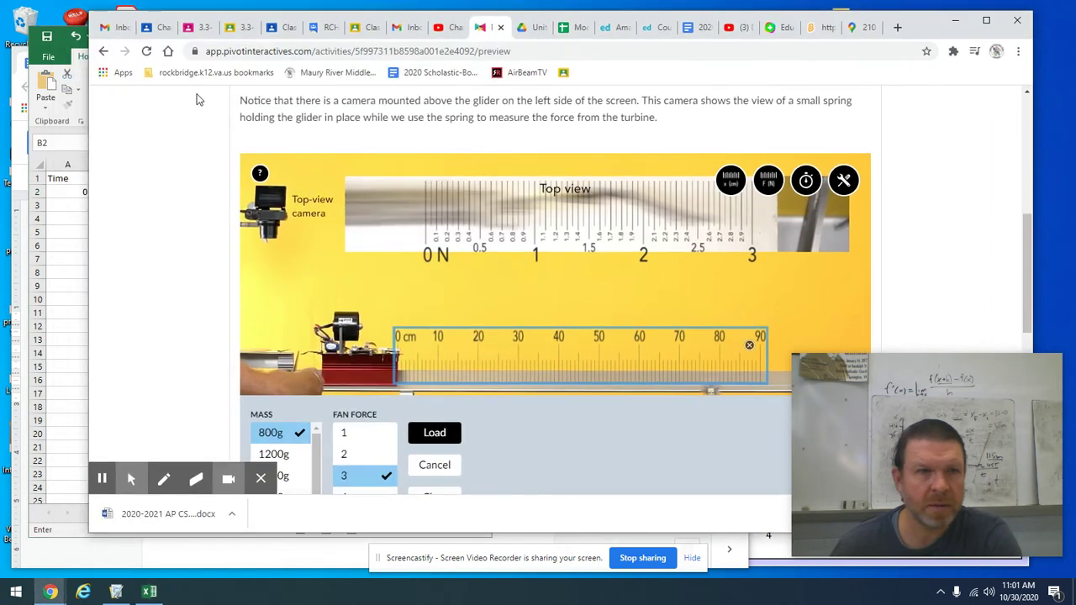
# - Show the video's timer readout, reset it to zero, and place it near the top-view camera
pyautogui.moveTo(87, 118); pyautogui.dragTo(194, 134)
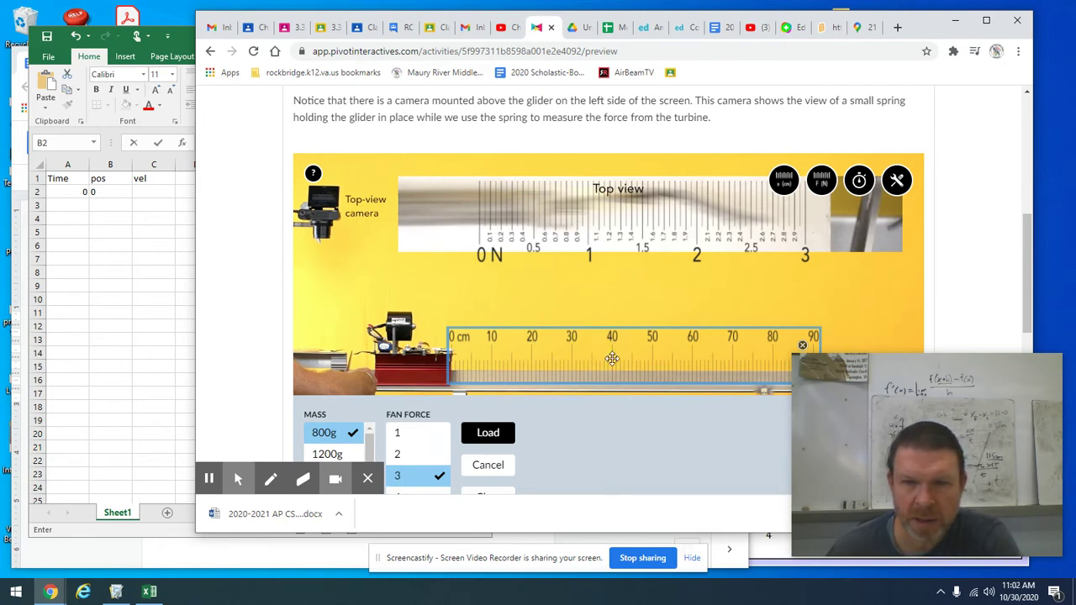
pyautogui.click(859, 181)
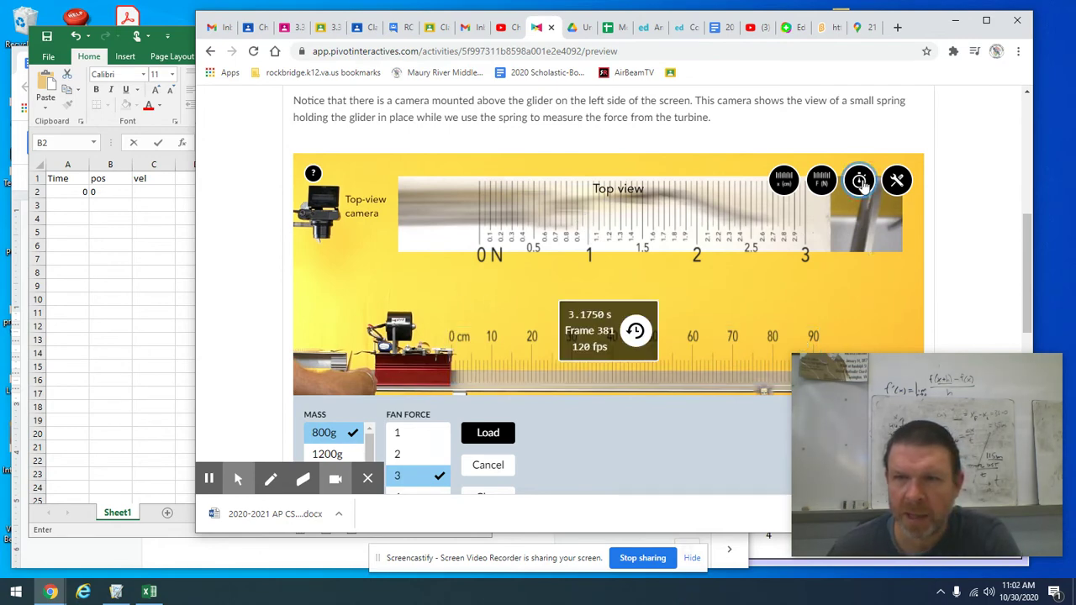
pyautogui.click(635, 332)
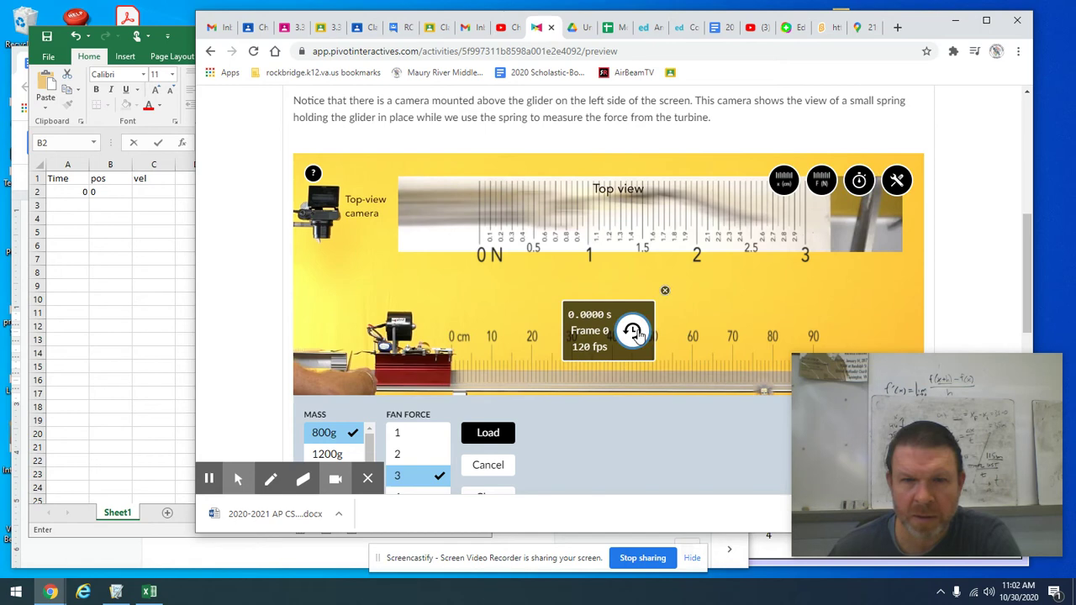
pyautogui.moveTo(597, 326); pyautogui.dragTo(372, 263)
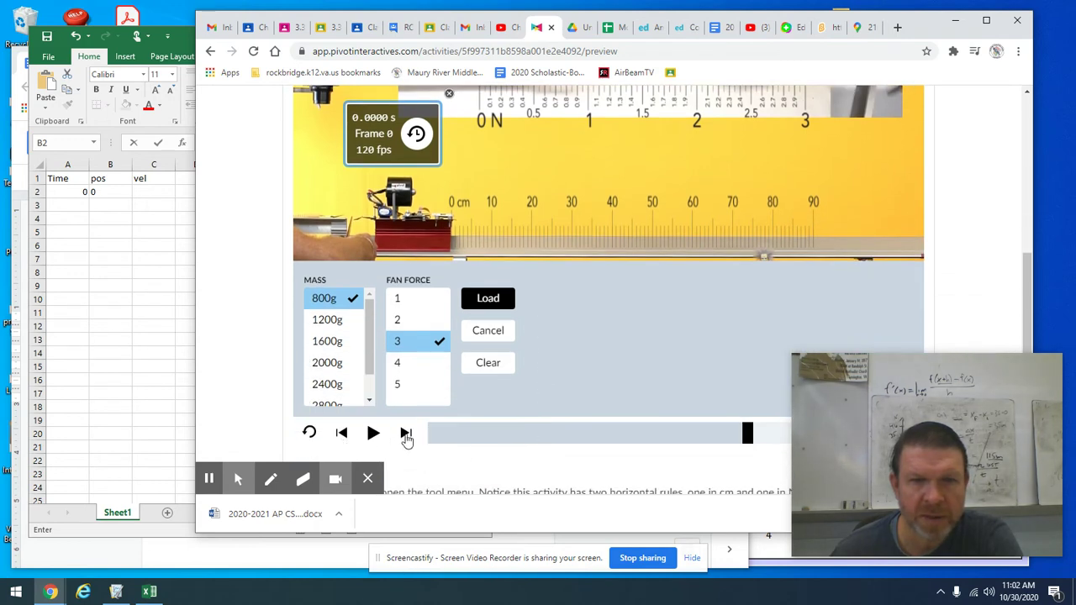
# - Advance the video frame by frame to 0.1000 s, Frame 12
pyautogui.click(407, 434)
pyautogui.click(407, 434)
pyautogui.click(406, 434)
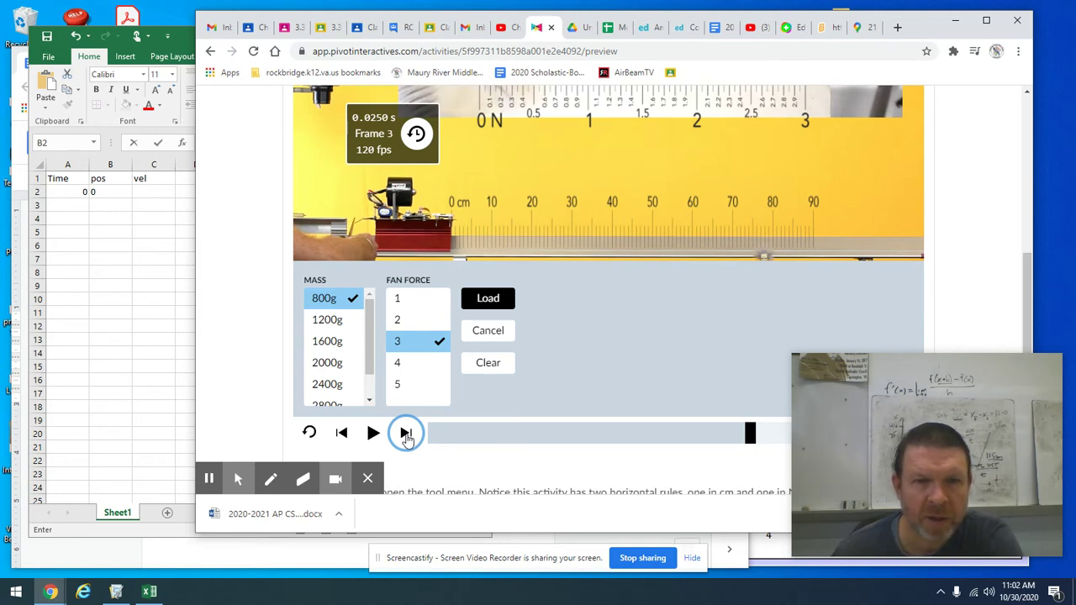
pyautogui.click(406, 434)
pyautogui.click(406, 434)
pyautogui.click(406, 434)
pyautogui.click(406, 434)
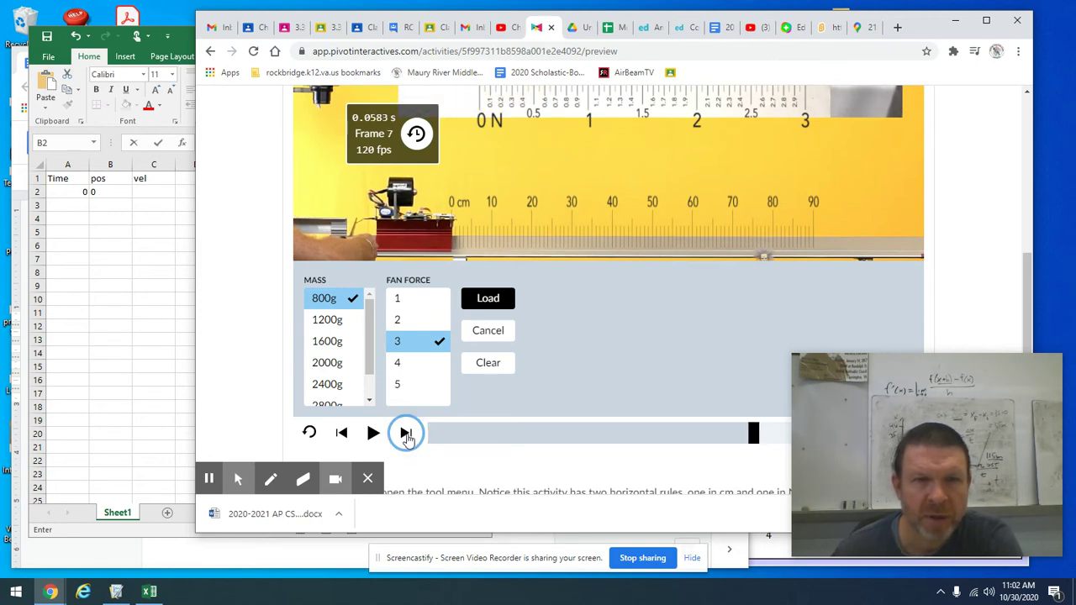
pyautogui.click(406, 434)
pyautogui.click(406, 434)
pyautogui.click(407, 434)
pyautogui.click(406, 434)
pyautogui.click(406, 434)
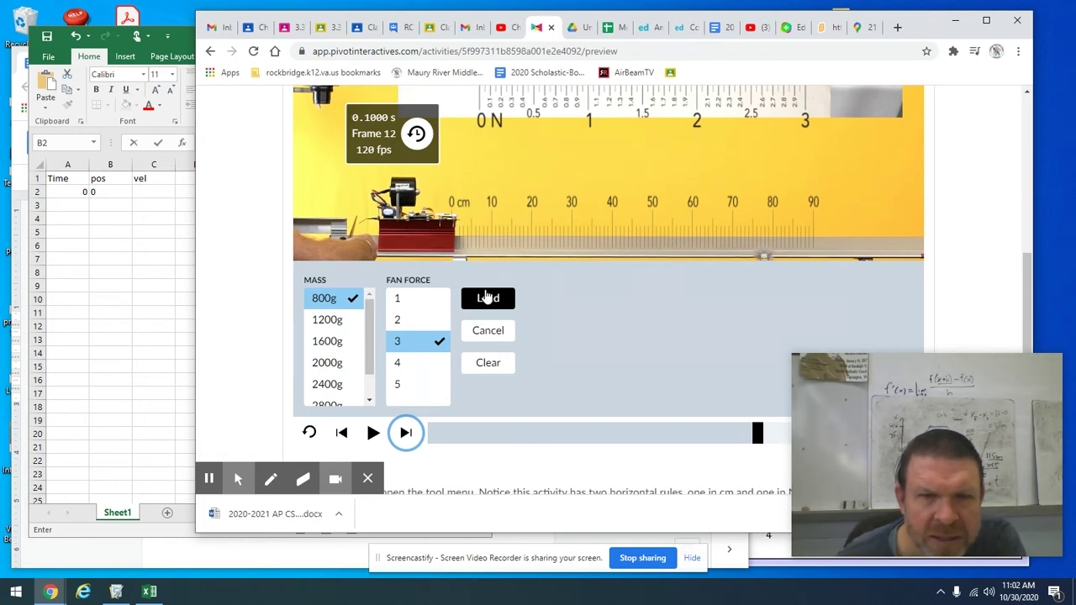
pyautogui.click(98, 215)
# - Enter time 0.1 with position 0.01 in row 3, and time 0.2 in A4
pyautogui.click(66, 206)
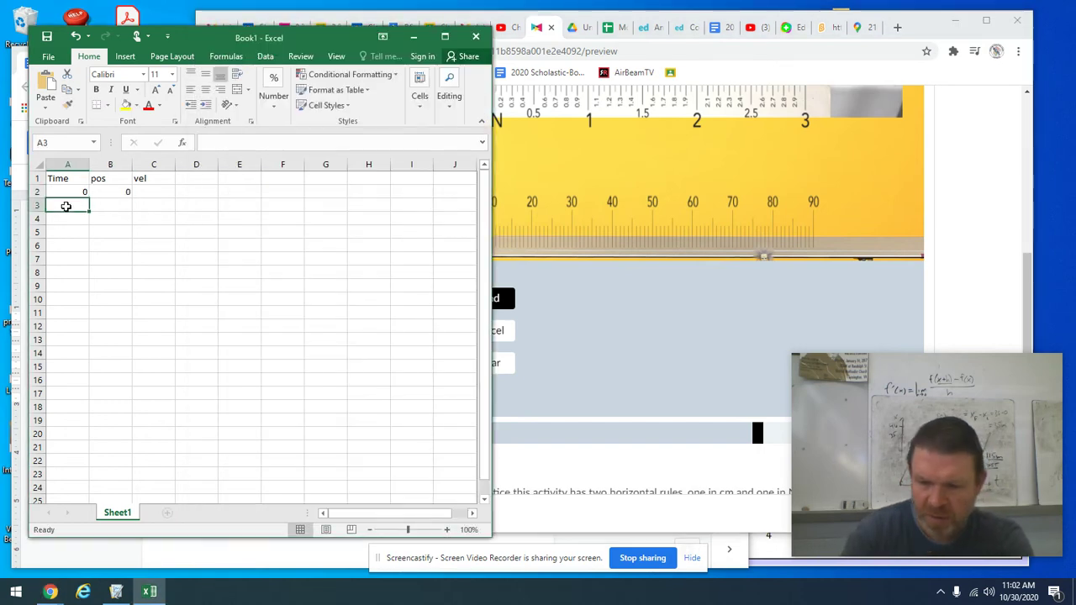
pyautogui.write('.1')
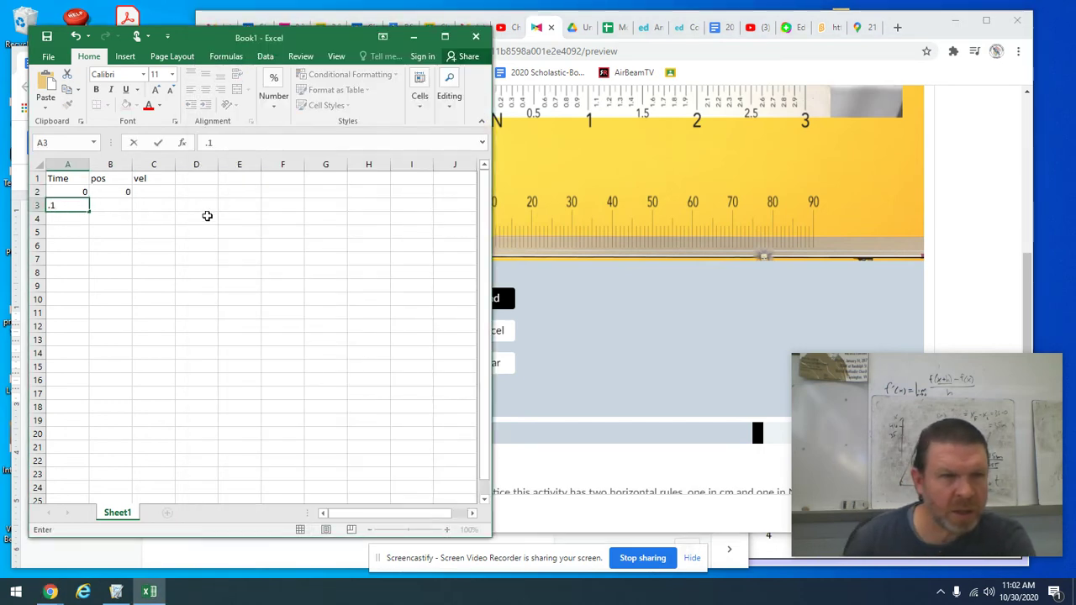
pyautogui.click(116, 204)
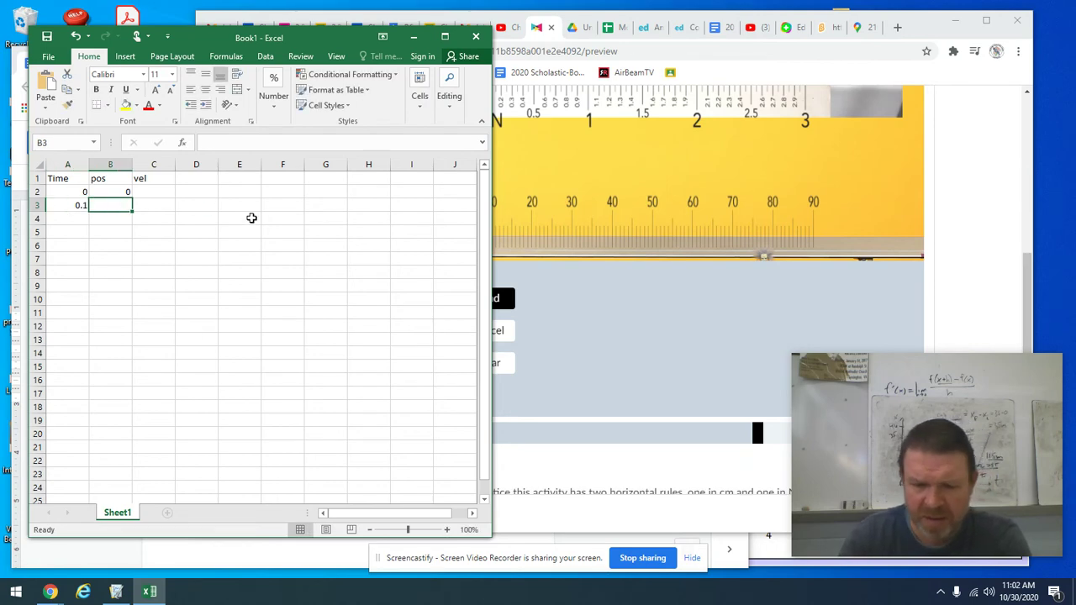
pyautogui.write('.01')
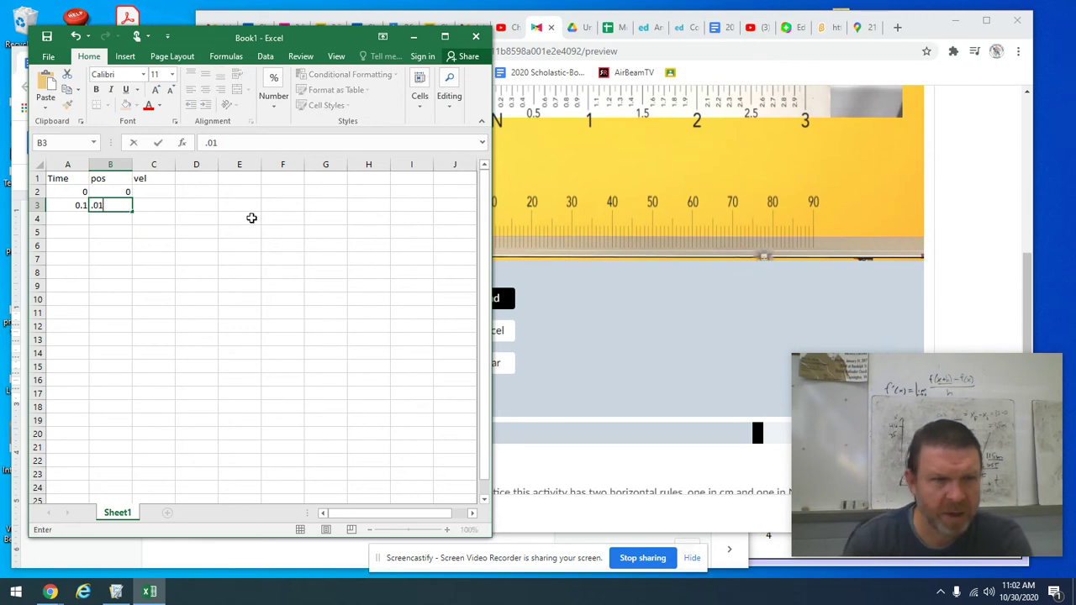
pyautogui.click(64, 215)
pyautogui.write('.')
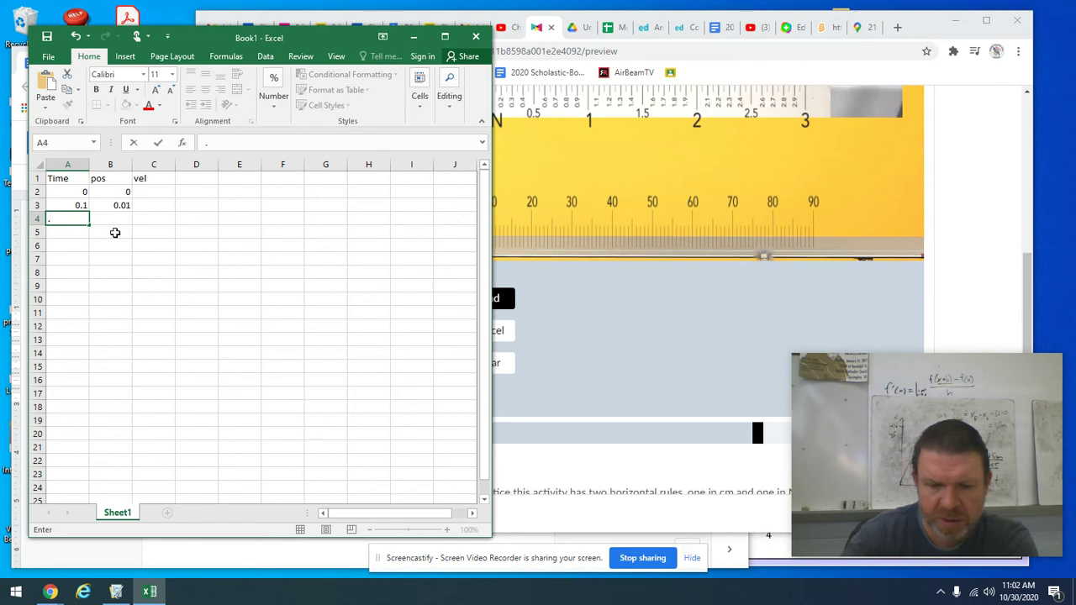
pyautogui.write('2')
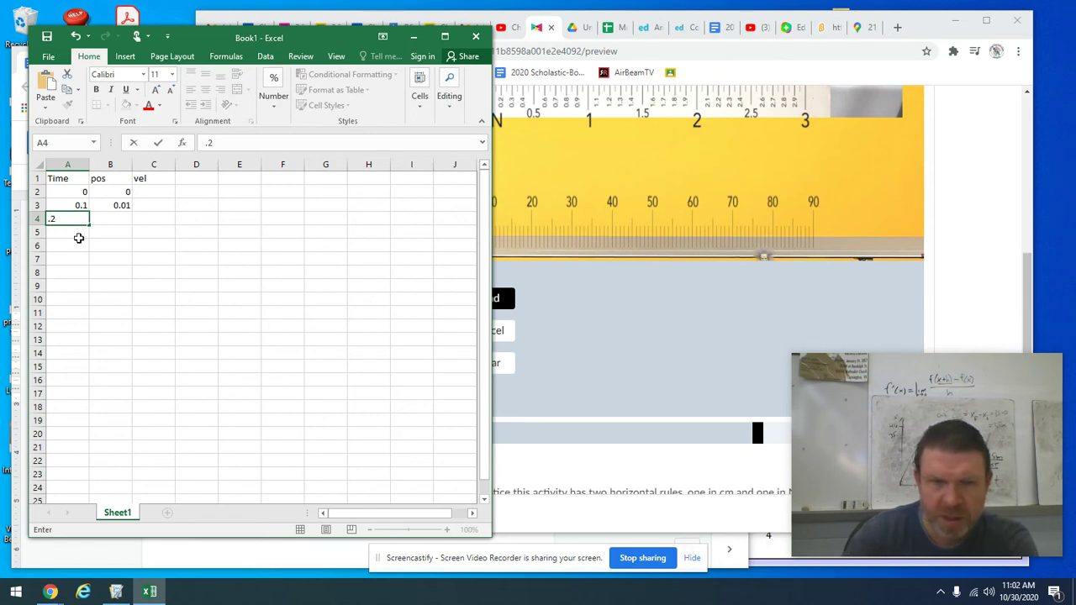
pyautogui.click(79, 237)
# - Undo a mistaken fill of the Time column, then enter times 0.3 and 0.4 in A5 and A6
pyautogui.click(74, 195)
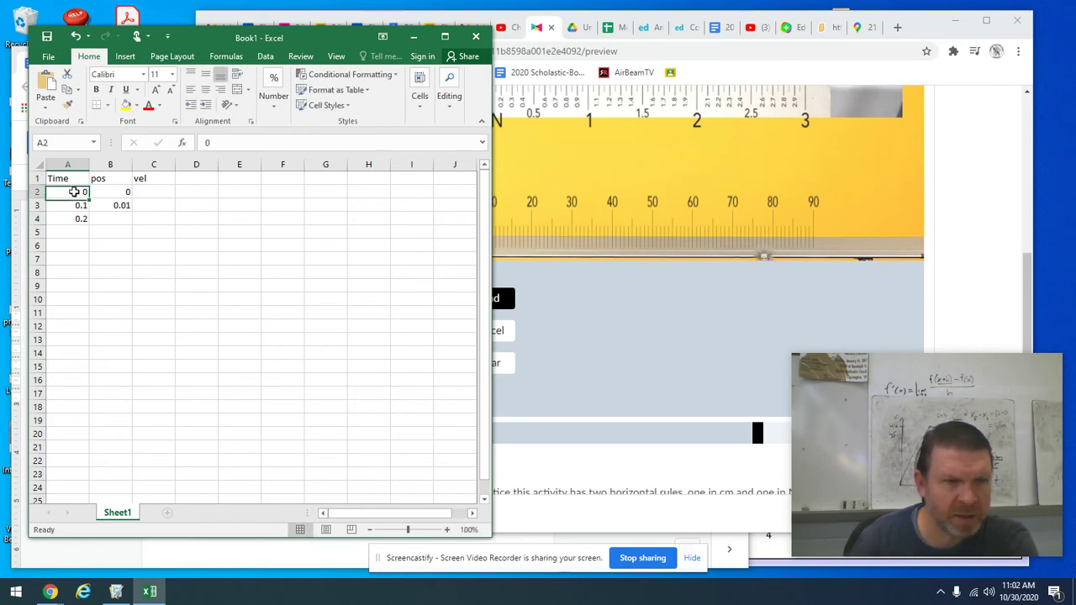
pyautogui.moveTo(87, 195); pyautogui.dragTo(79, 321)
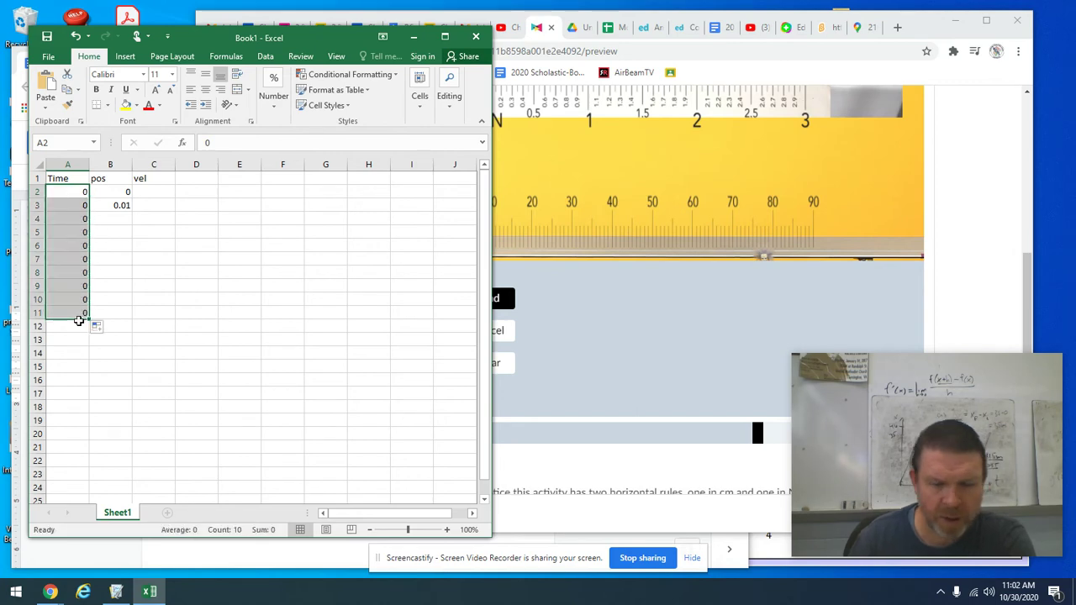
pyautogui.hotkey('ctrl', 'z')
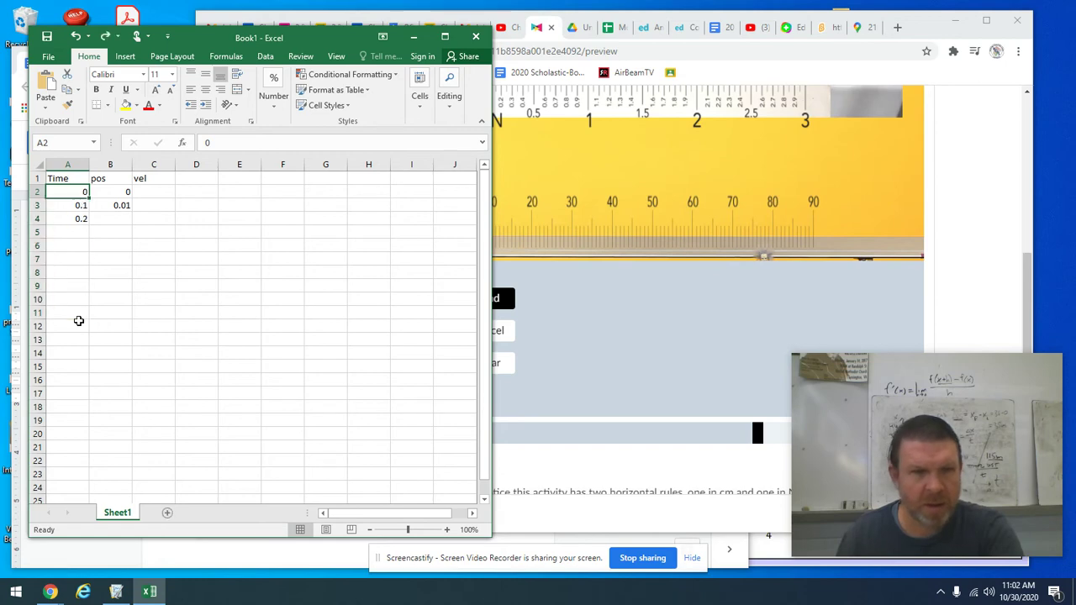
pyautogui.click(67, 230)
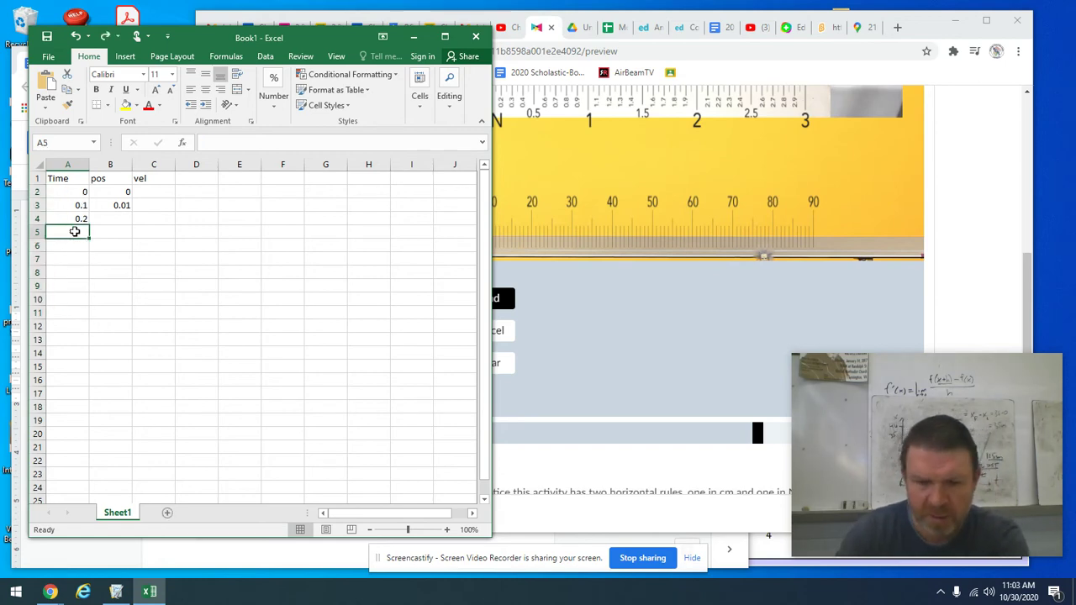
pyautogui.write('0.3')
pyautogui.press('Return')
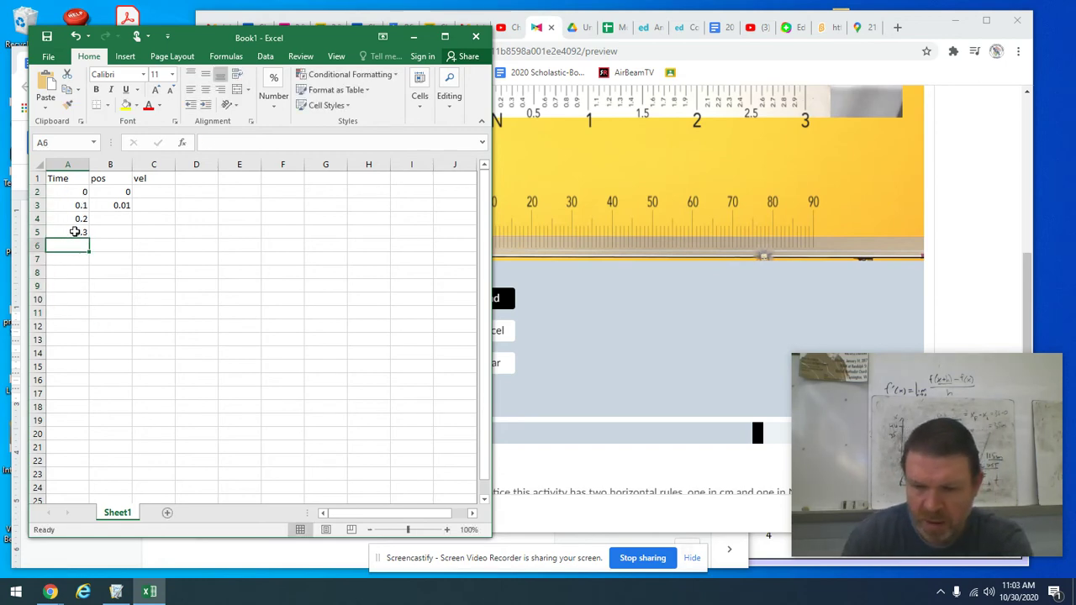
pyautogui.write('.4')
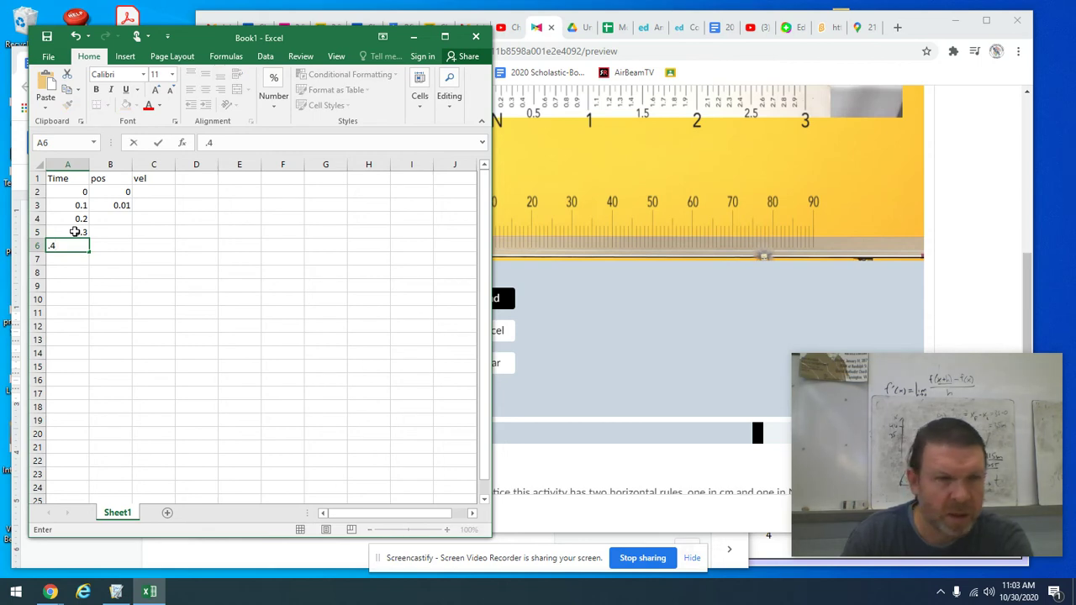
pyautogui.press('Return')
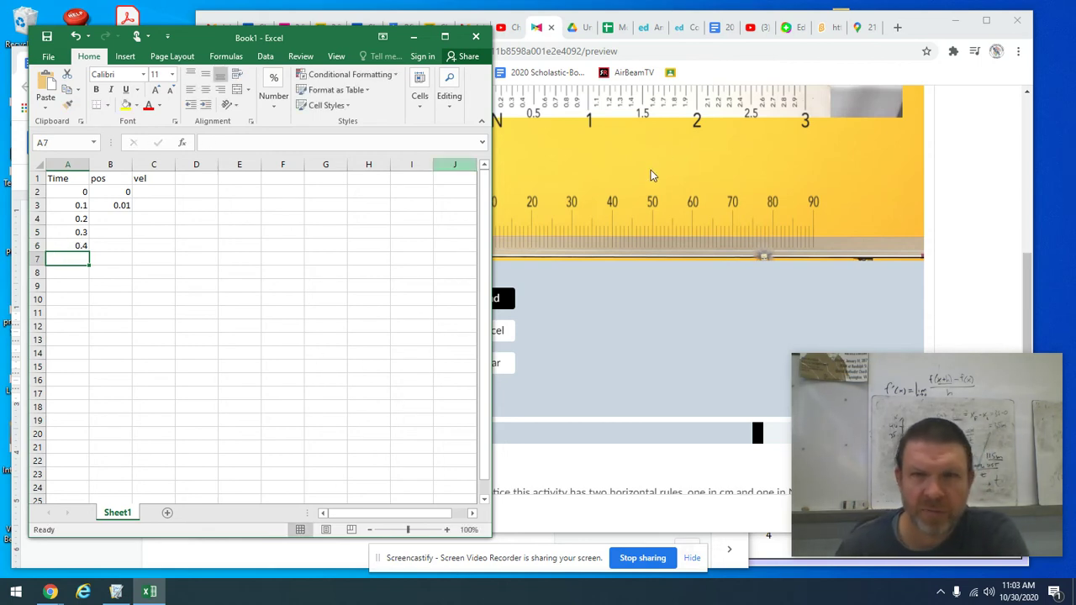
# - Step the lab video to 0.2 s and record position 0.035 in B4
pyautogui.click(601, 352)
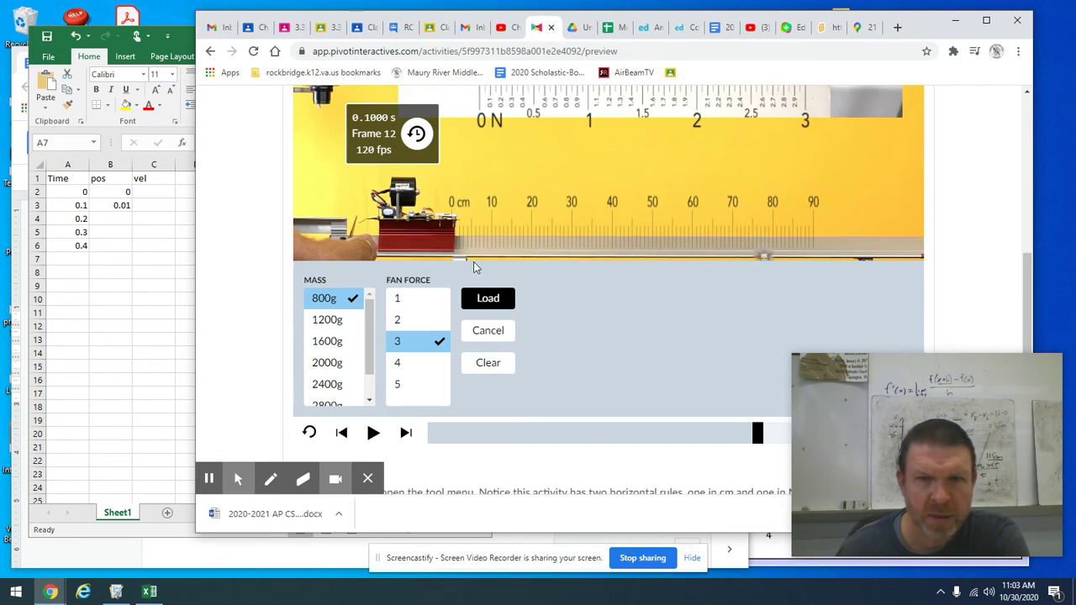
pyautogui.click(406, 433)
pyautogui.click(406, 433)
pyautogui.click(406, 433)
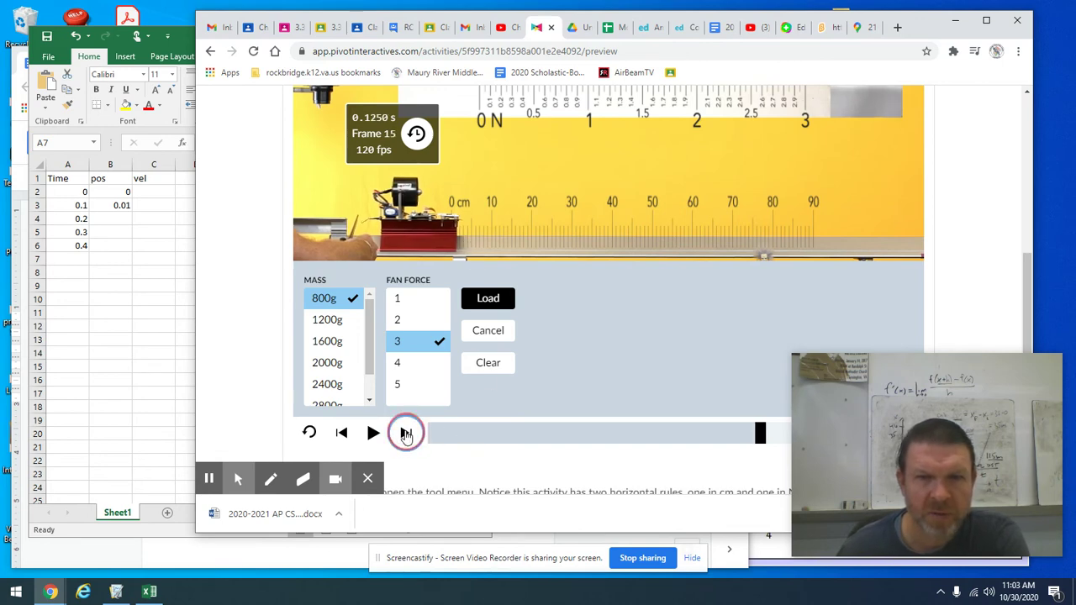
pyautogui.click(406, 433)
pyautogui.click(406, 433)
pyautogui.click(406, 433)
pyautogui.click(406, 433)
pyautogui.click(407, 433)
pyautogui.click(406, 433)
pyautogui.click(406, 433)
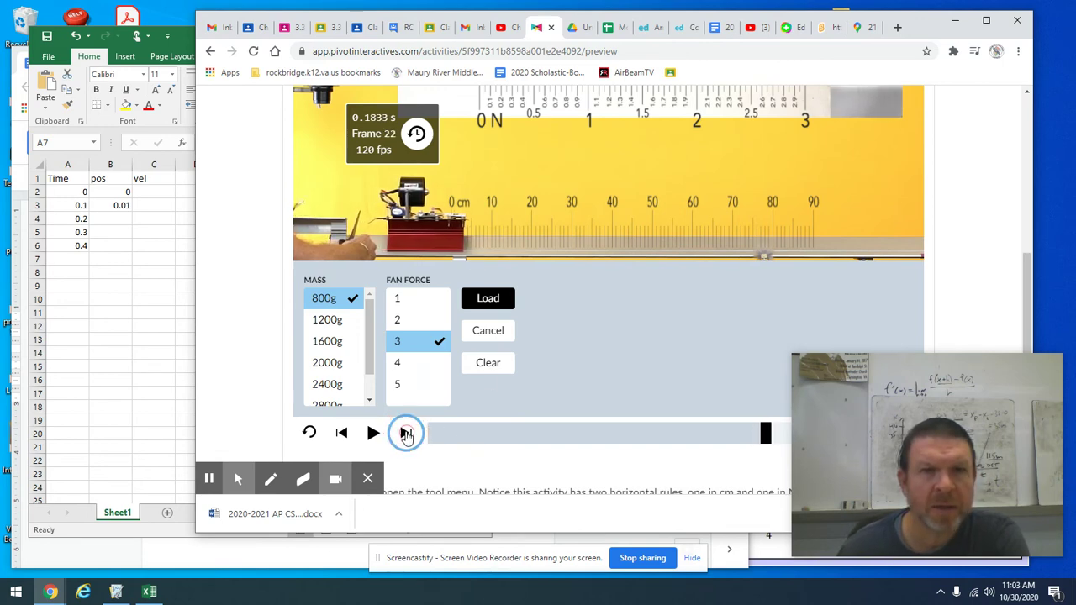
pyautogui.click(406, 433)
pyautogui.click(406, 433)
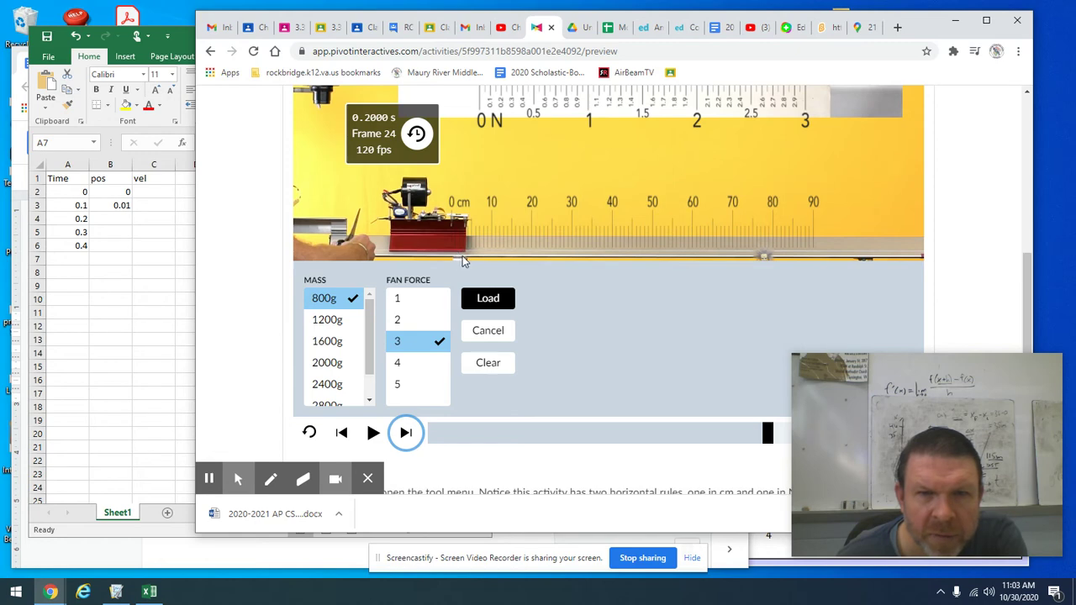
pyautogui.hotkey('alt', 'Tab')
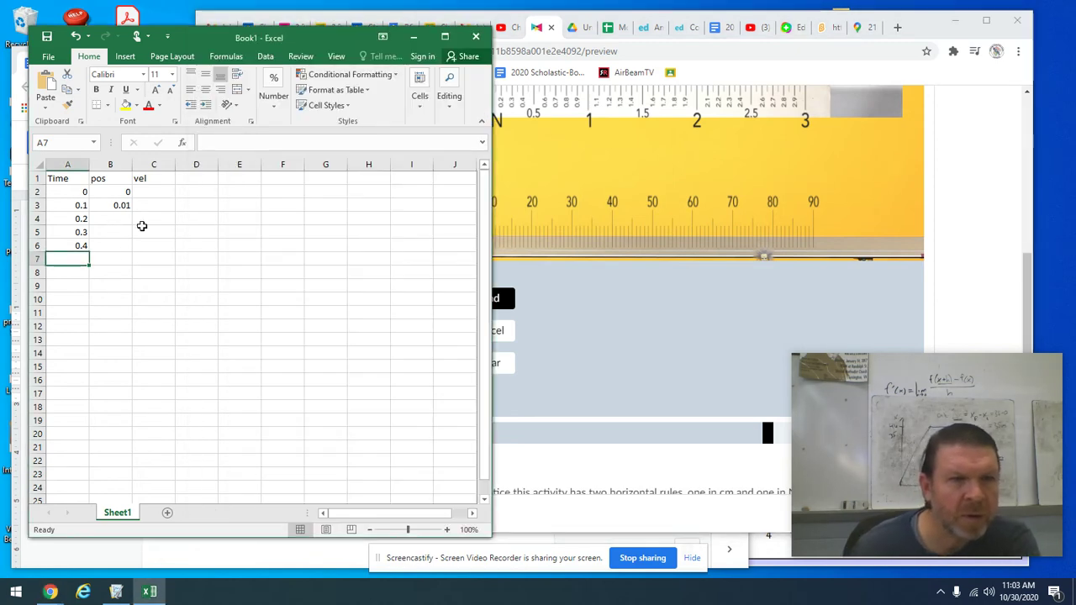
pyautogui.click(122, 219)
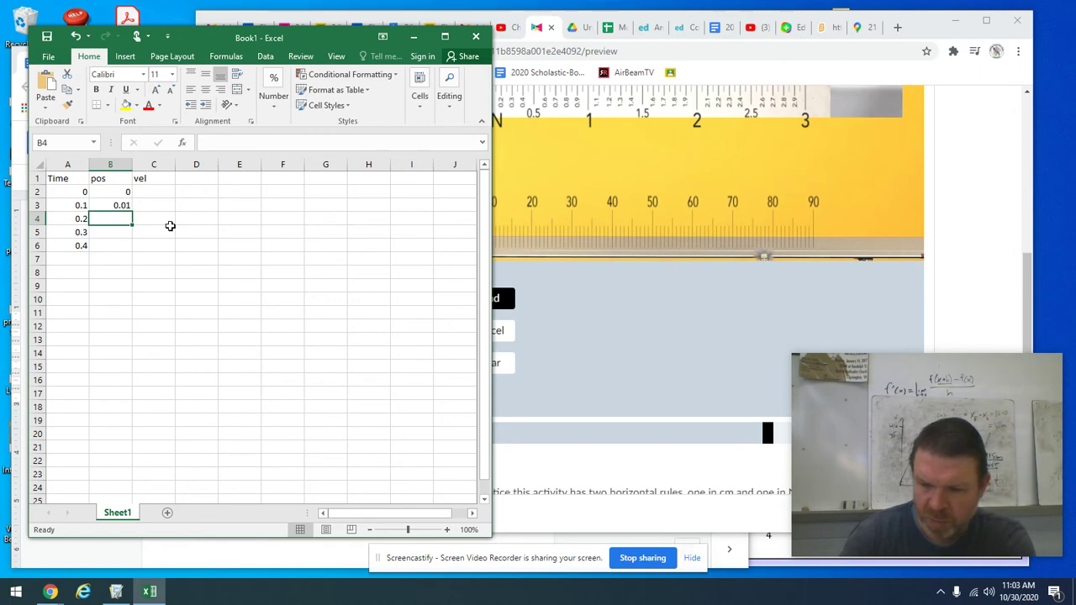
pyautogui.write('.035')
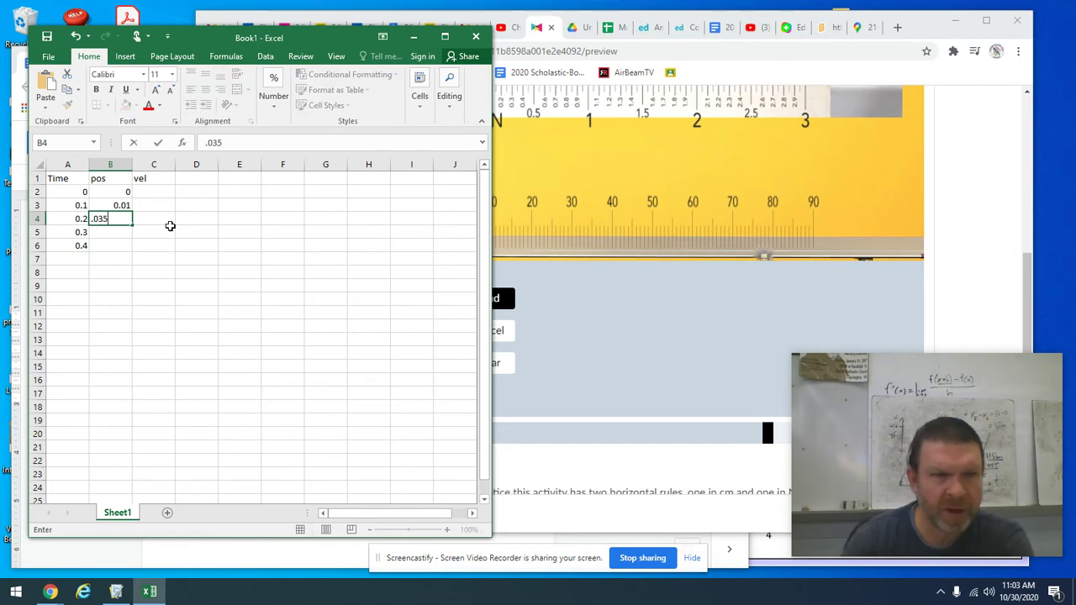
pyautogui.press('Return')
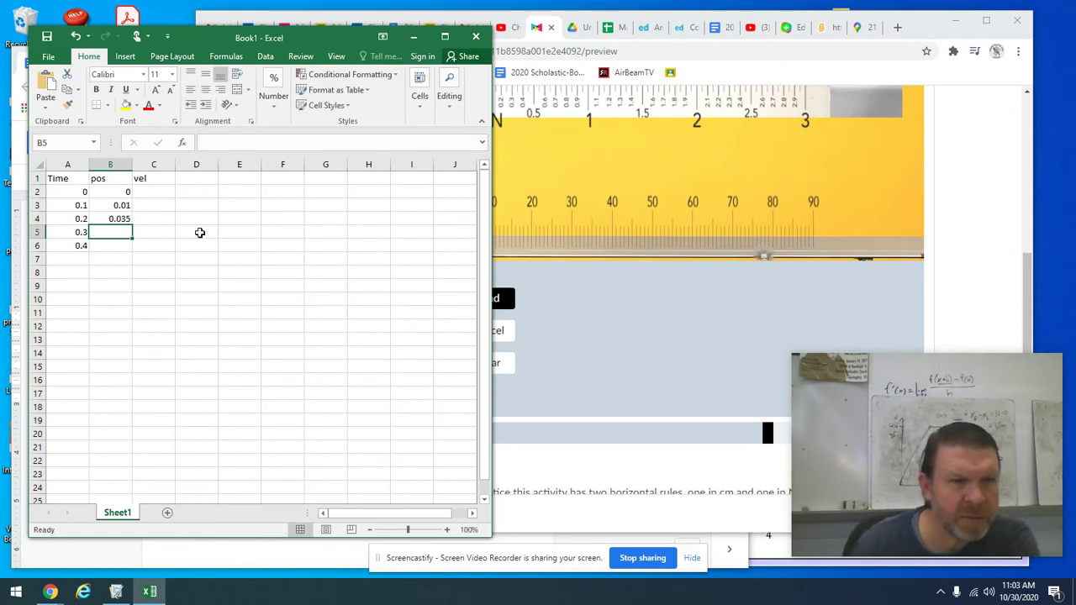
# - Step the lab video to exactly 0.3000 s and begin entering its position in B5
pyautogui.click(690, 320)
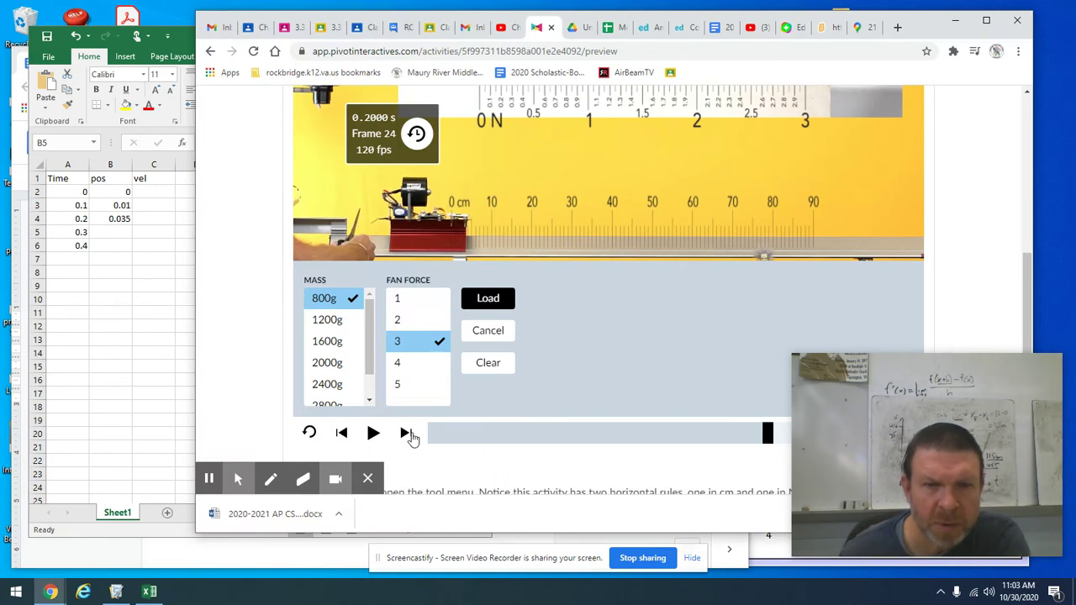
pyautogui.click(408, 434)
pyautogui.click(408, 433)
pyautogui.click(408, 434)
pyautogui.click(408, 433)
pyautogui.click(408, 434)
pyautogui.click(408, 434)
pyautogui.click(408, 434)
pyautogui.click(408, 434)
pyautogui.click(407, 434)
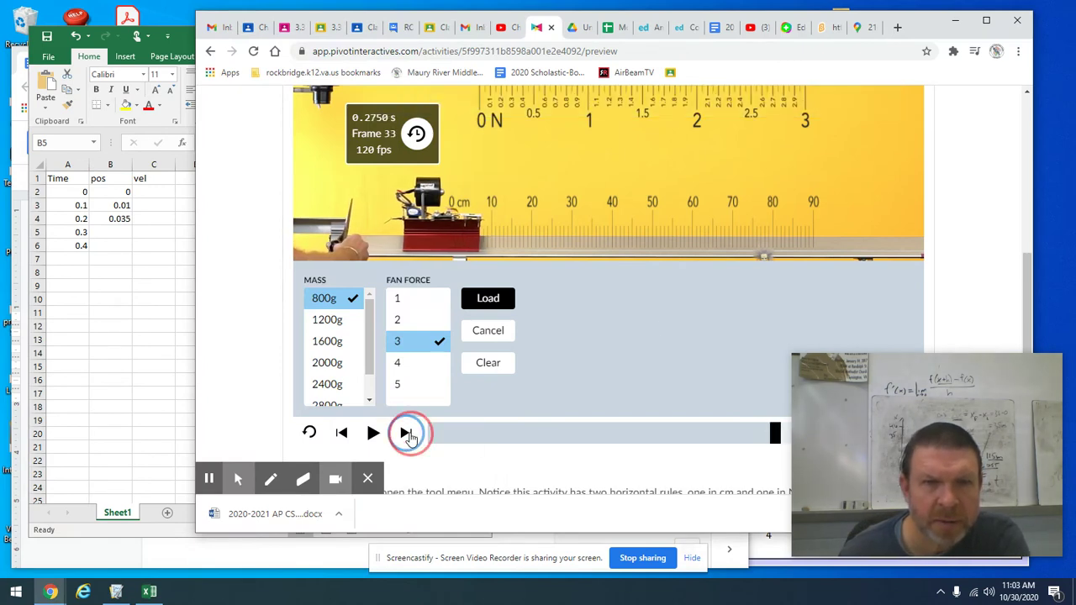
pyautogui.click(408, 434)
pyautogui.click(408, 433)
pyautogui.click(408, 433)
pyautogui.click(408, 433)
pyautogui.click(343, 434)
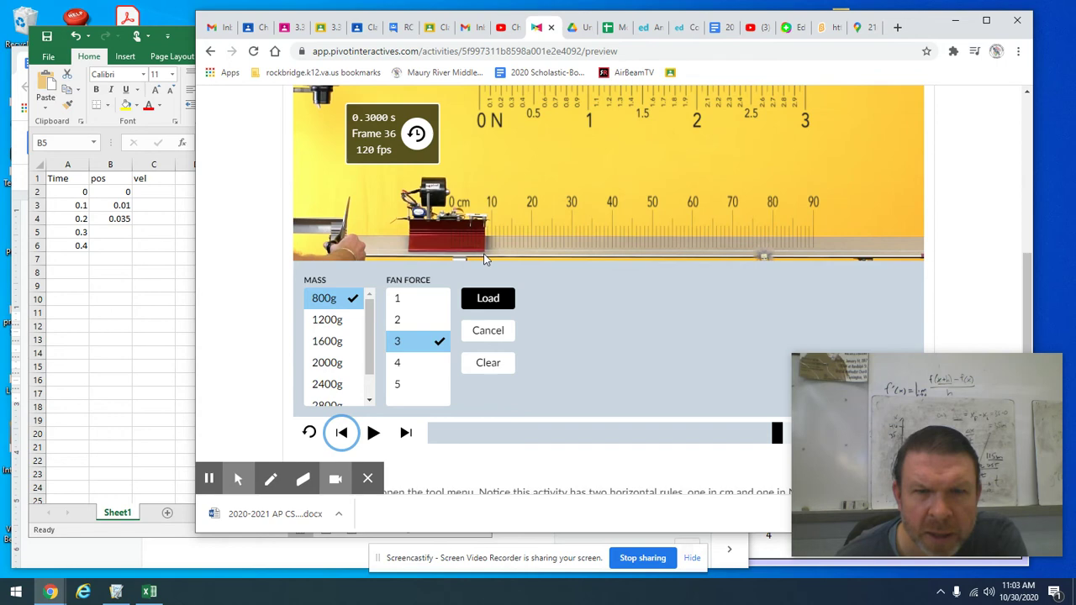
pyautogui.click(116, 233)
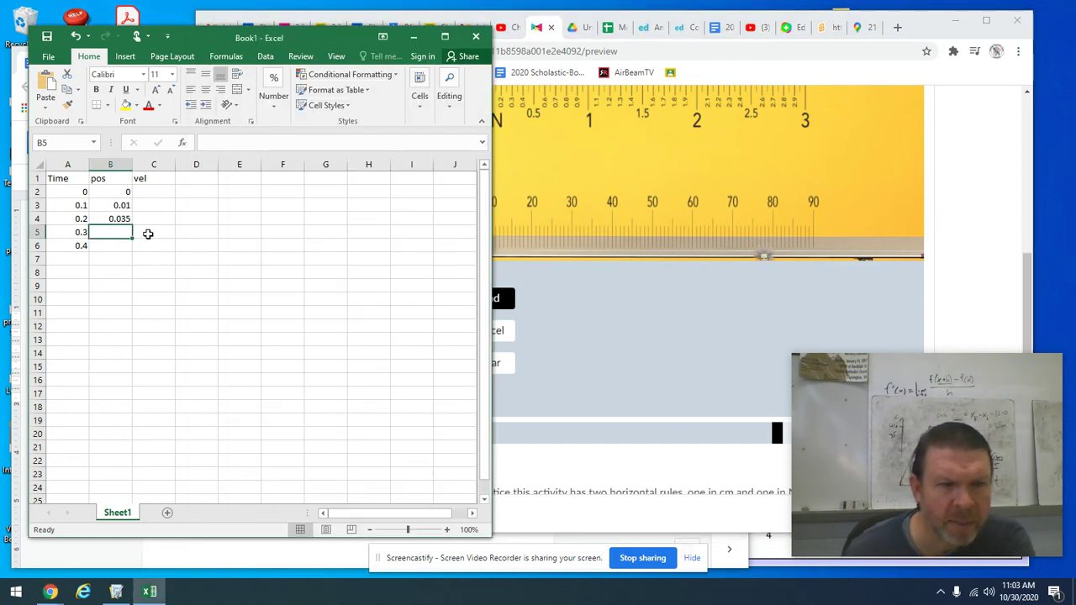
pyautogui.write('.08')
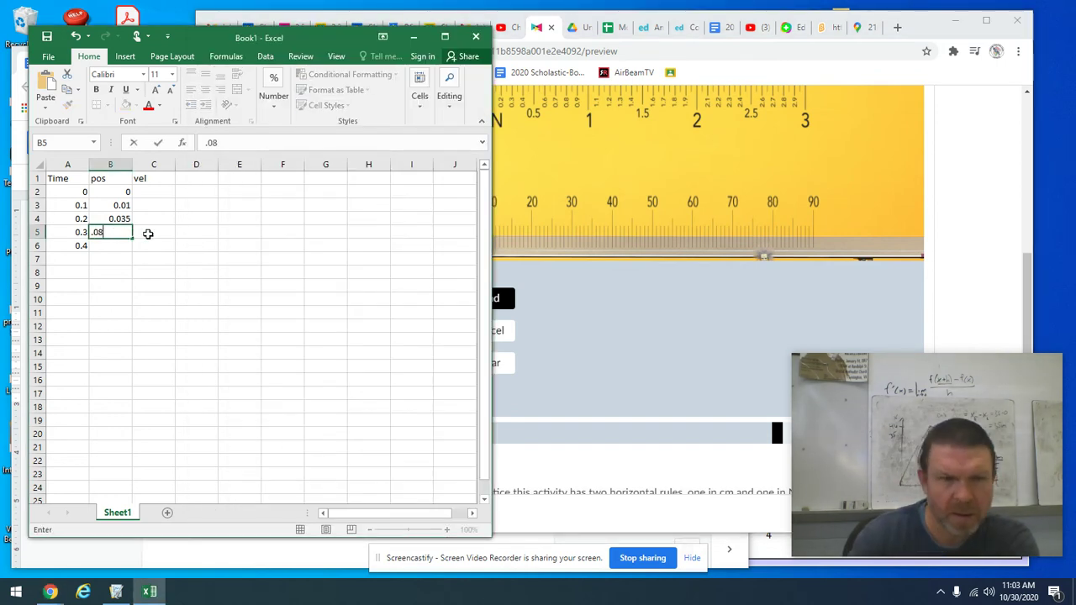
# - Step the video to 0.4 s, commit 0.08 in B5, and enter 0.15 in B6
pyautogui.click(622, 321)
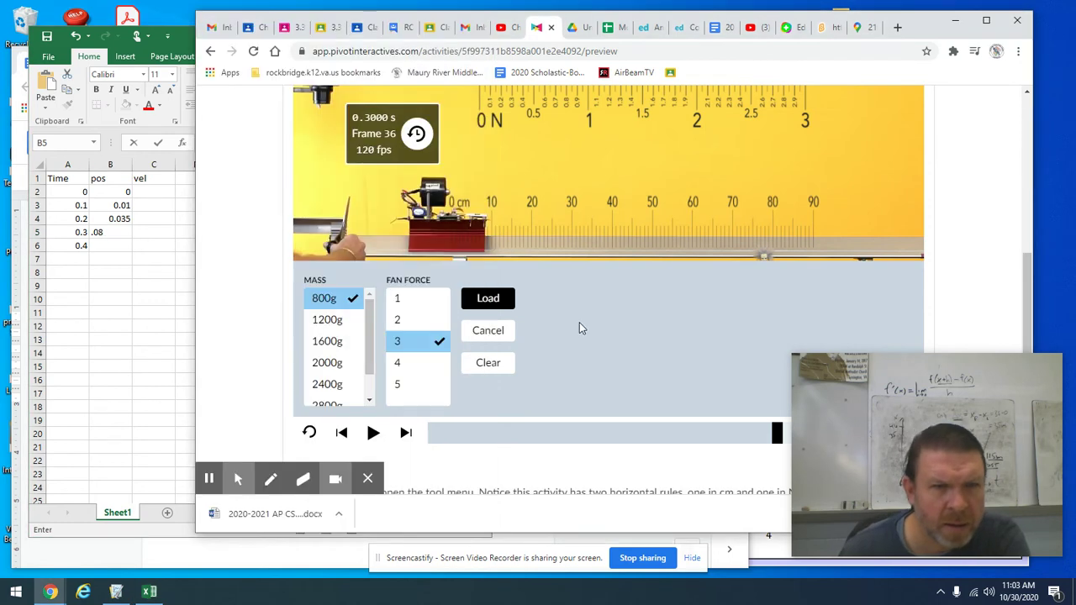
pyautogui.click(405, 434)
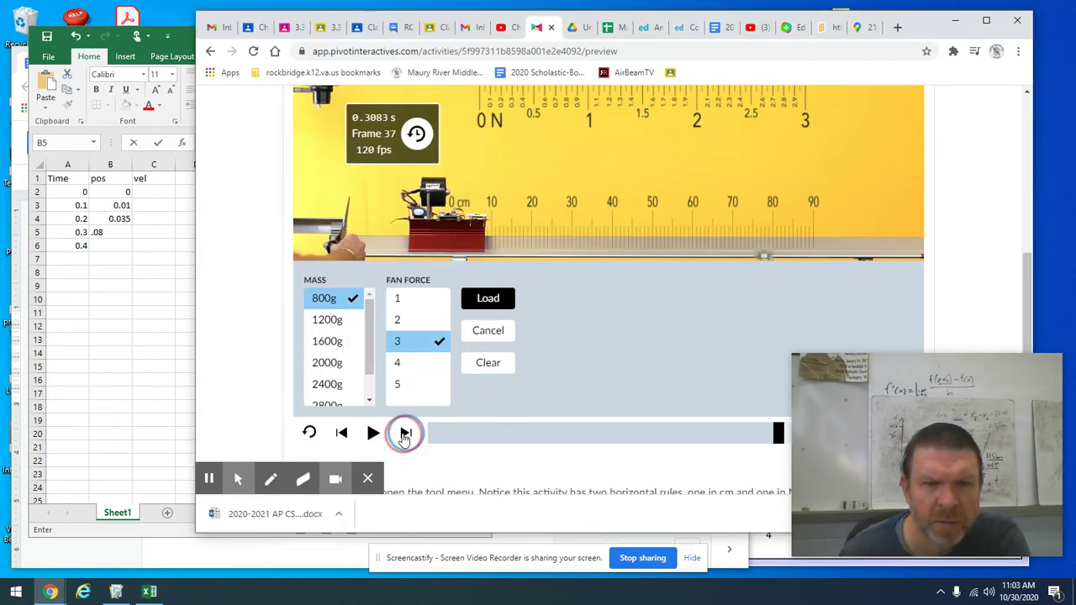
pyautogui.click(405, 433)
pyautogui.click(404, 434)
pyautogui.click(405, 434)
pyautogui.click(404, 433)
pyautogui.click(404, 434)
pyautogui.click(405, 434)
pyautogui.click(405, 434)
pyautogui.click(404, 434)
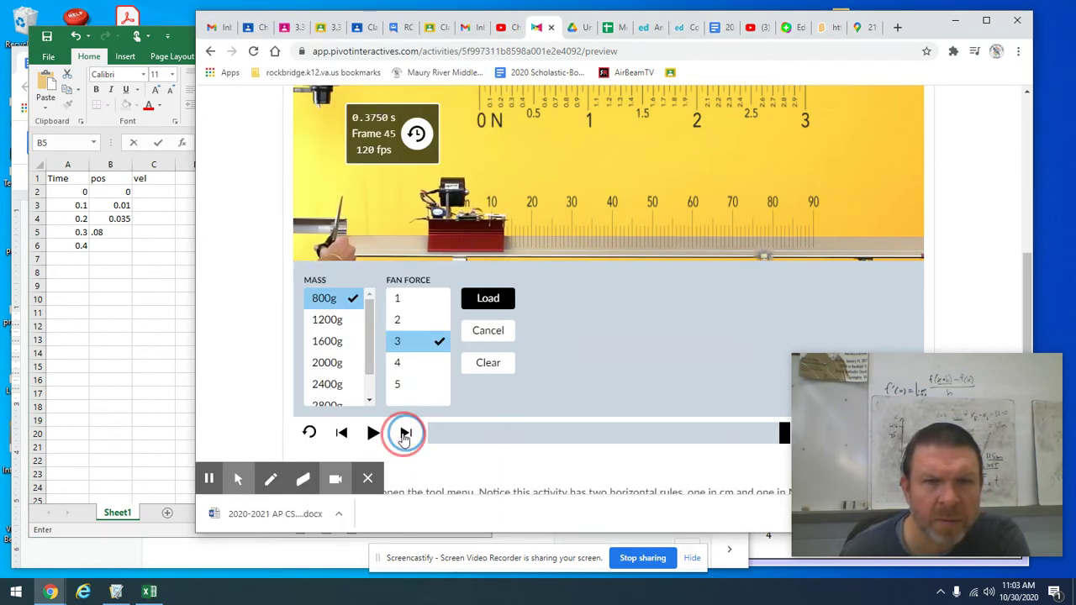
pyautogui.click(405, 434)
pyautogui.click(404, 434)
pyautogui.click(405, 434)
pyautogui.click(404, 434)
pyautogui.click(344, 433)
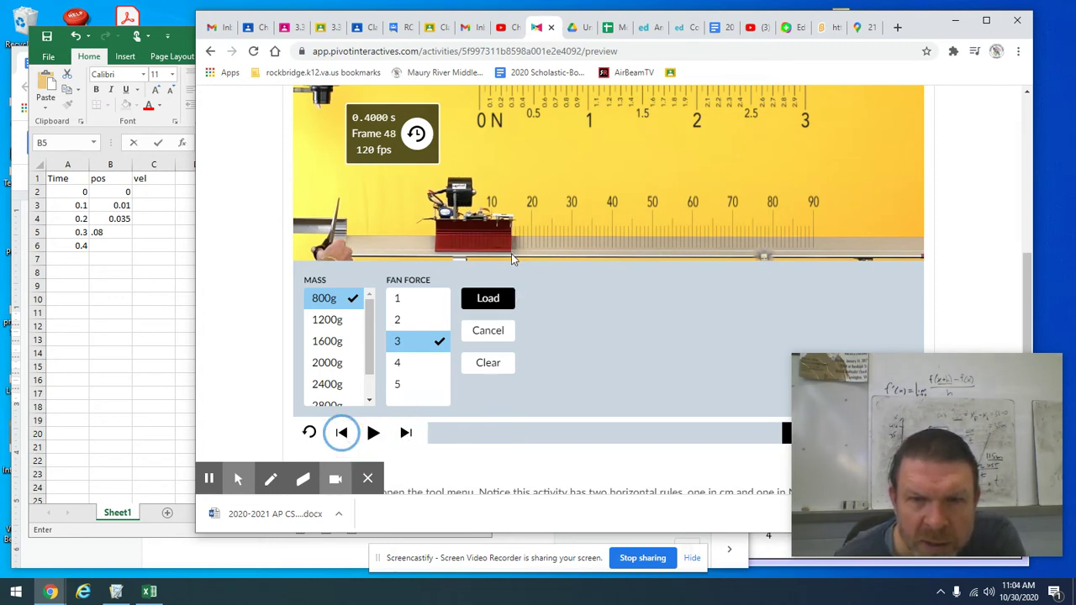
pyautogui.click(116, 249)
pyautogui.click(118, 245)
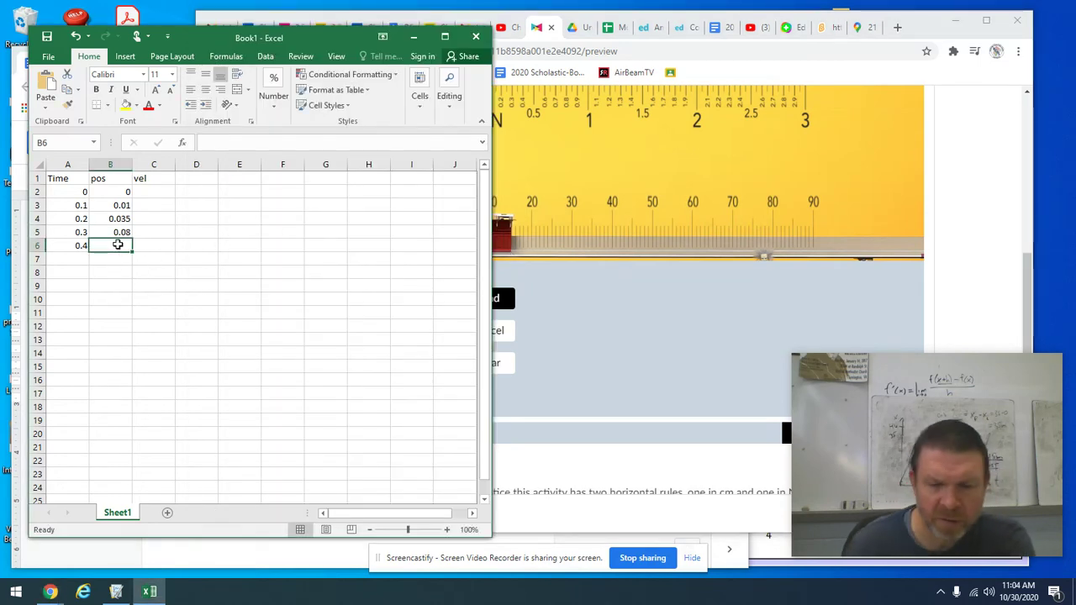
pyautogui.write('.15')
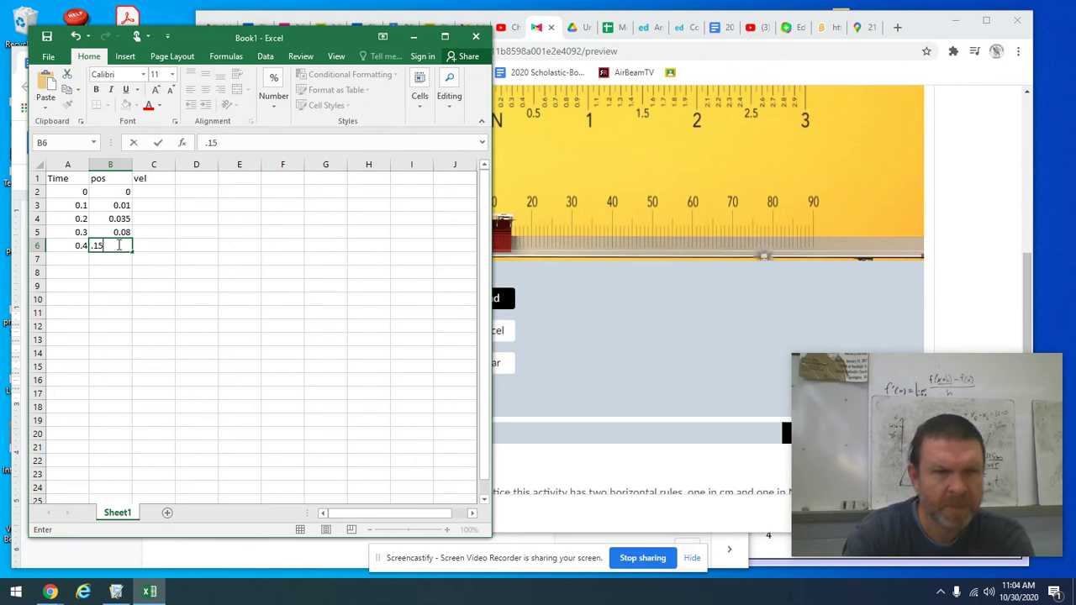
pyautogui.click(276, 339)
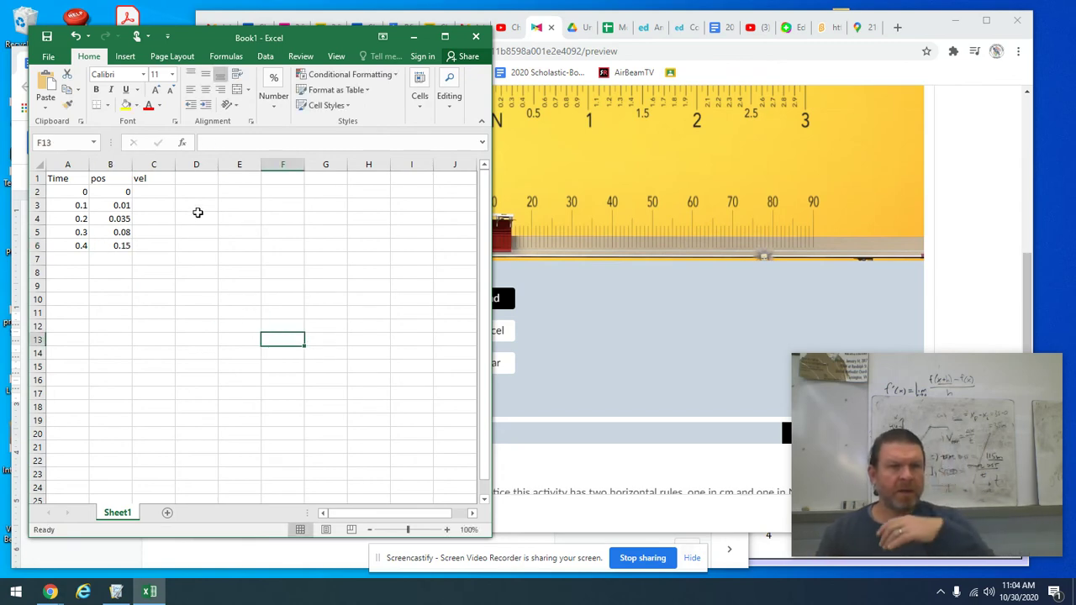
# - Enter the velocity formula =(B4-B2)/.2 in cell C3
pyautogui.click(151, 205)
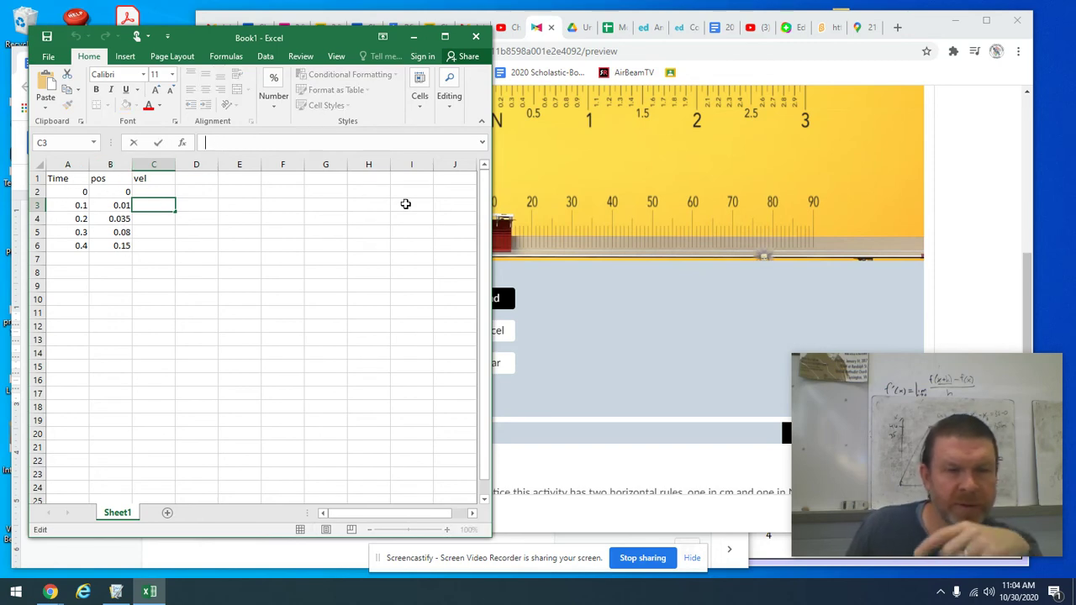
pyautogui.write('=')
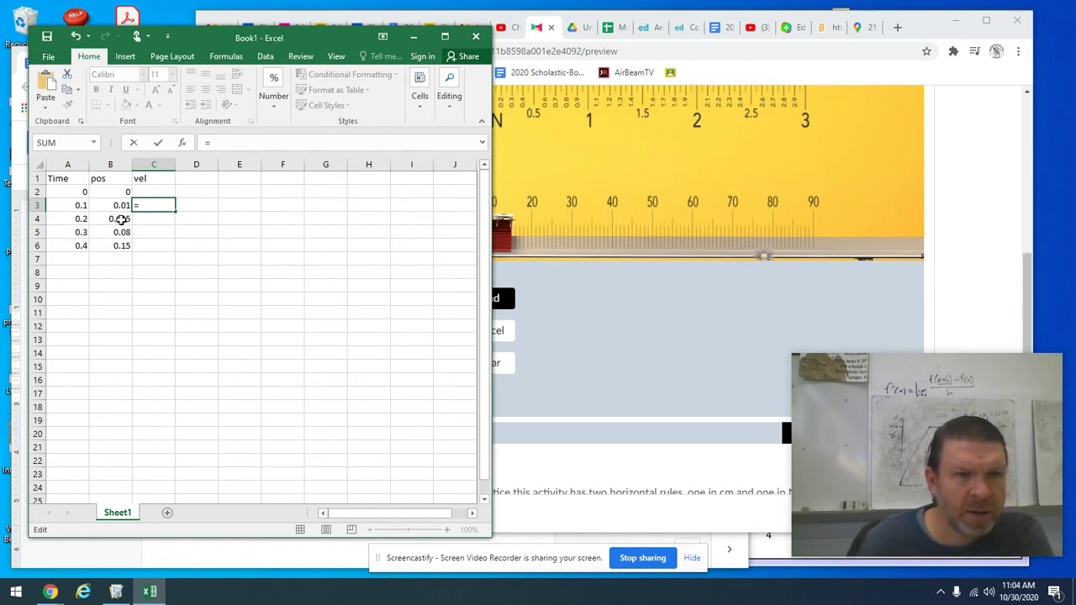
pyautogui.write('(')
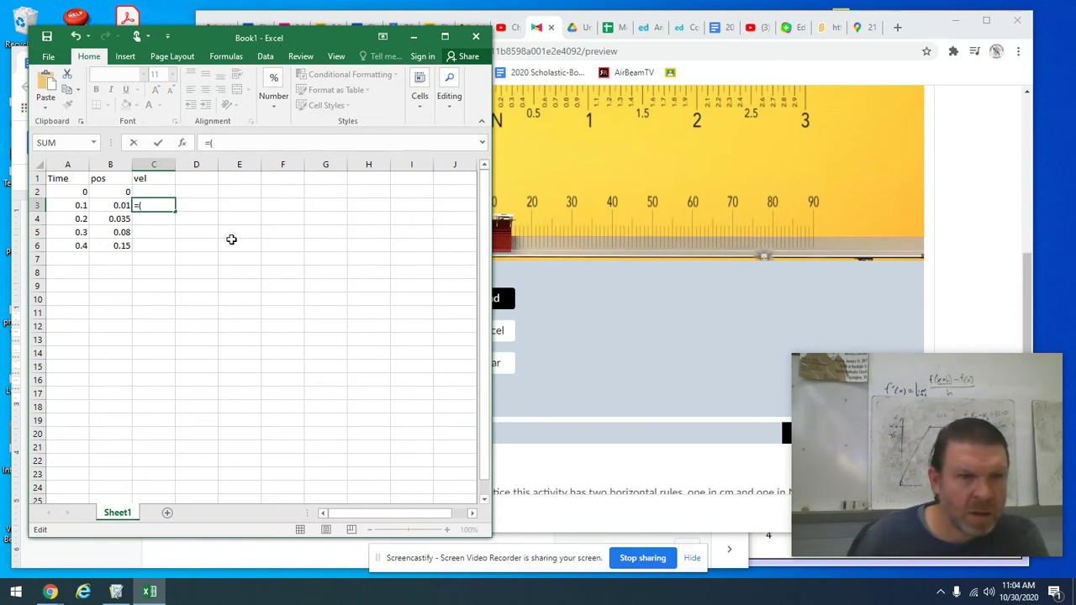
pyautogui.click(119, 218)
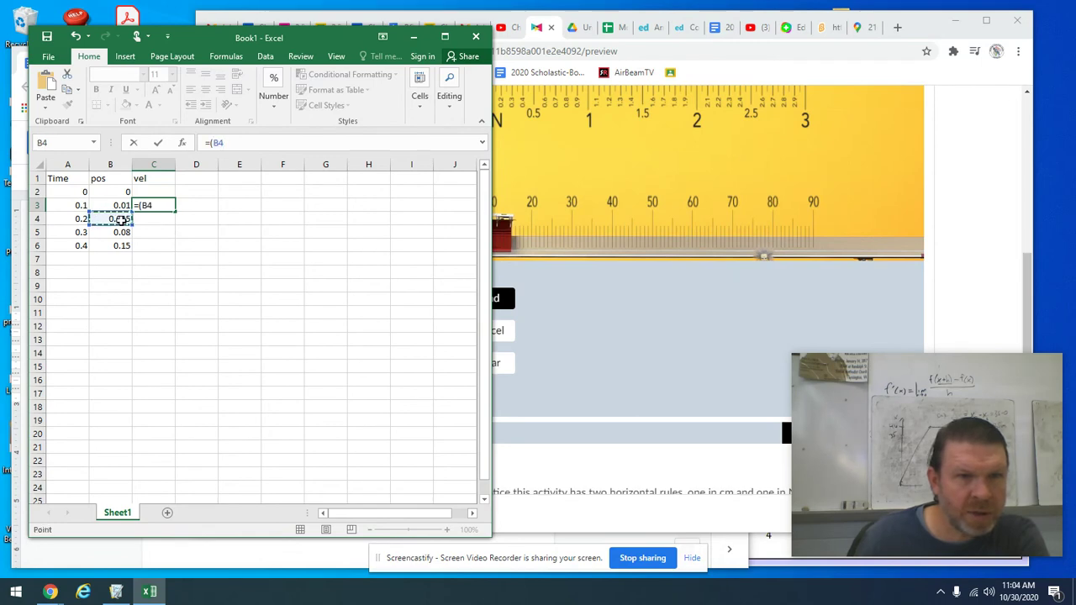
pyautogui.write('-')
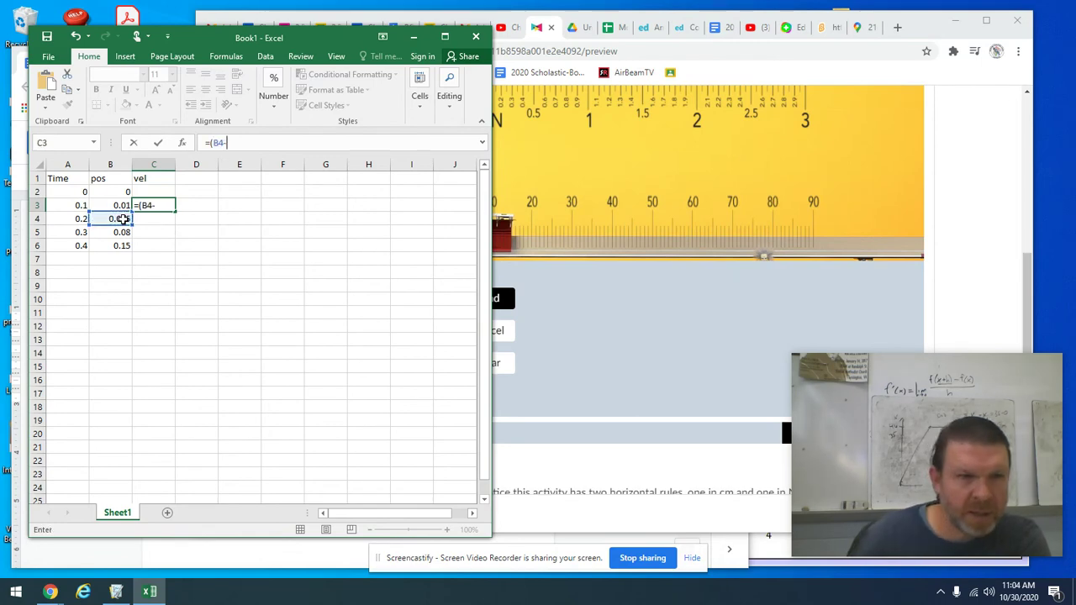
pyautogui.click(117, 192)
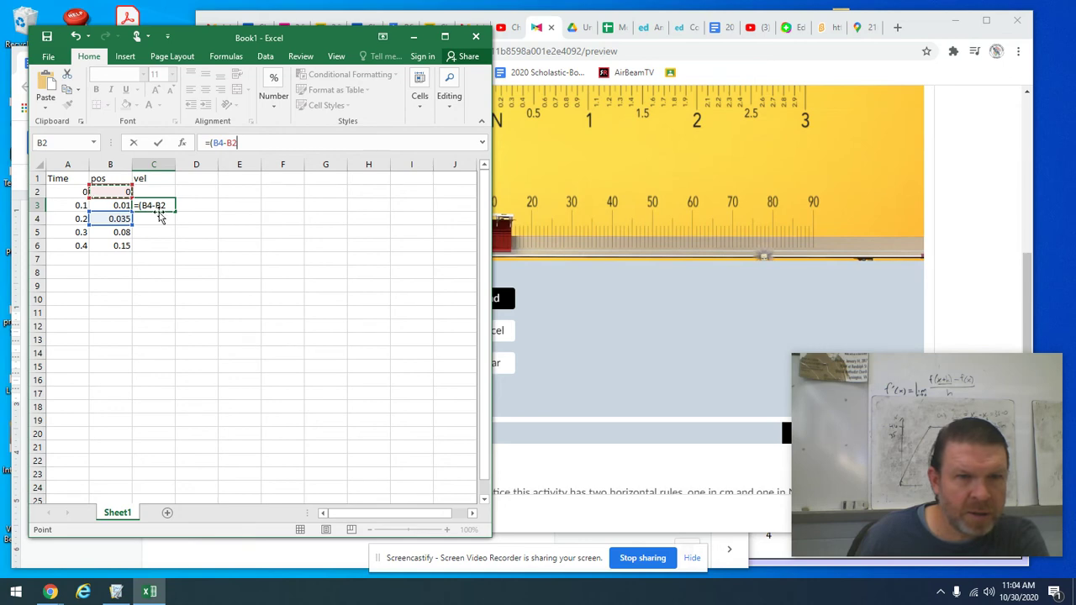
pyautogui.write(')/')
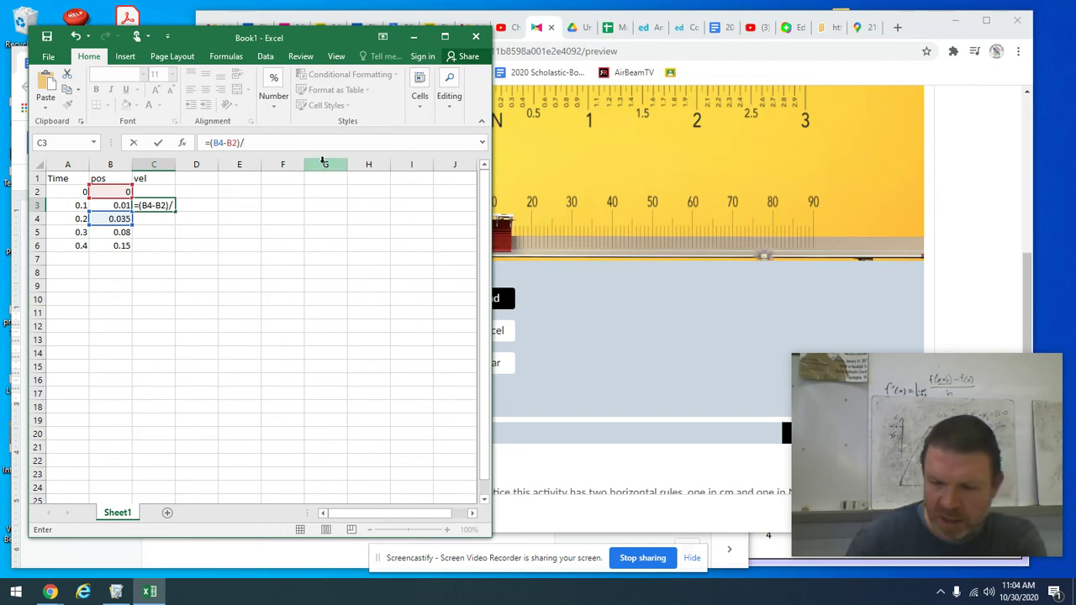
pyautogui.write('.2')
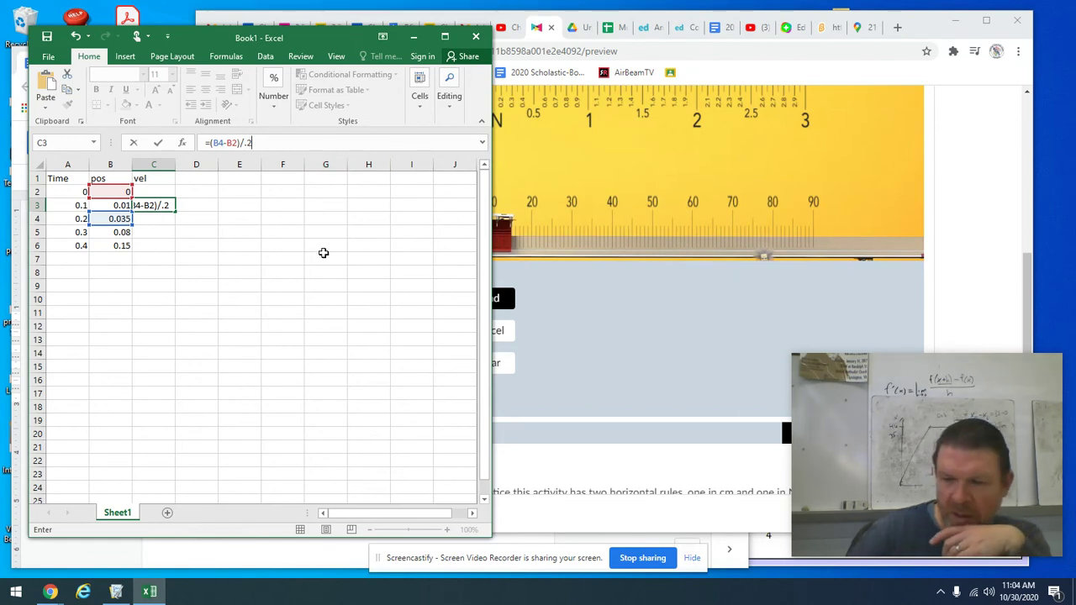
pyautogui.press('Return')
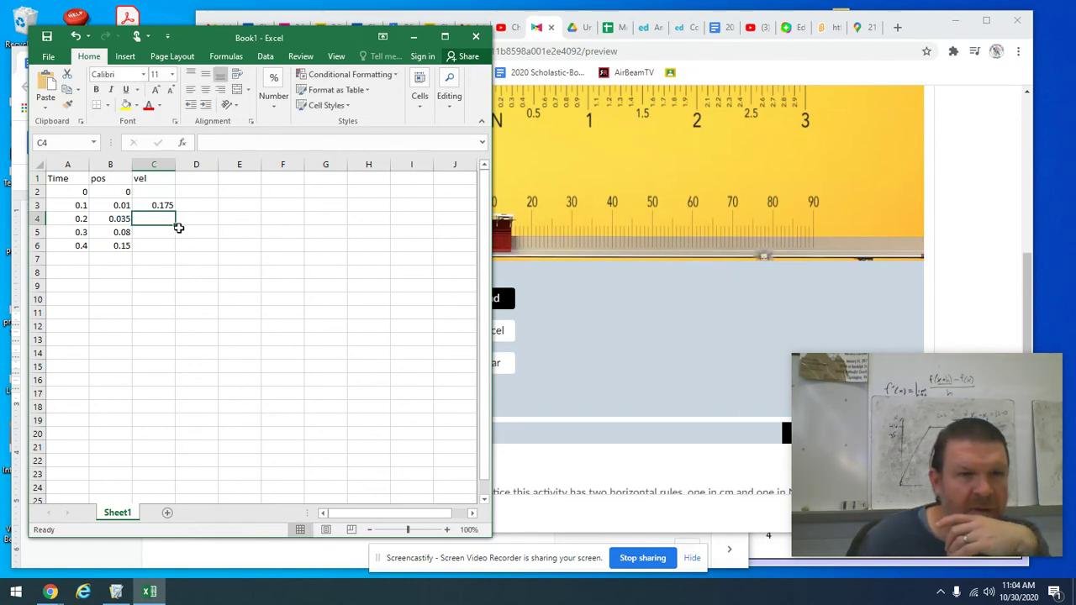
# - Fill the velocity formula down to C5 and enter 0 in C2 for time 0
pyautogui.click(149, 205)
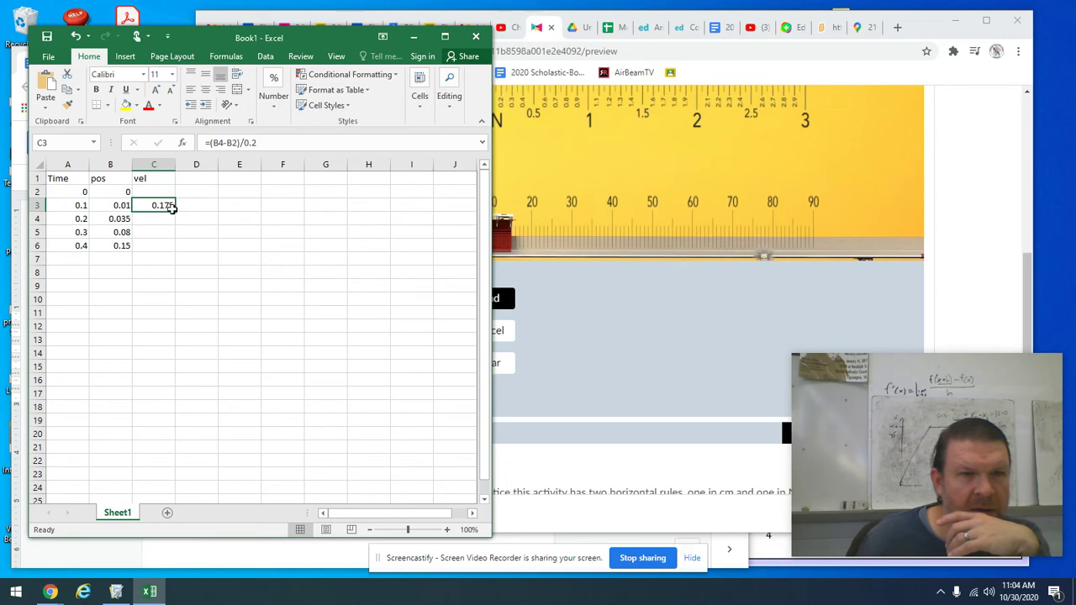
pyautogui.moveTo(176, 212); pyautogui.dragTo(177, 236)
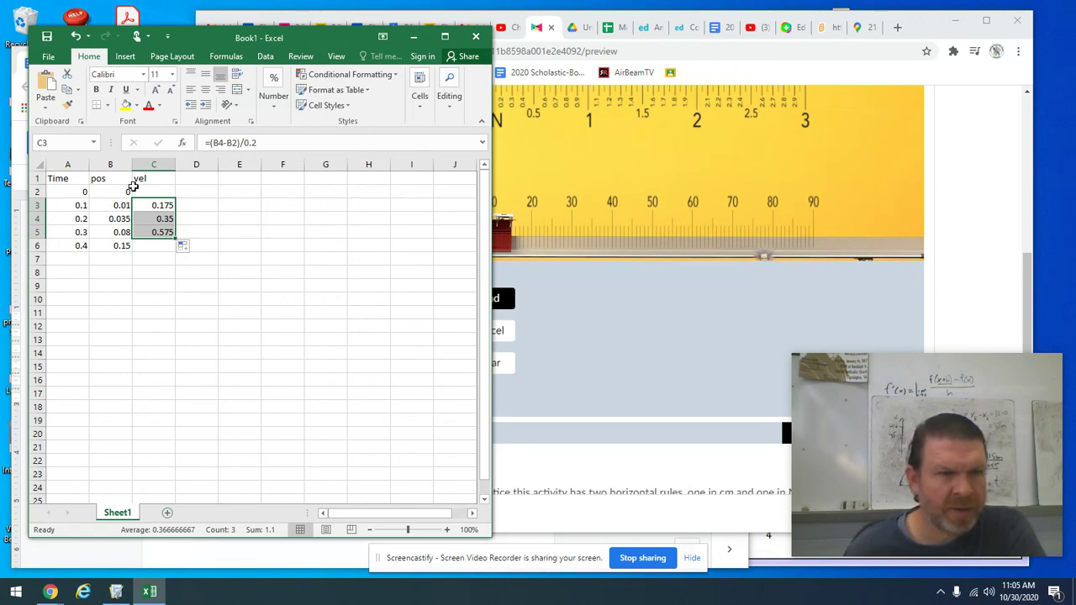
pyautogui.click(160, 192)
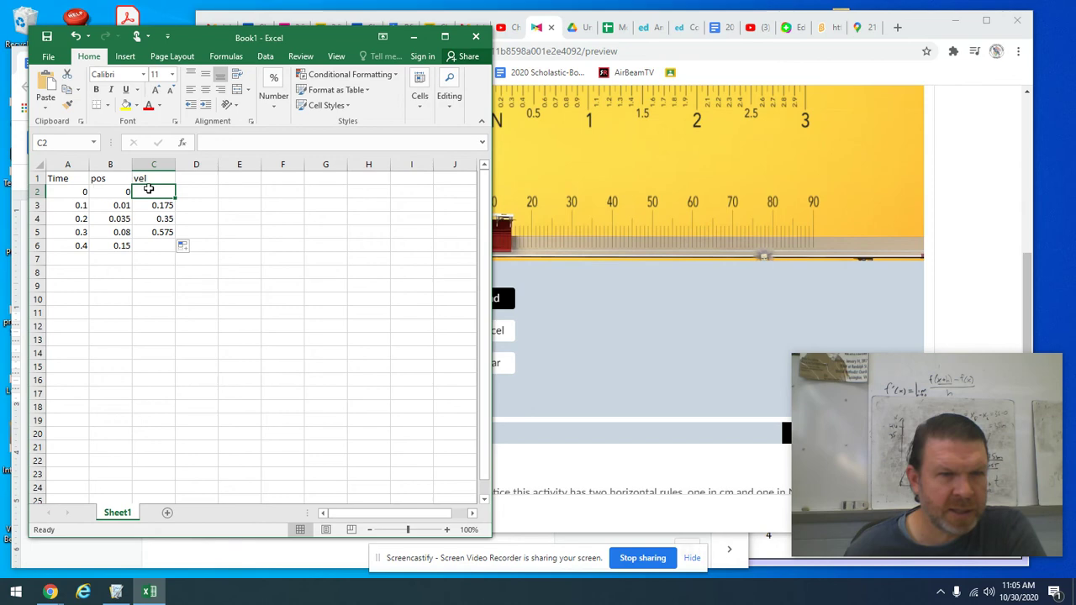
pyautogui.write('0')
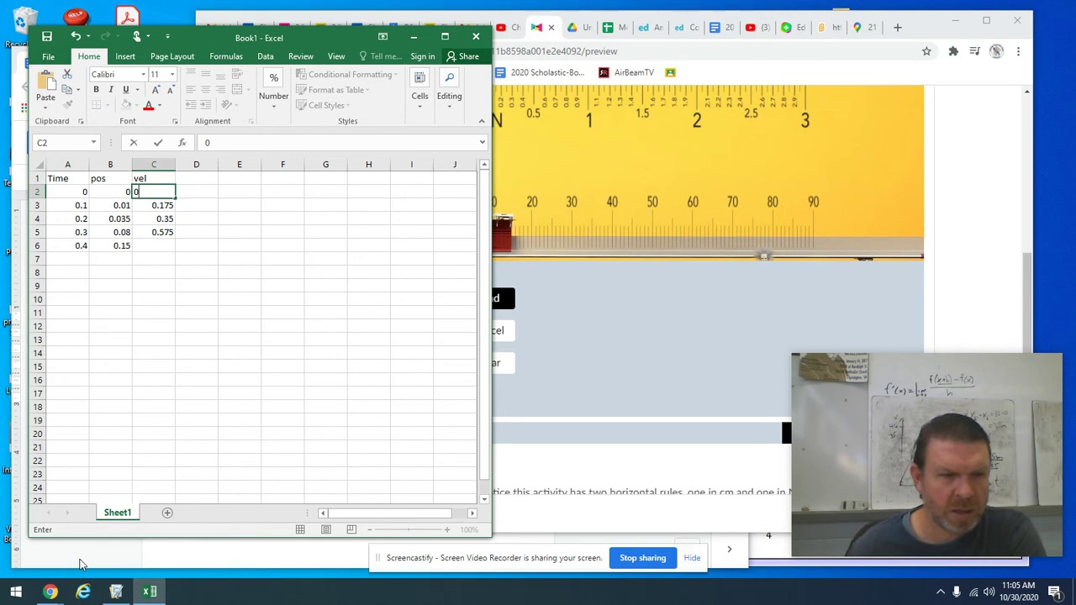
pyautogui.moveTo(118, 593)
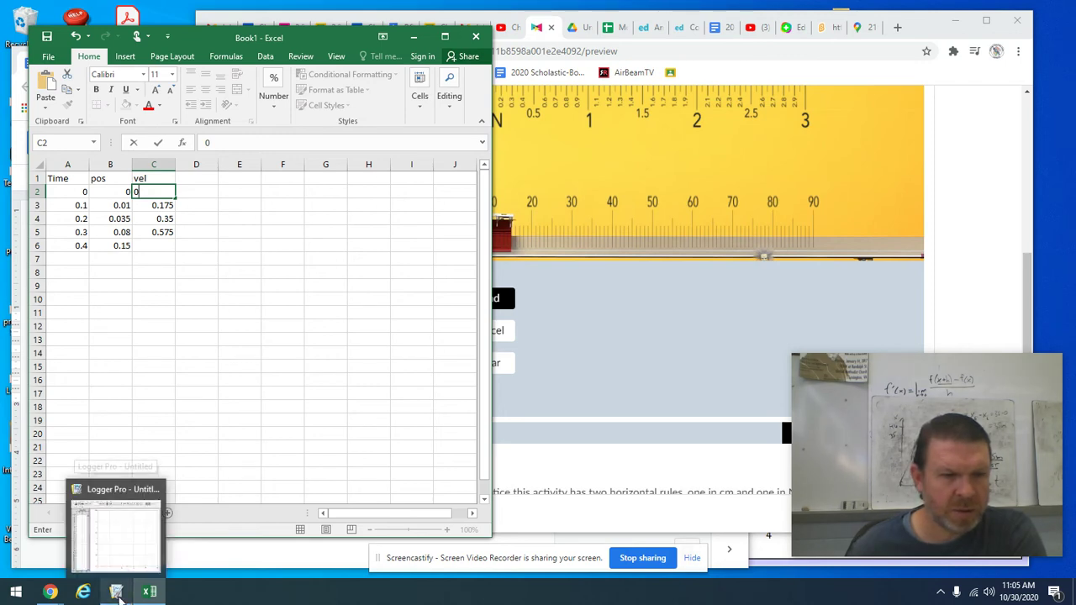
pyautogui.click(107, 530)
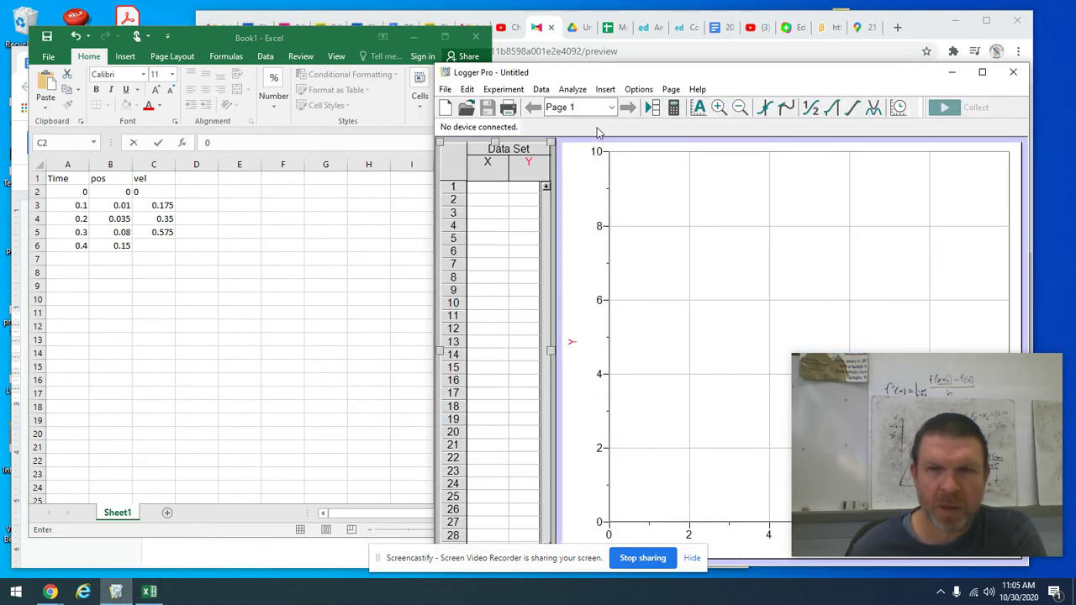
# - Name the first column Time (short name ts), auto-generating values from 0 to 1 in 0.1 steps
pyautogui.moveTo(697, 74); pyautogui.dragTo(535, 82)
pyautogui.doubleClick(328, 172)
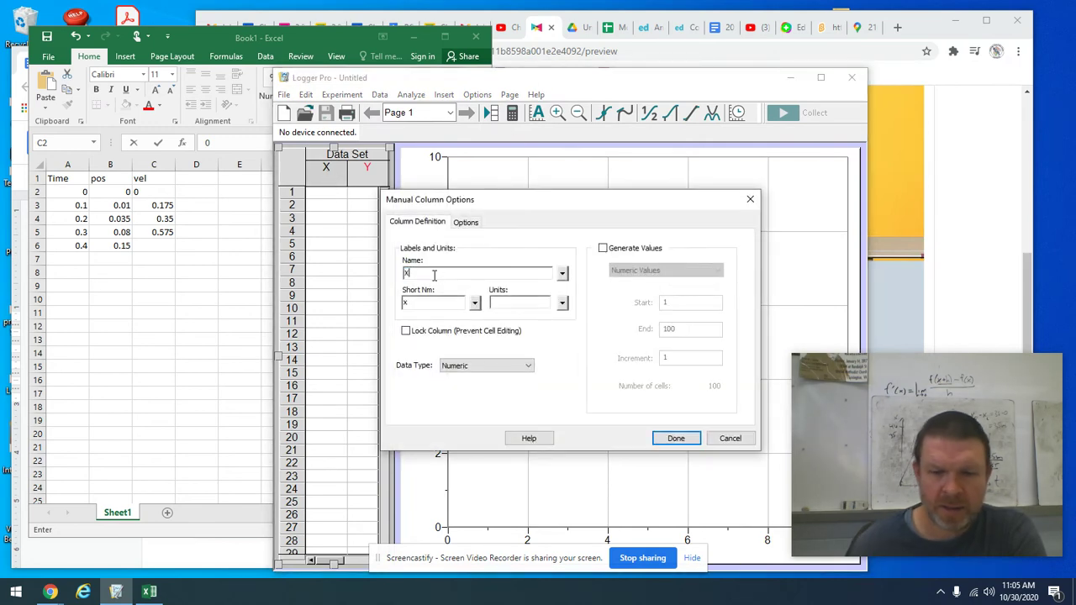
pyautogui.press('BackSpace')
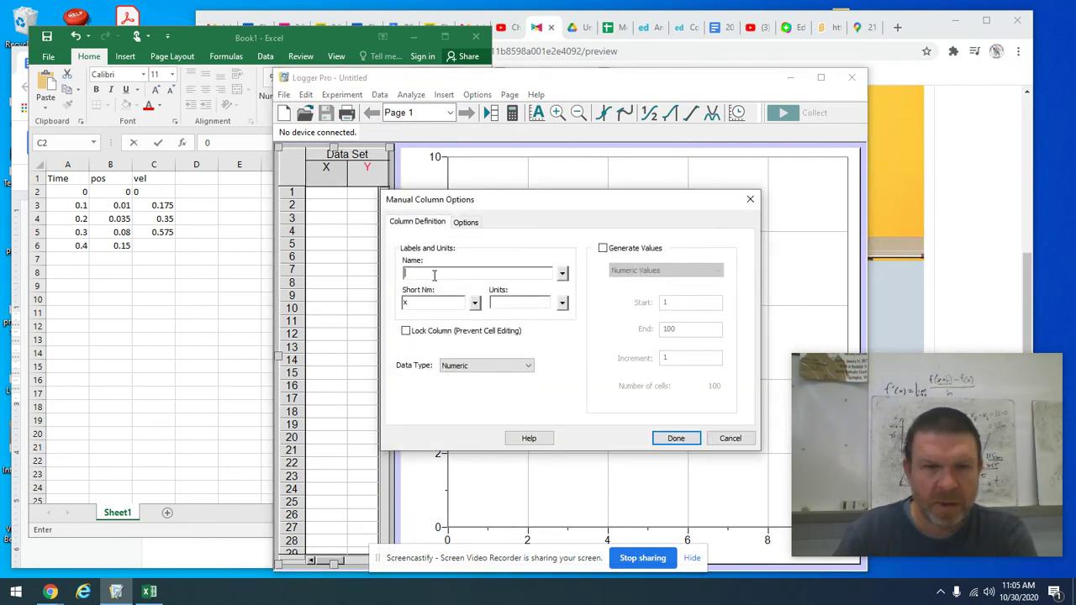
pyautogui.write('Time')
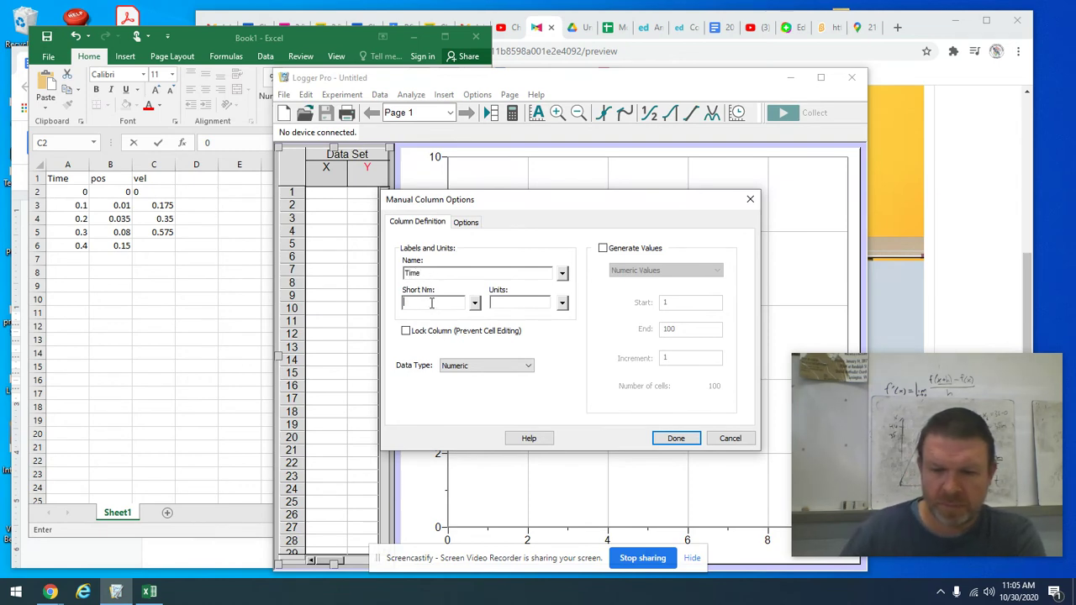
pyautogui.write('t')
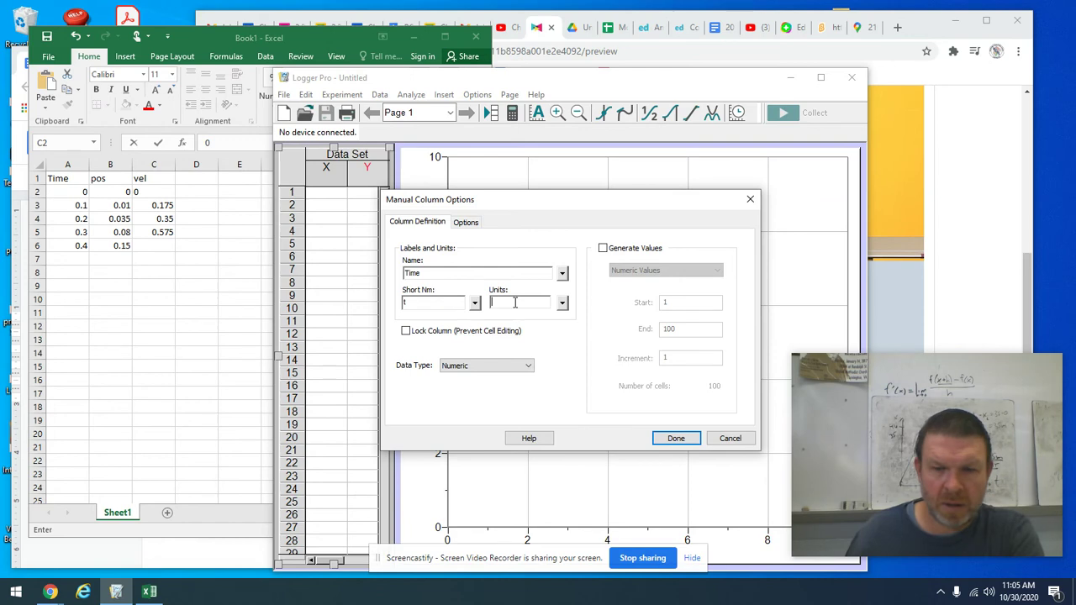
pyautogui.write('s')
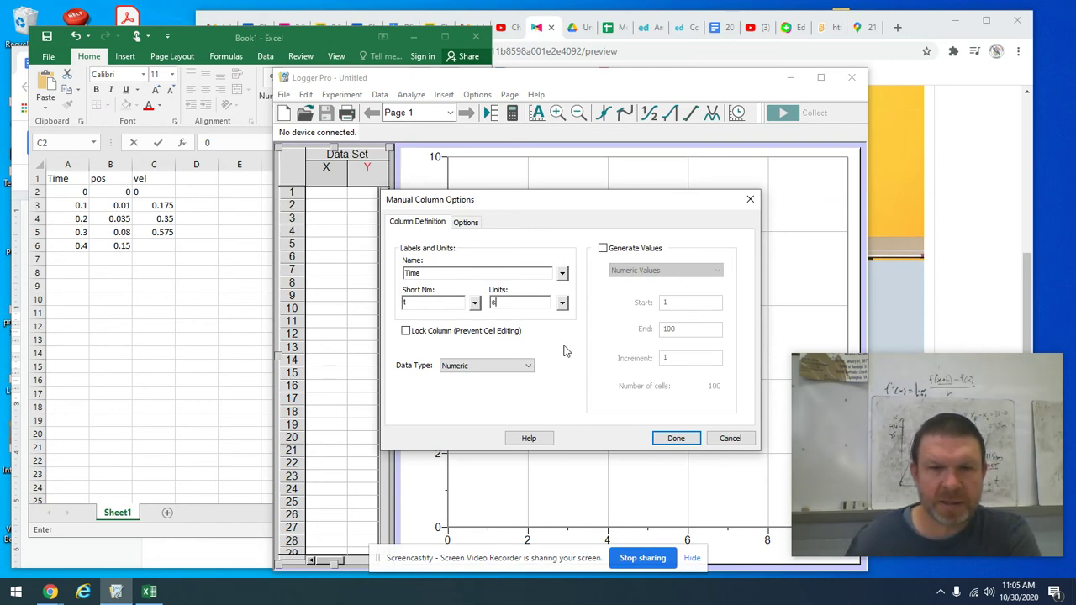
pyautogui.click(603, 250)
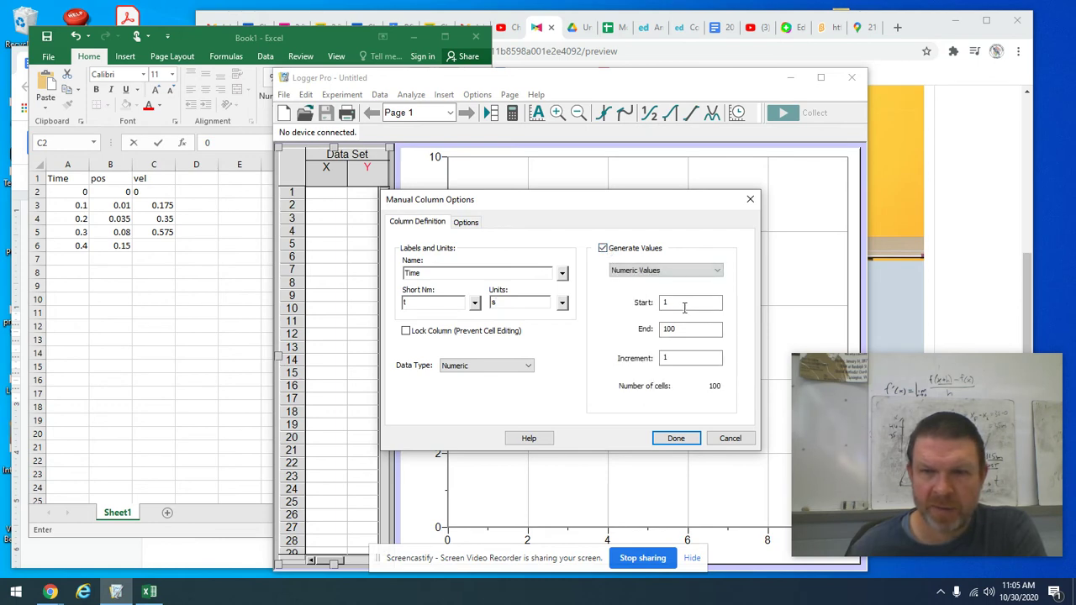
pyautogui.moveTo(683, 304); pyautogui.dragTo(636, 308)
pyautogui.write('0')
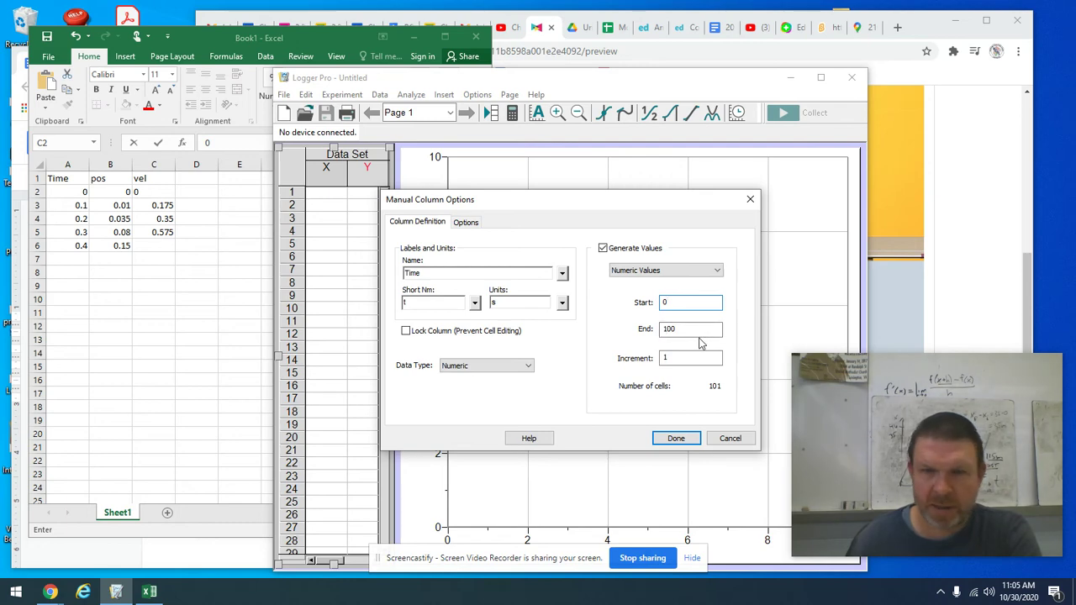
pyautogui.moveTo(705, 330); pyautogui.dragTo(647, 330)
pyautogui.write('1')
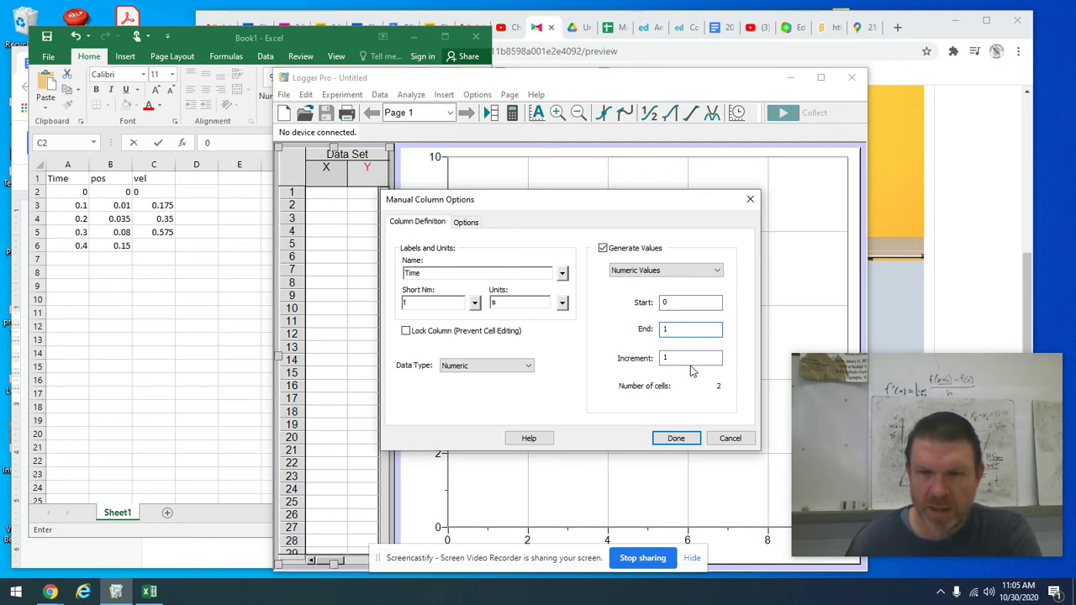
pyautogui.moveTo(691, 360); pyautogui.dragTo(638, 363)
pyautogui.write('.1')
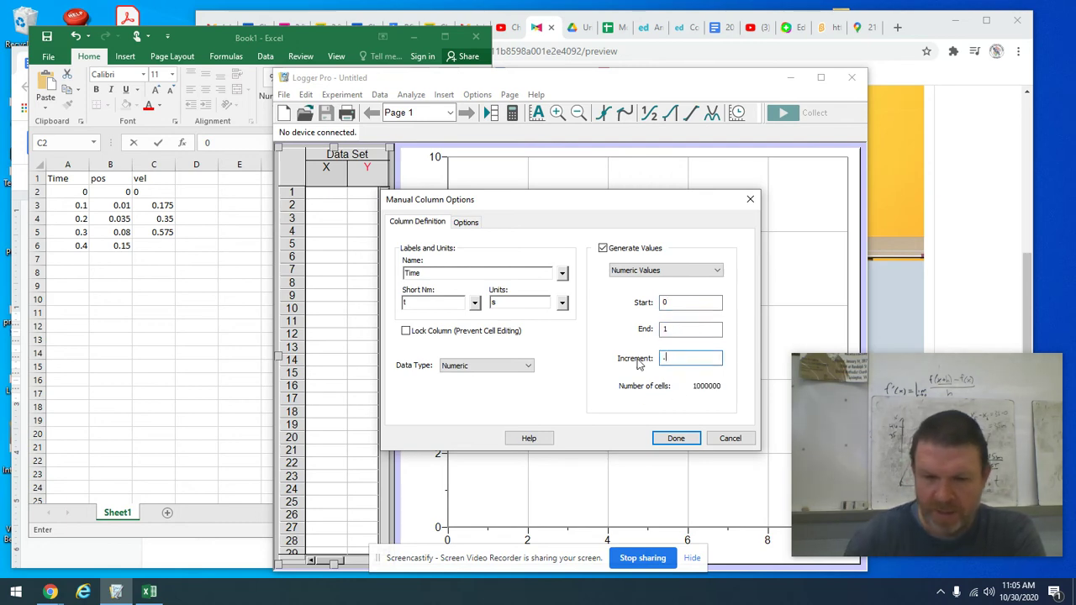
pyautogui.click(676, 438)
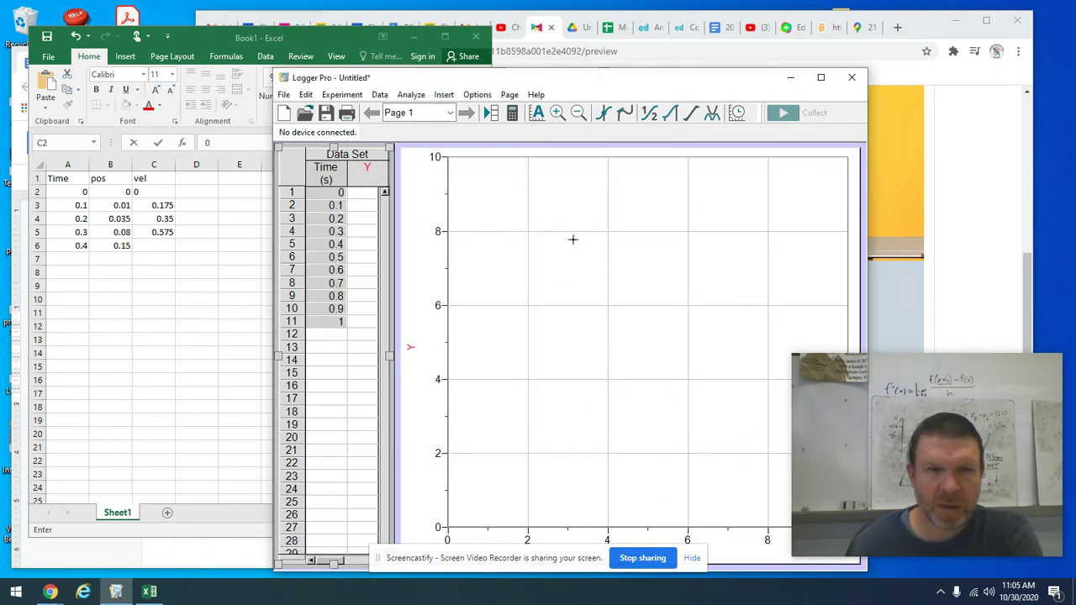
# - Name the second column velocity, short name v, with units m/s
pyautogui.doubleClick(368, 169)
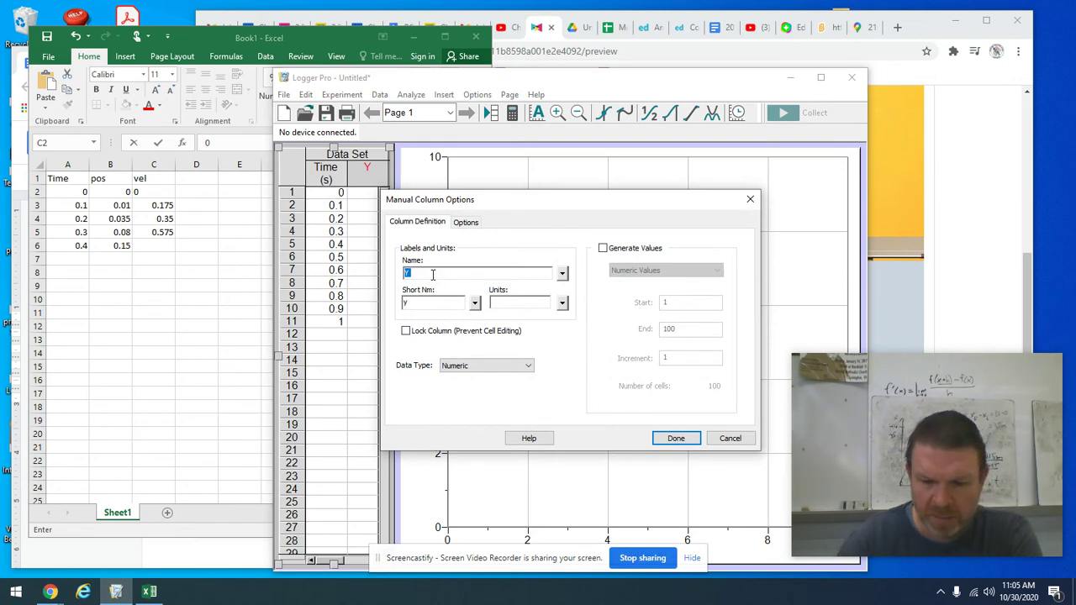
pyautogui.write('vel')
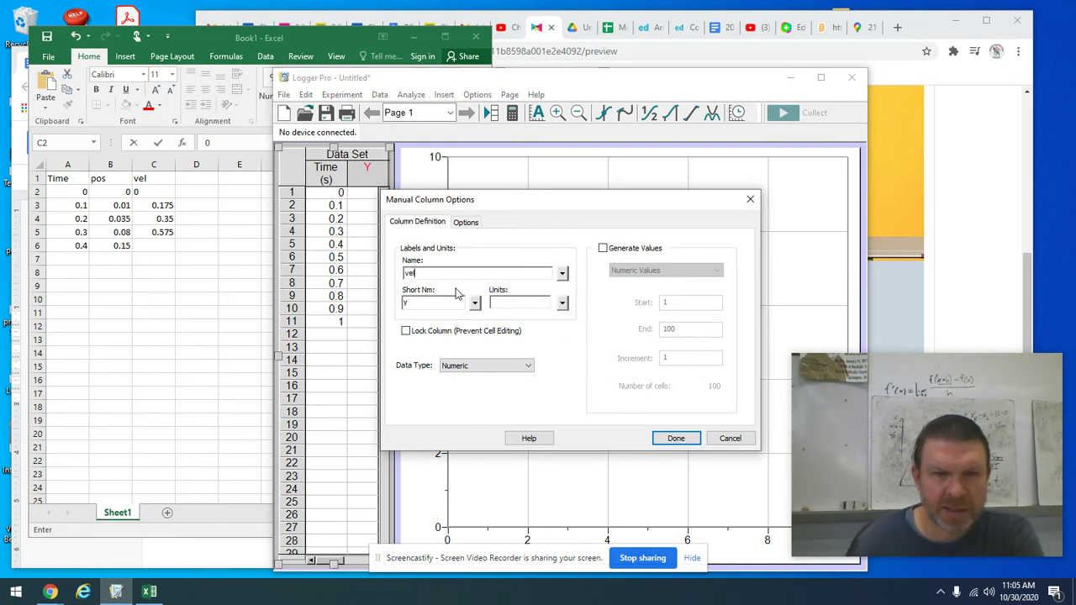
pyautogui.write('ocity')
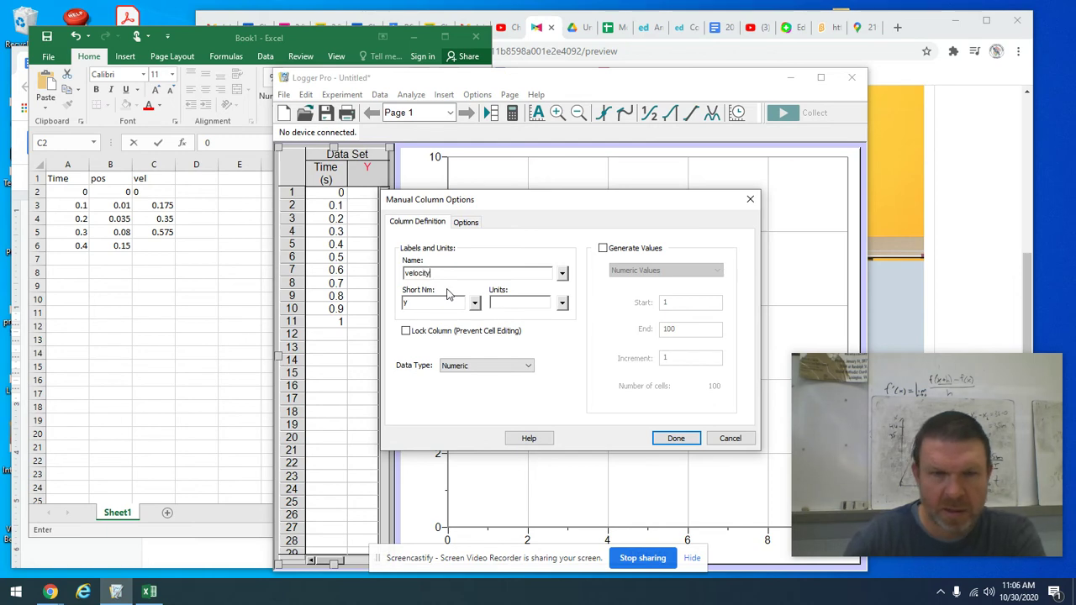
pyautogui.moveTo(413, 304); pyautogui.dragTo(396, 303)
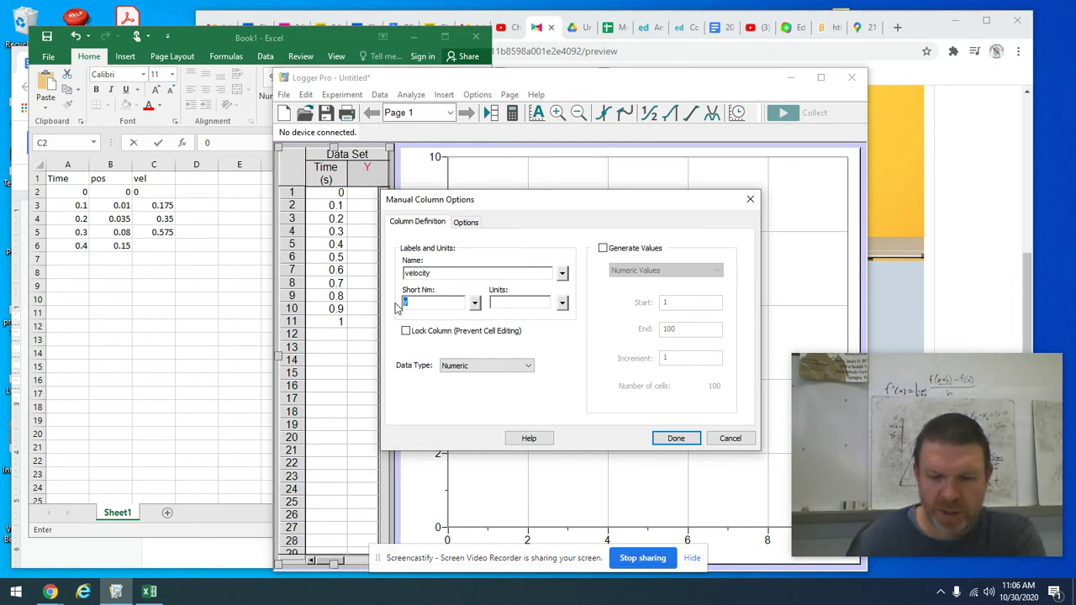
pyautogui.write('v')
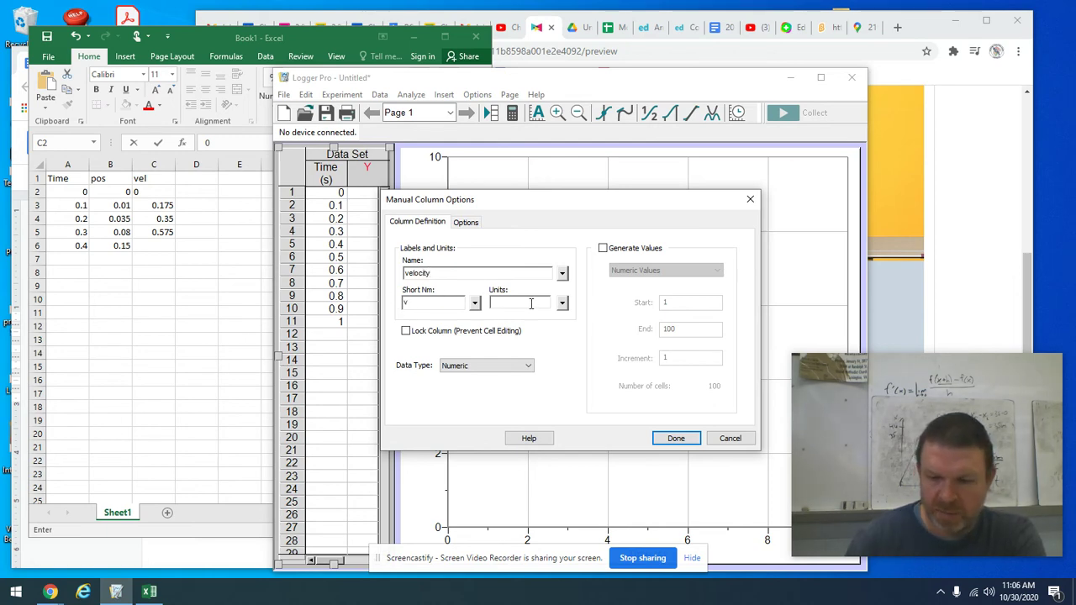
pyautogui.click(530, 304)
pyautogui.write('m/s')
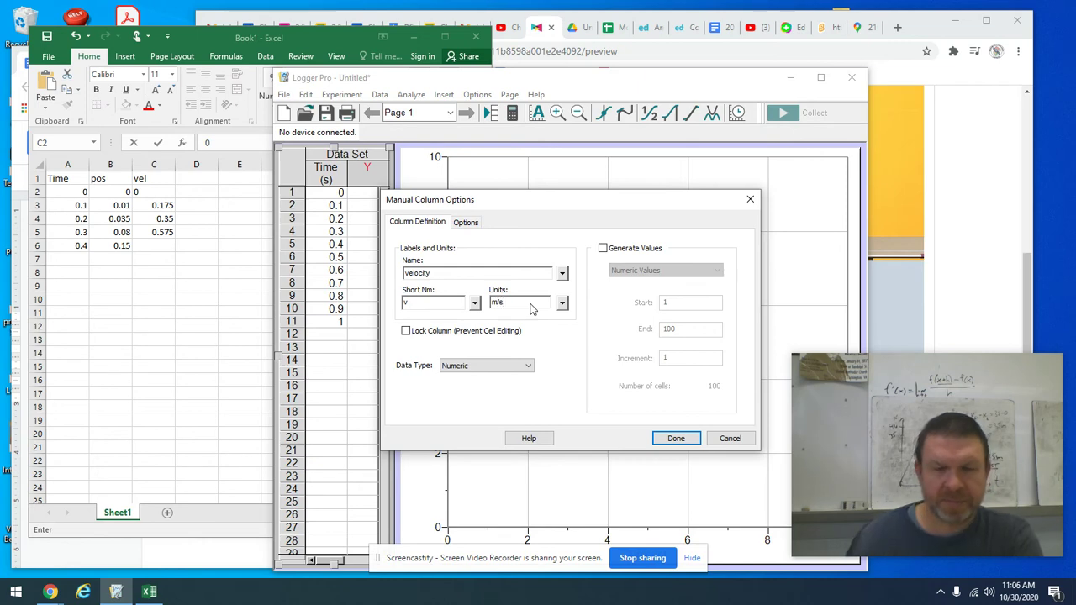
pyautogui.click(676, 439)
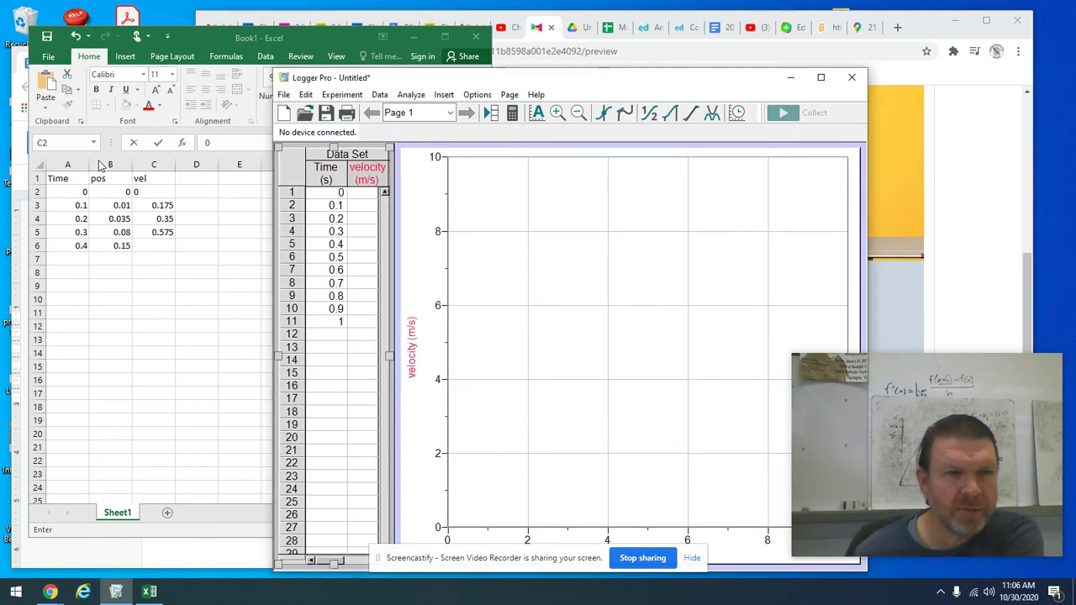
# - Copy Excel's C2:C5 velocities (0, 0.175, 0.35, 0.575) and paste them into Logger Pro's velocity column
pyautogui.click(148, 192)
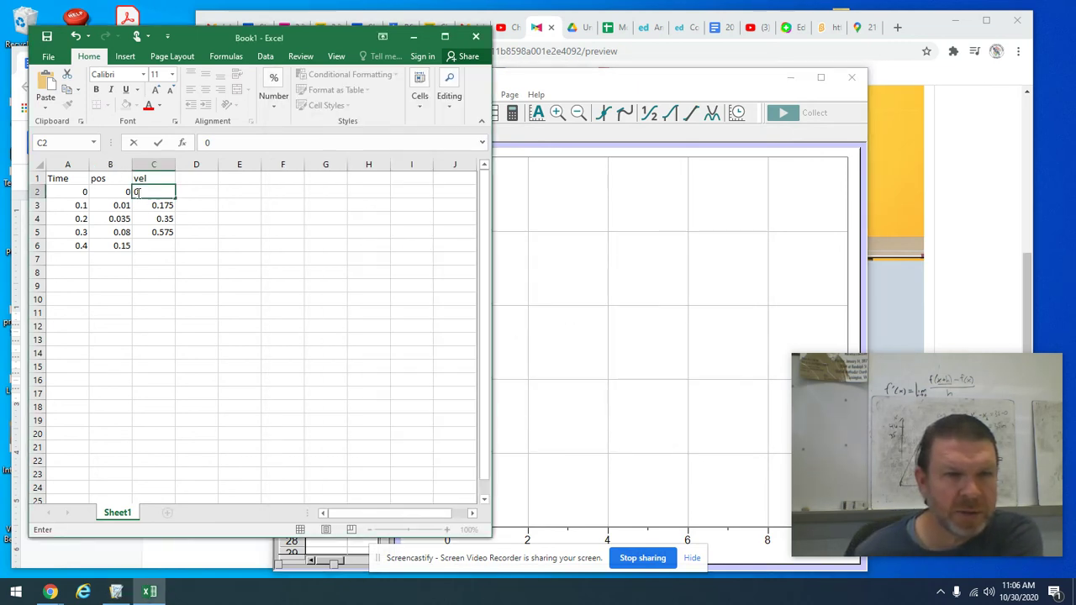
pyautogui.click(144, 192)
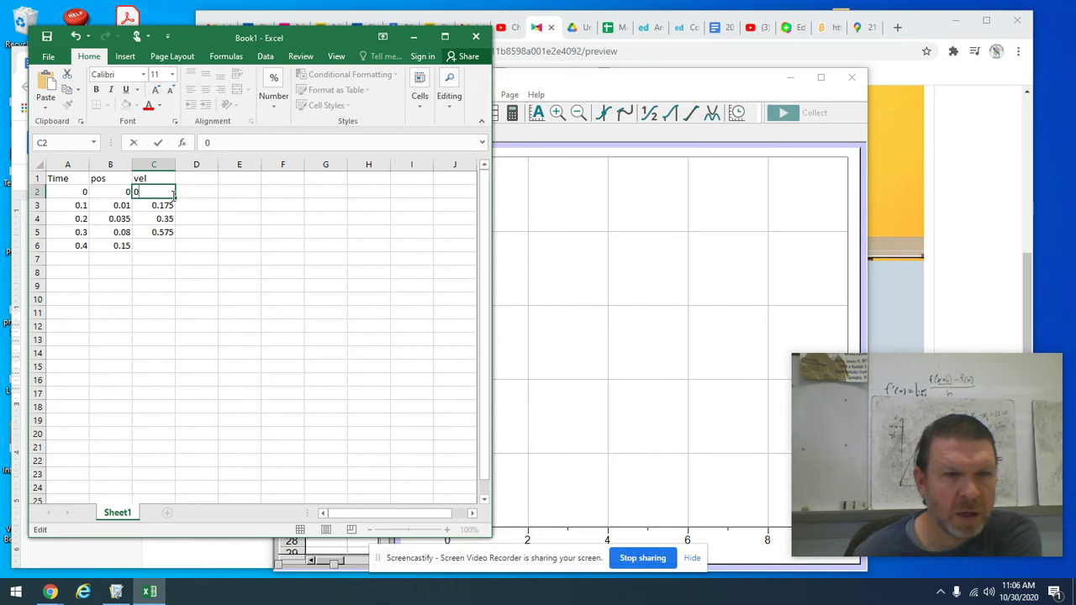
pyautogui.moveTo(176, 196); pyautogui.dragTo(175, 238)
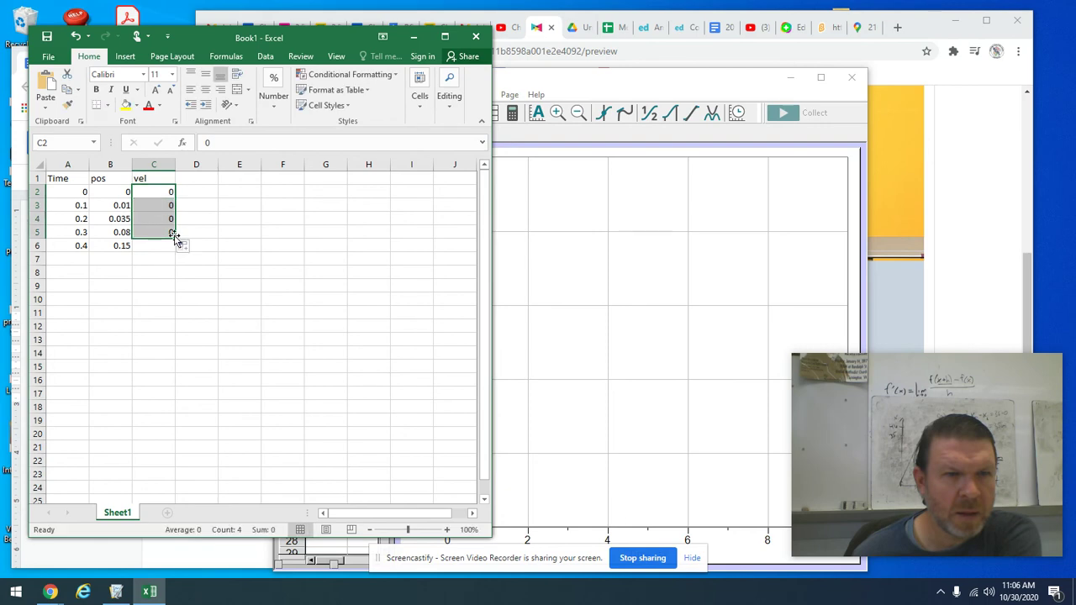
pyautogui.hotkey('ctrl', 'z')
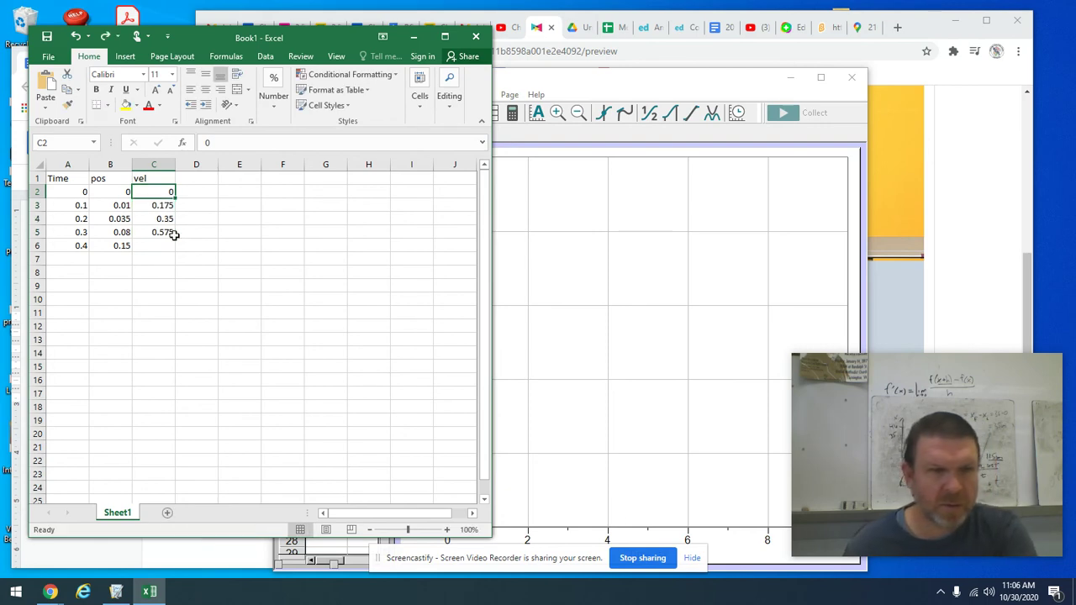
pyautogui.moveTo(142, 190); pyautogui.dragTo(154, 230)
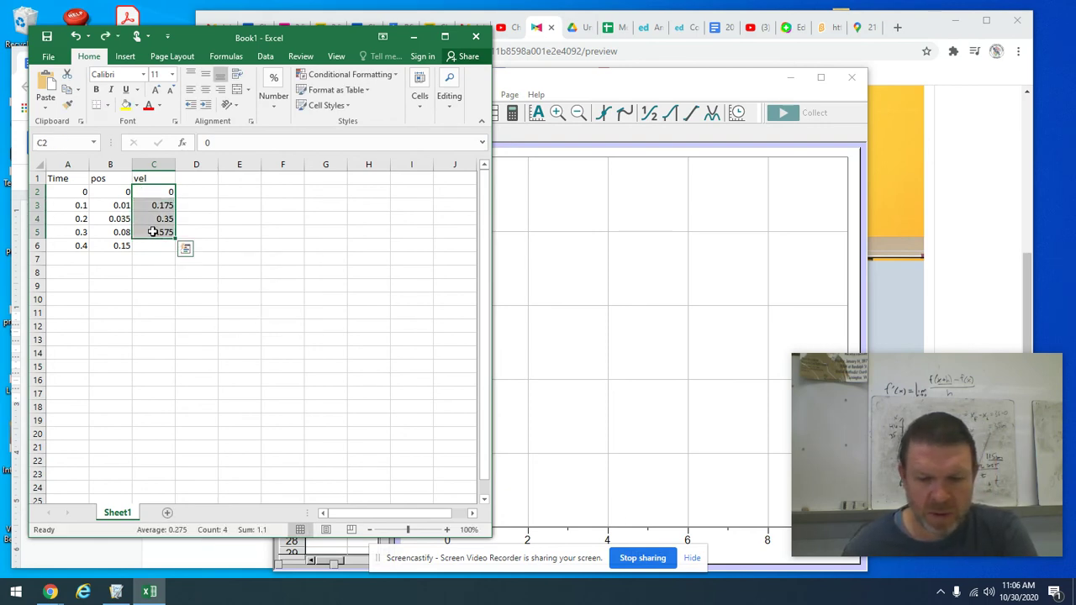
pyautogui.hotkey('ctrl', 'c')
pyautogui.click(620, 314)
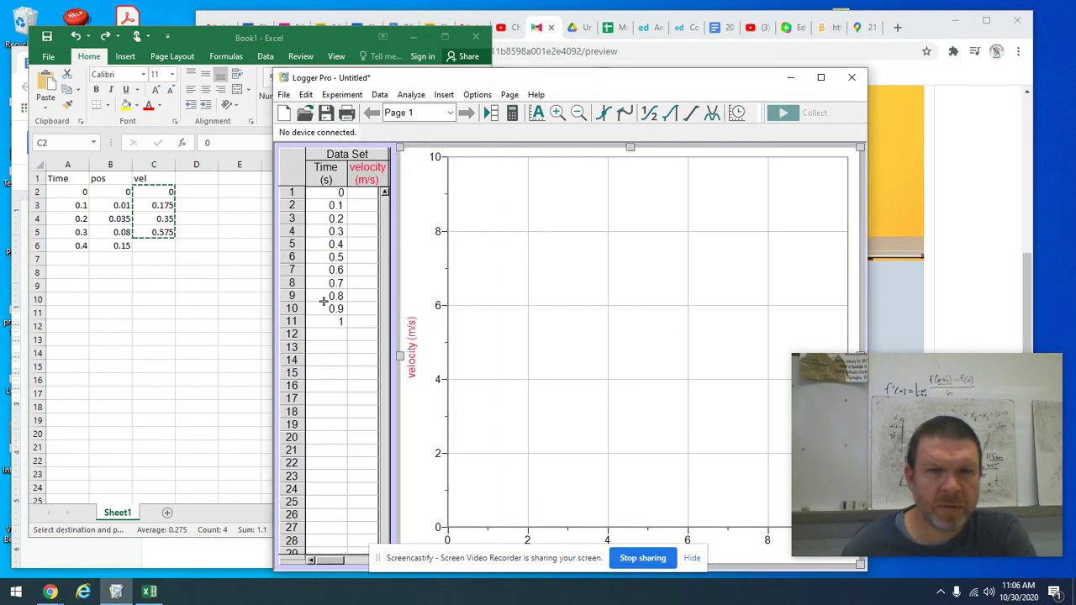
pyautogui.click(362, 193)
pyautogui.hotkey('ctrl', 'v')
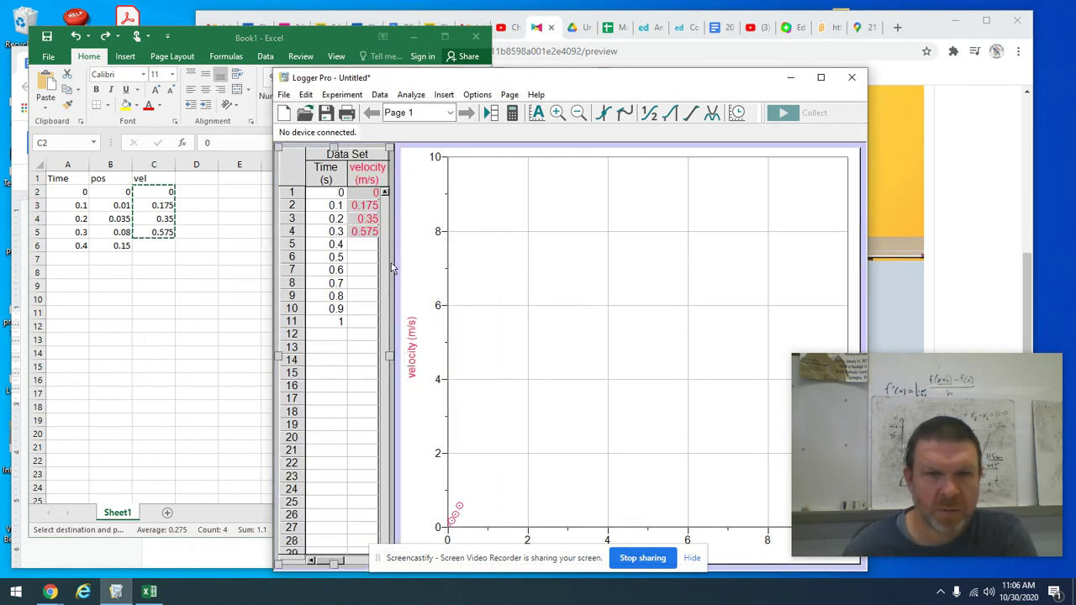
pyautogui.click(509, 421)
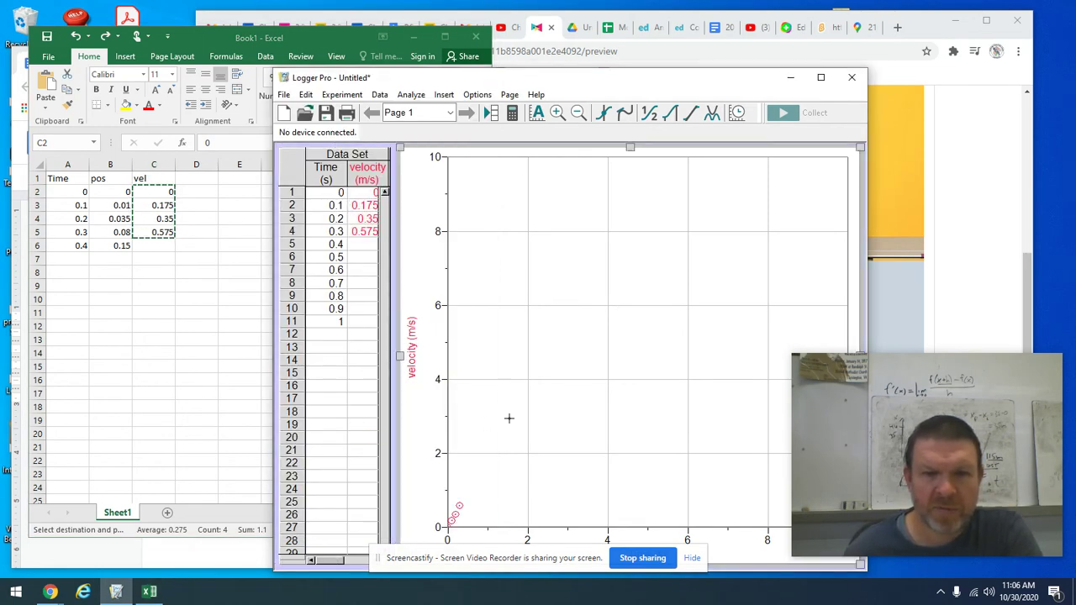
# - Autoscale the graph from 0 and apply a linear fit, giving slope 1.900 m/s/s
pyautogui.rightClick(560, 399)
pyautogui.moveTo(646, 473)
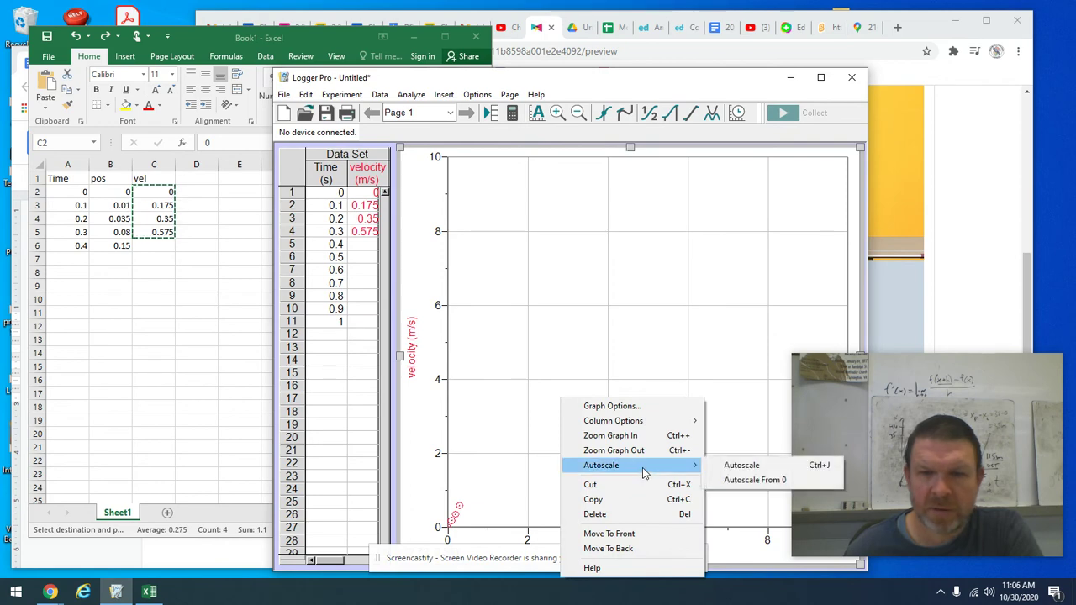
pyautogui.click(740, 477)
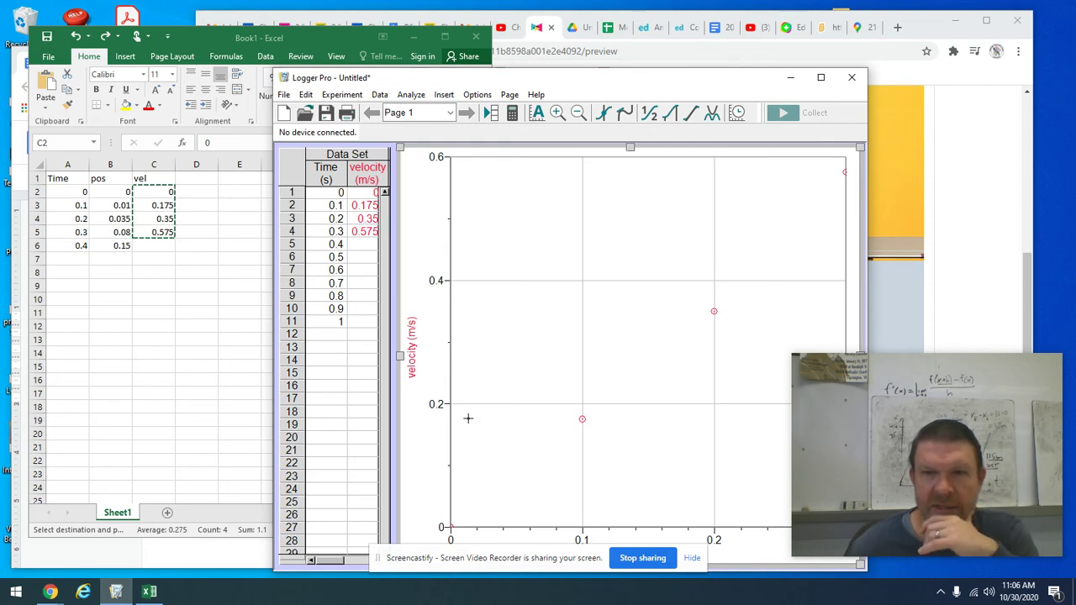
pyautogui.click(691, 116)
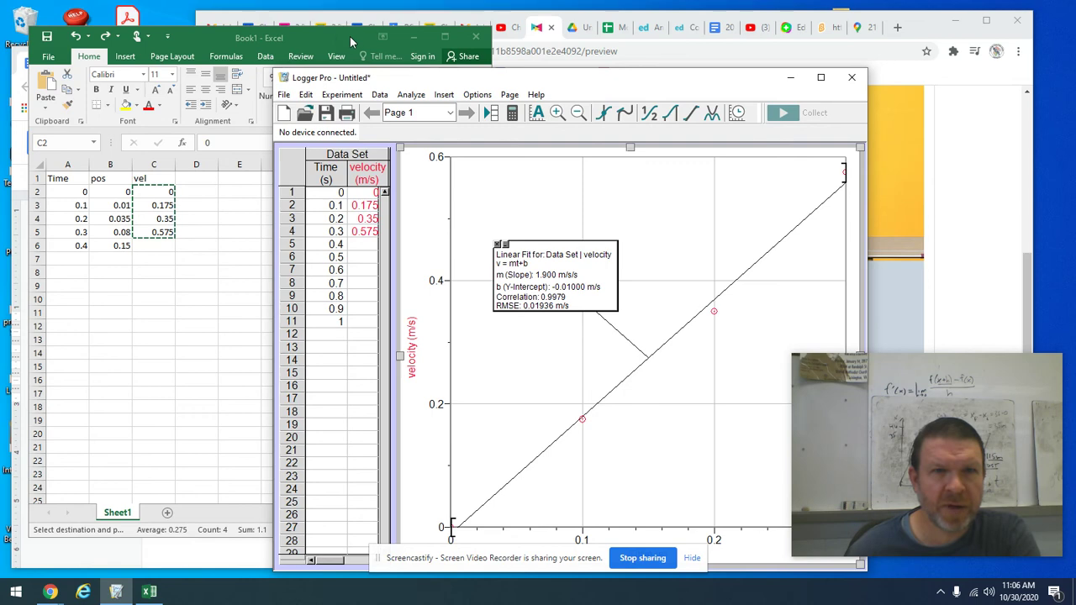
pyautogui.moveTo(350, 36); pyautogui.dragTo(615, 64)
# - Enter 1.9 as the acceleration in the fan setting 3 row of the Google Doc table
pyautogui.click(128, 327)
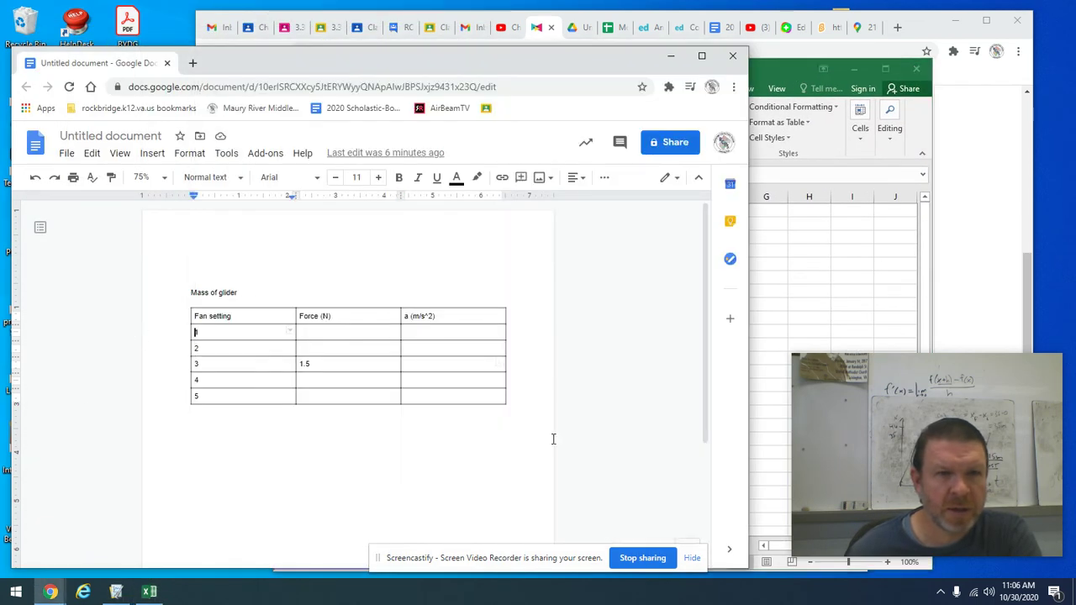
pyautogui.click(448, 366)
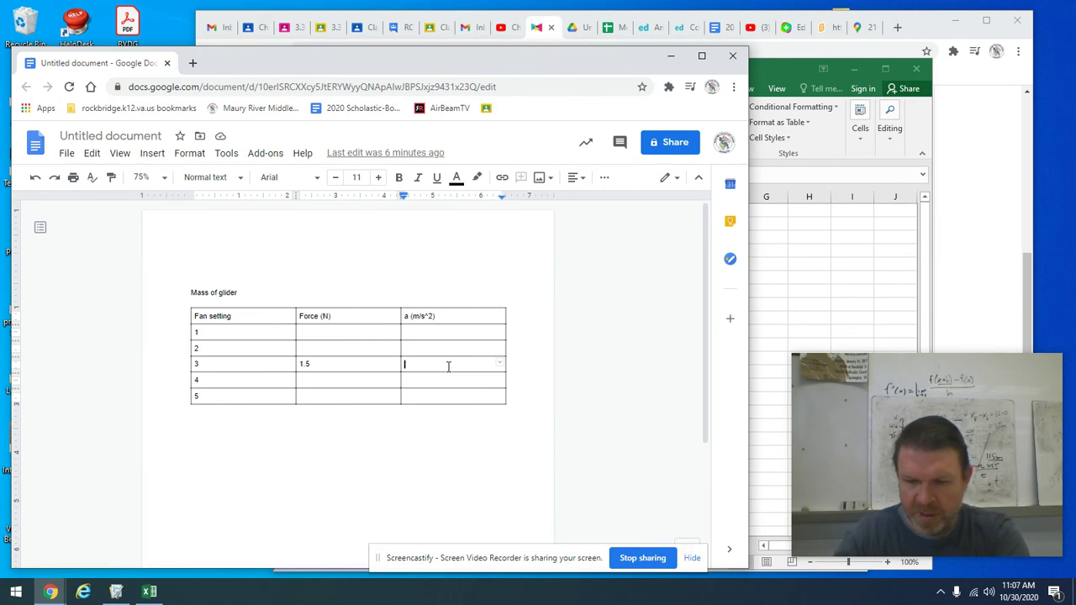
pyautogui.write('1.9')
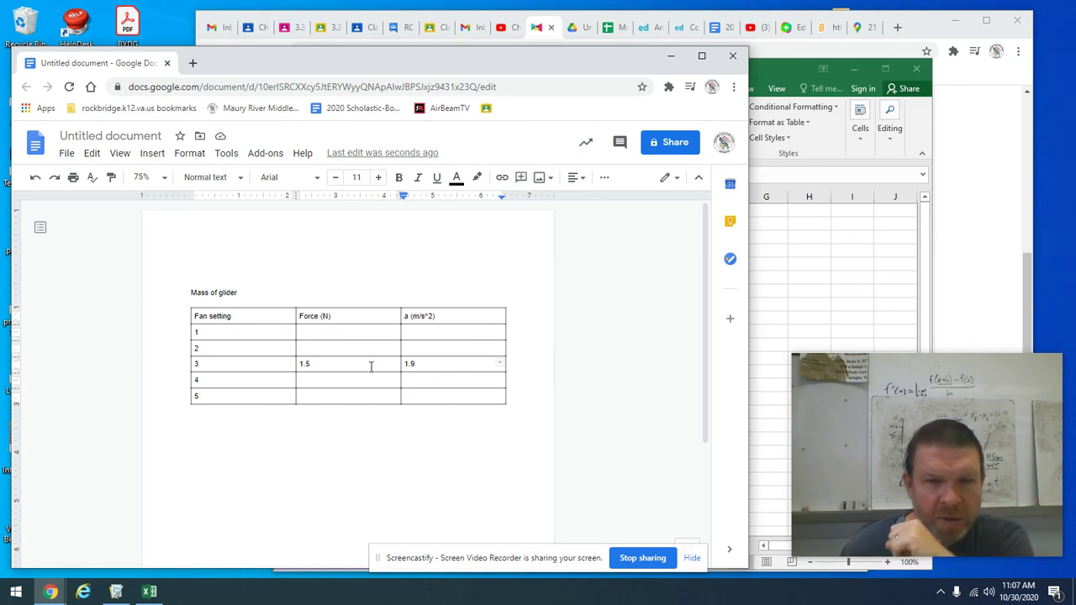
pyautogui.click(322, 334)
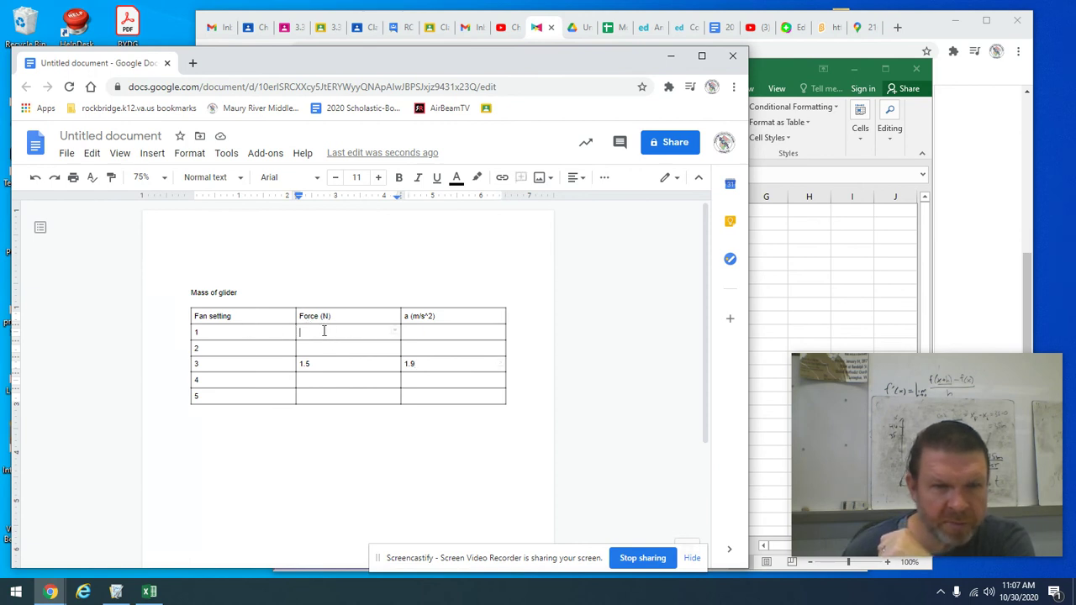
pyautogui.click(419, 333)
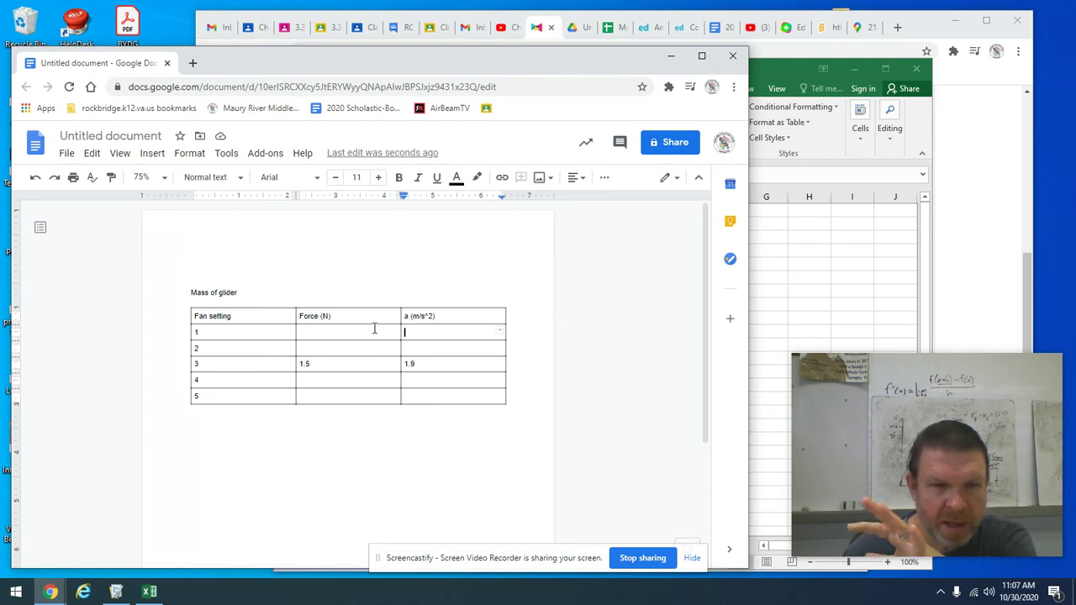
pyautogui.click(216, 462)
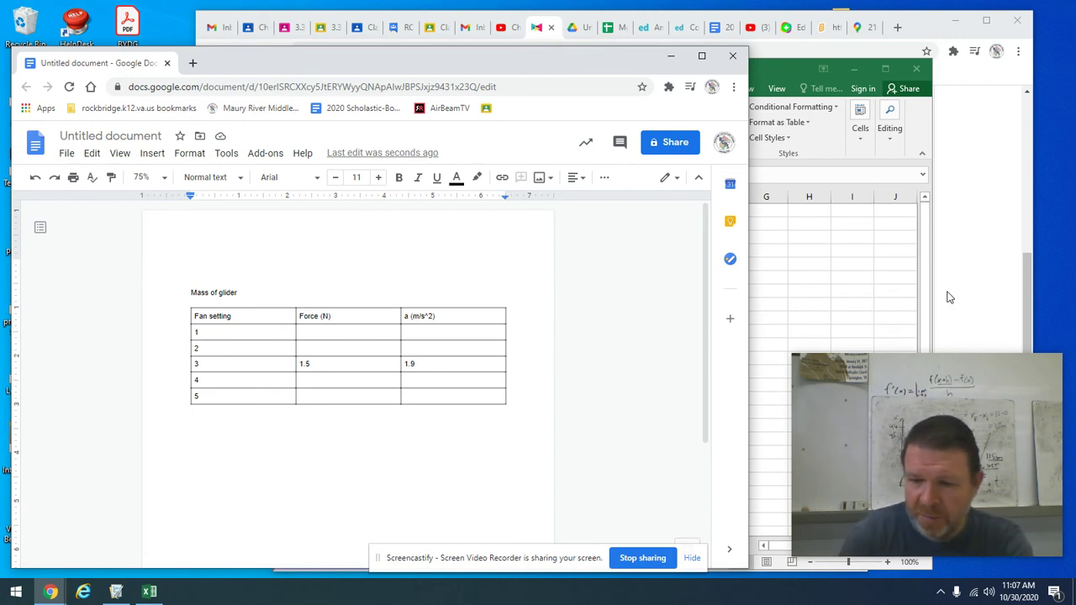
# - Type the note 'Newton = kg * m/s^2' on a new line below the table
pyautogui.press('Return')
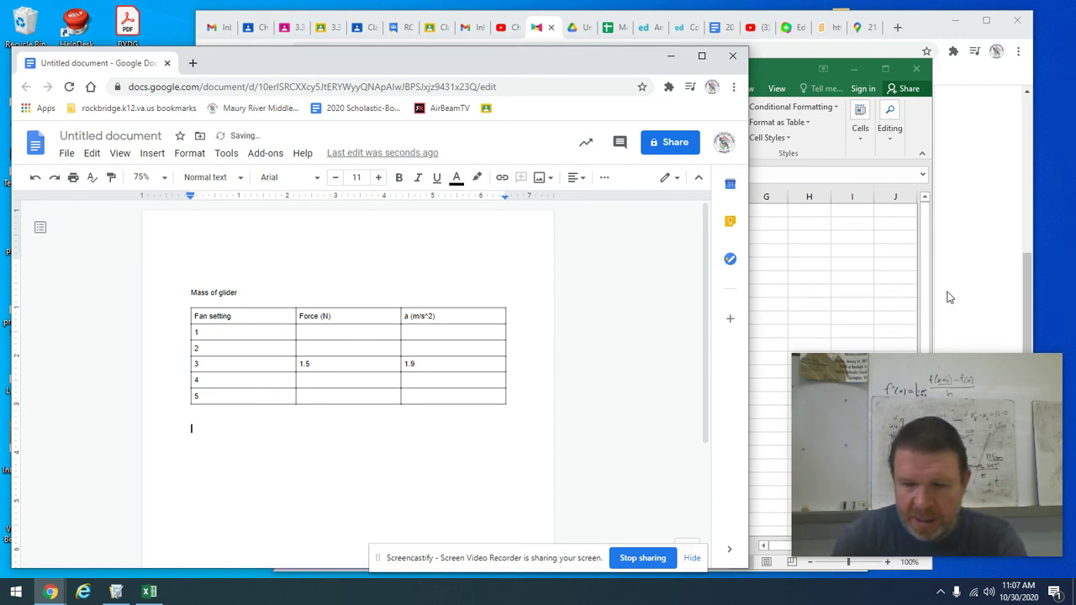
pyautogui.write('Newt')
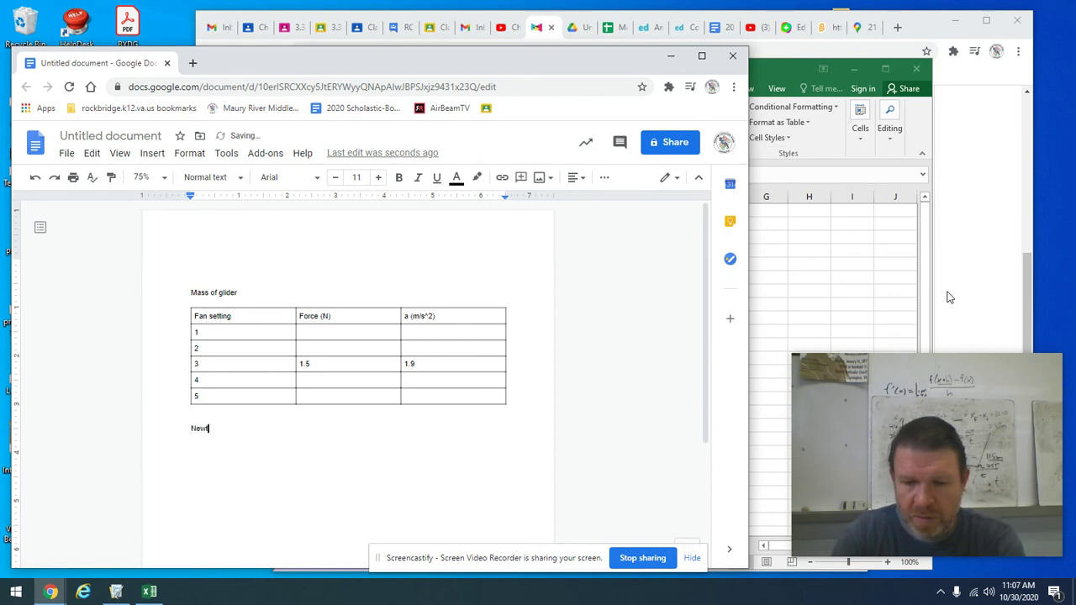
pyautogui.write('on')
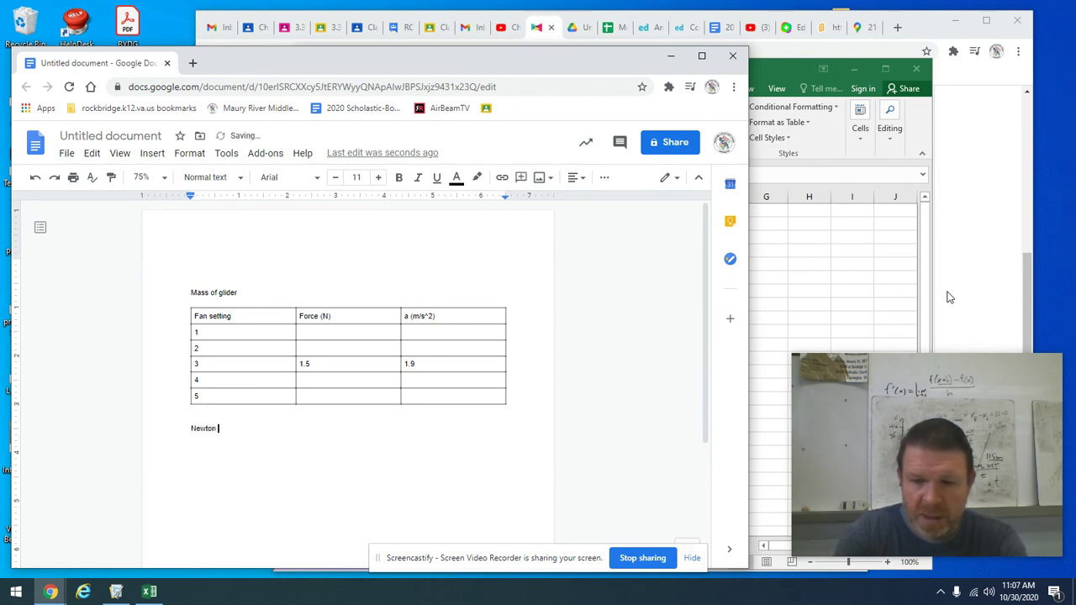
pyautogui.write(' = ')
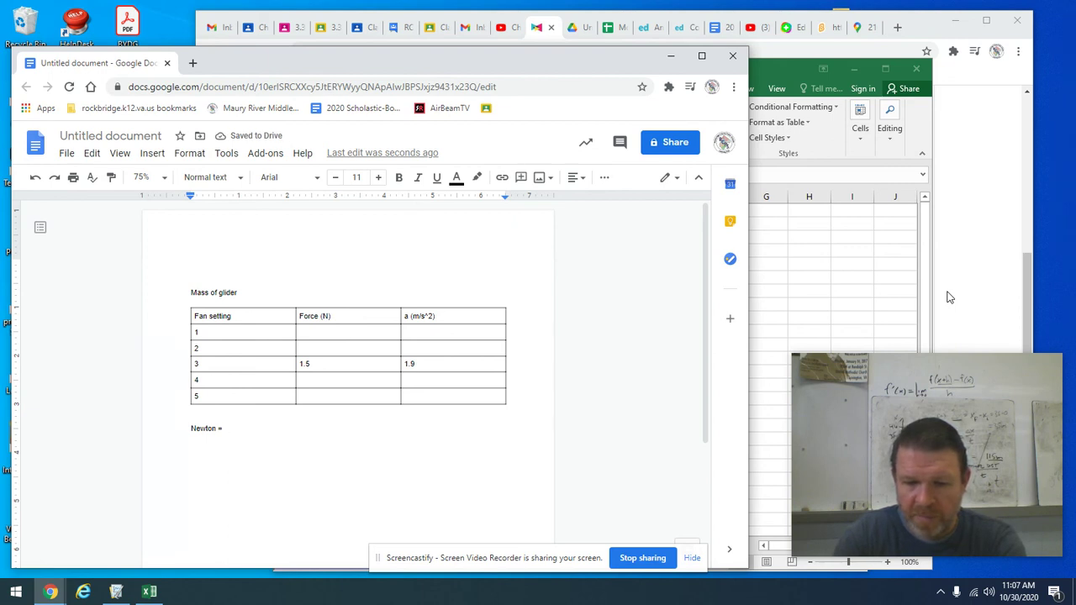
pyautogui.write('kg * m/s^')
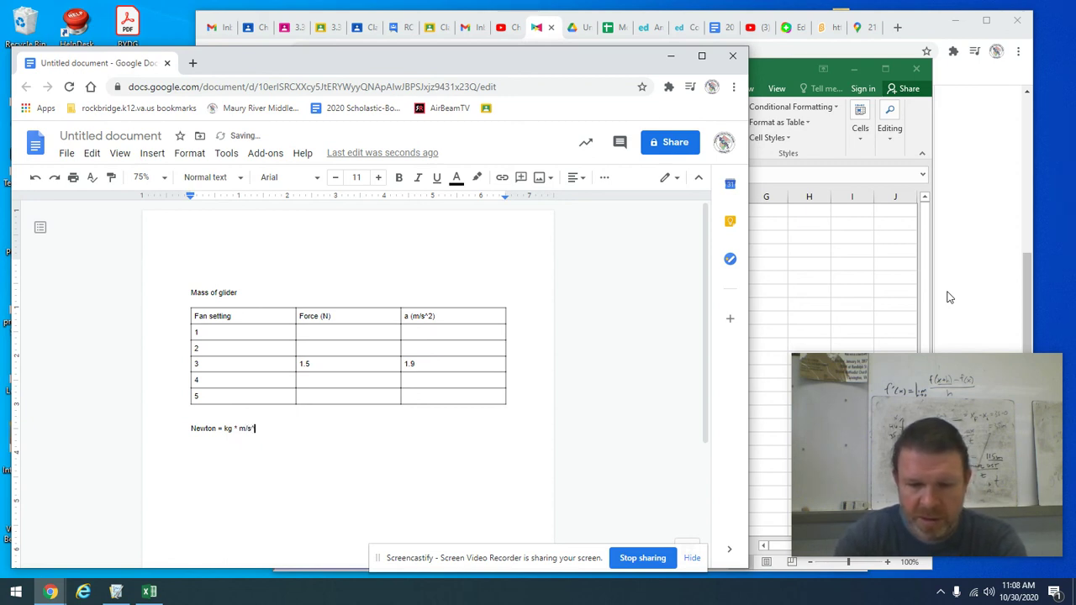
pyautogui.write('2')
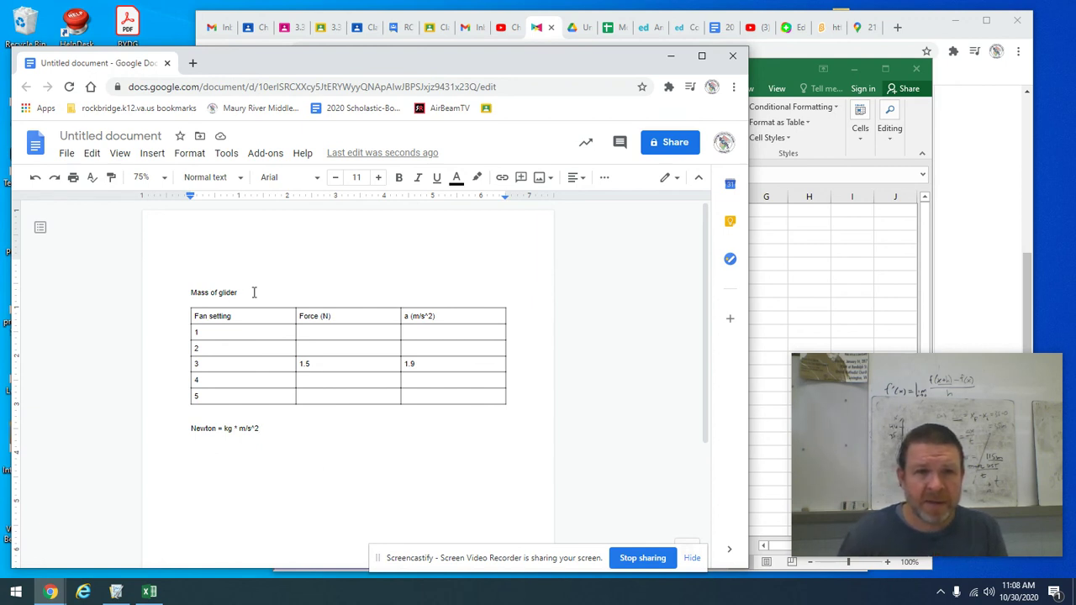
pyautogui.click(341, 422)
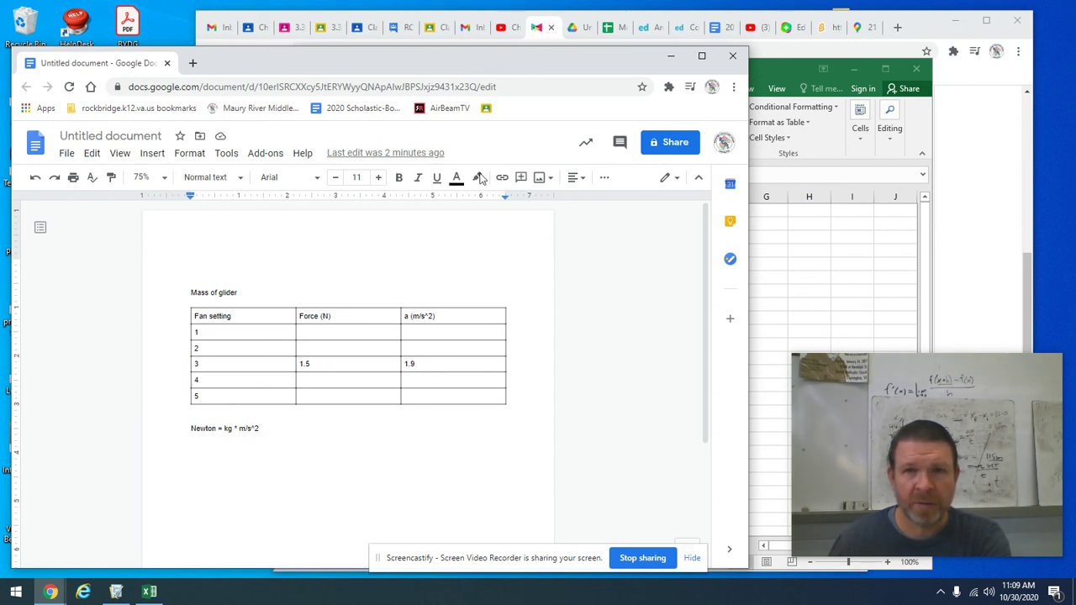
# - Bring the Pivot Interactives glider lab (mass 800g, fan force 3) in front of Google Docs
pyautogui.click(935, 25)
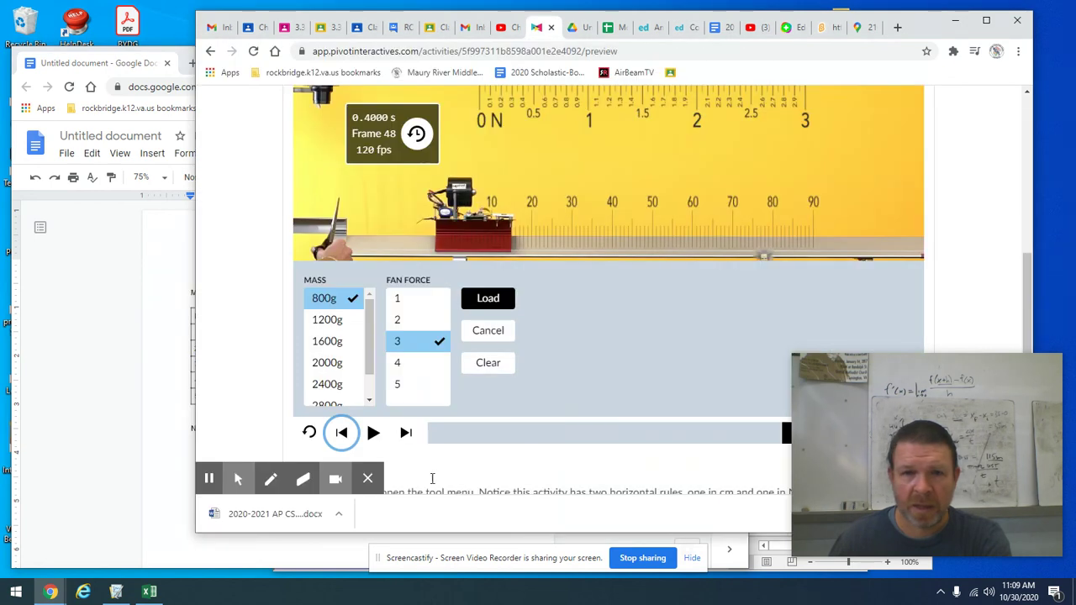
pyautogui.moveTo(367, 479)
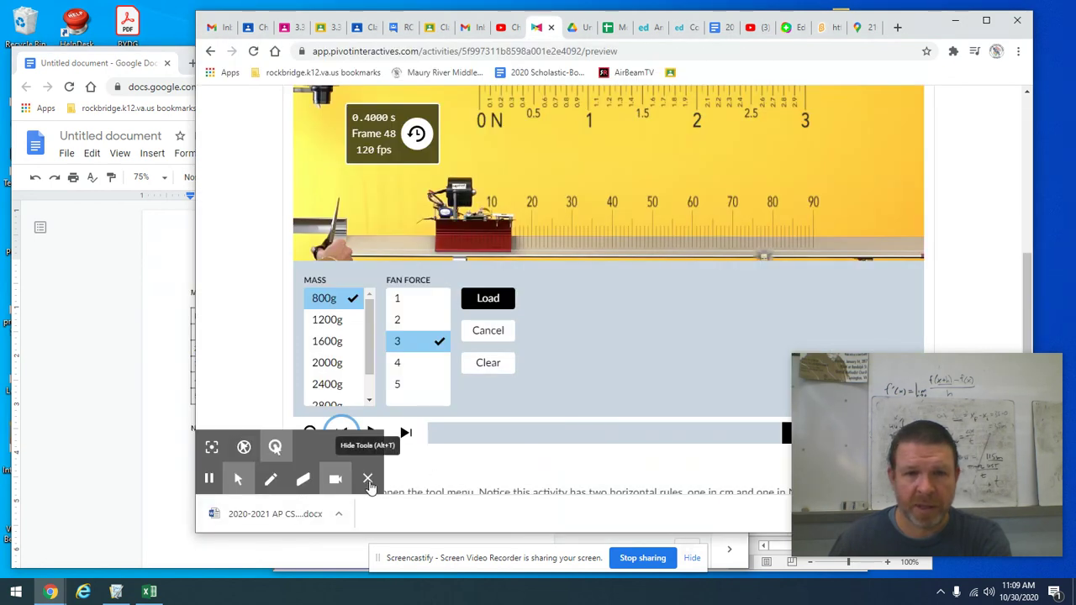